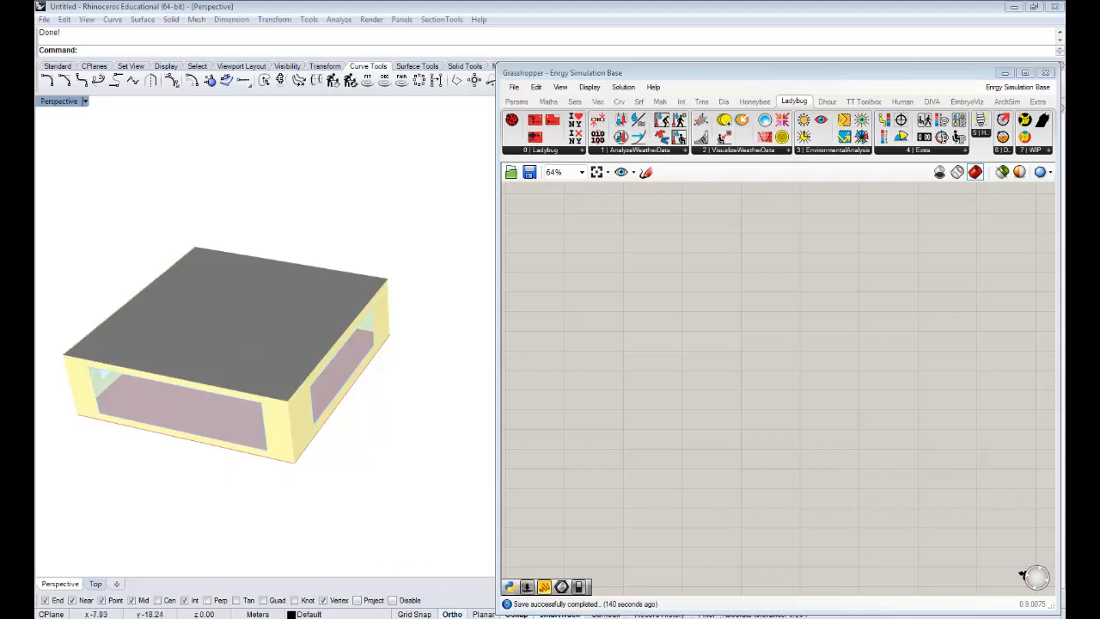
# - Switch to the browser's ISO 7730 web calculator, calculate PMV and PPD with the given inputs, and return to Grasshopper
pyautogui.hotkey('alt', 'Tab')
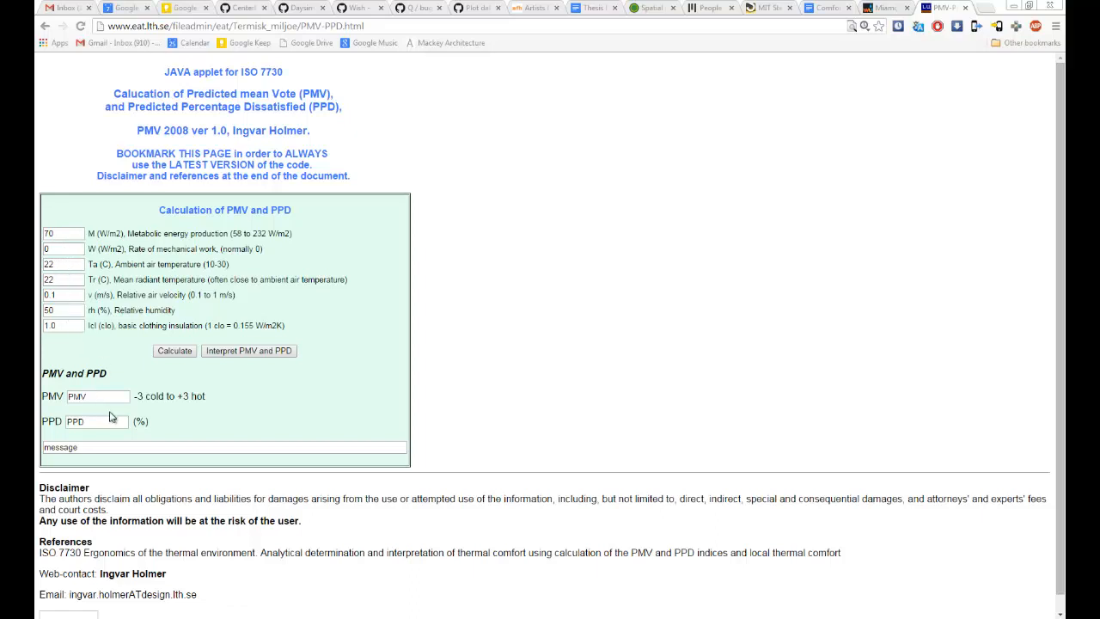
pyautogui.click(174, 351)
pyautogui.click(1015, 7)
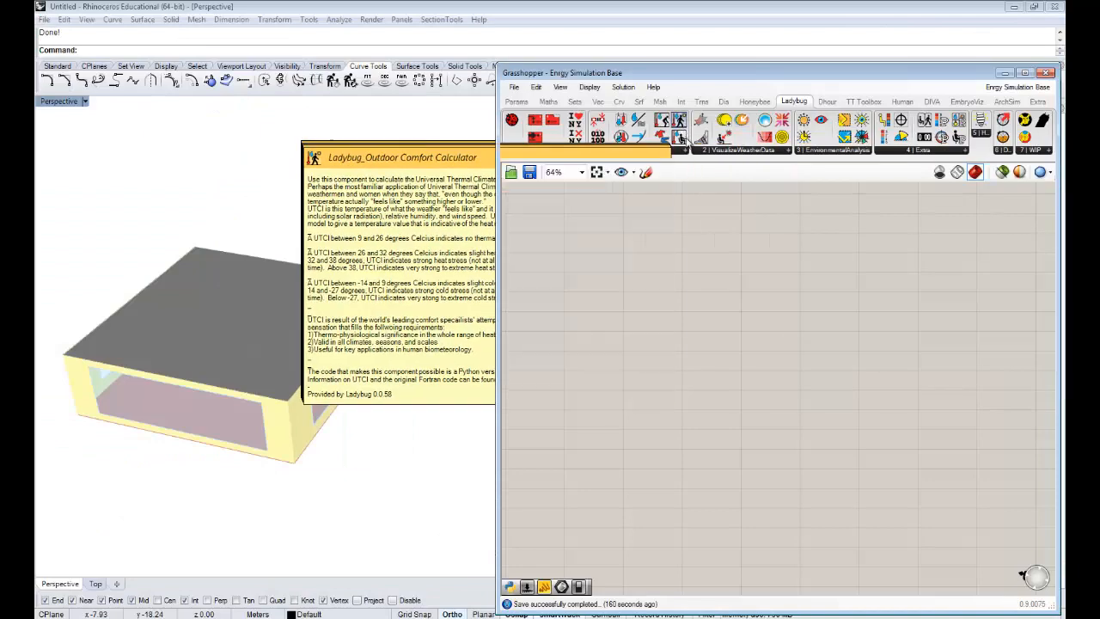
# - Place a Ladybug PMV Comfort Calculator component in the middle of the empty canvas
pyautogui.moveTo(684, 144)
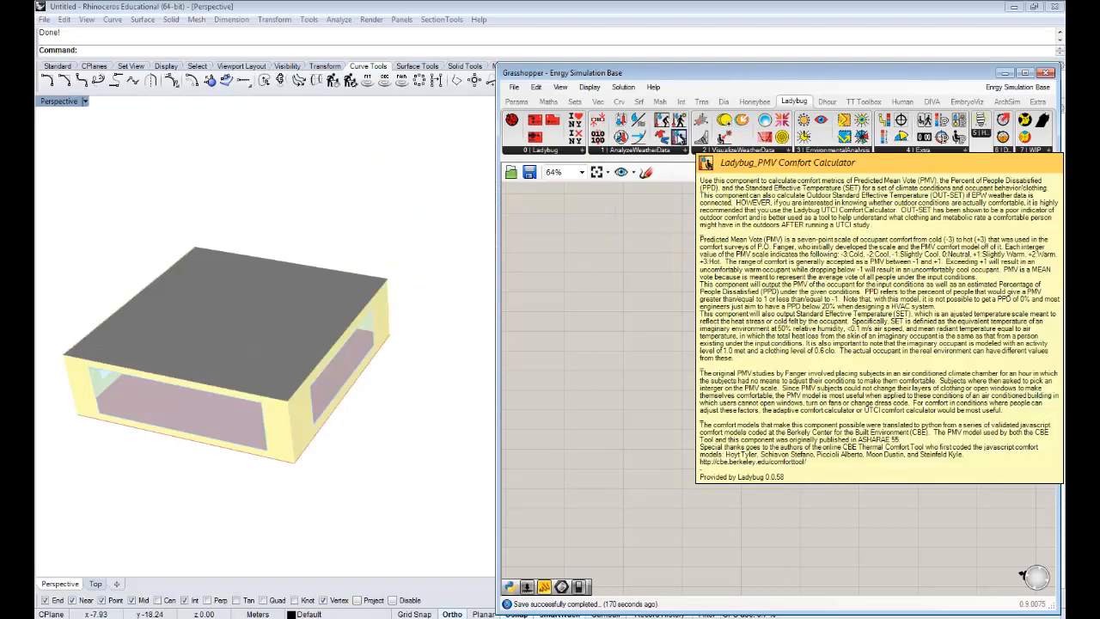
pyautogui.moveTo(679, 137); pyautogui.dragTo(777, 355)
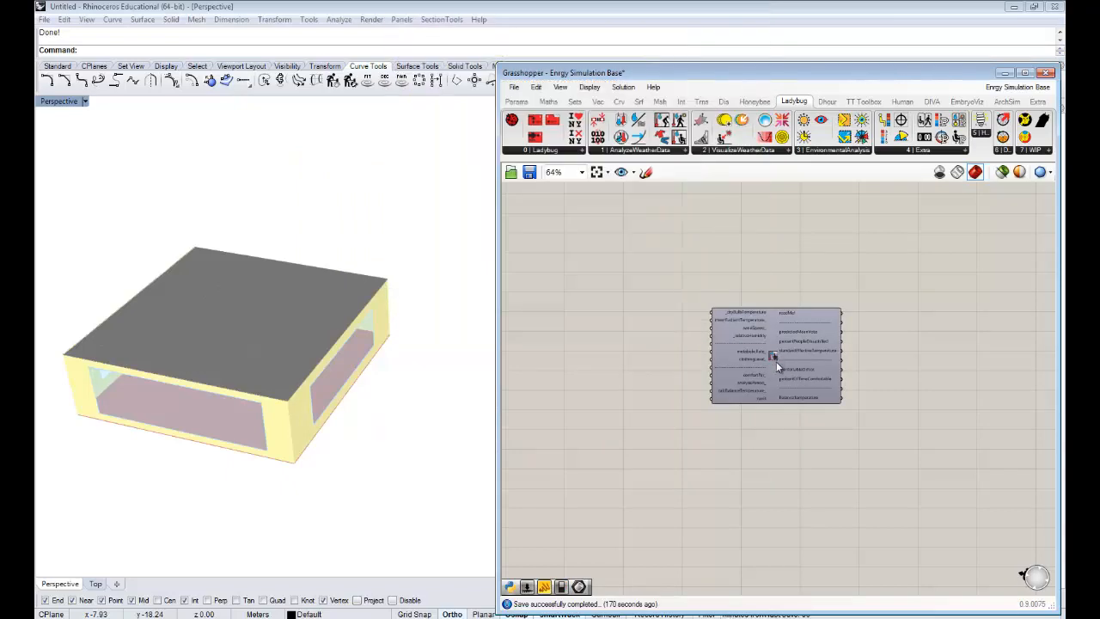
pyautogui.click(776, 361)
pyautogui.click(782, 283)
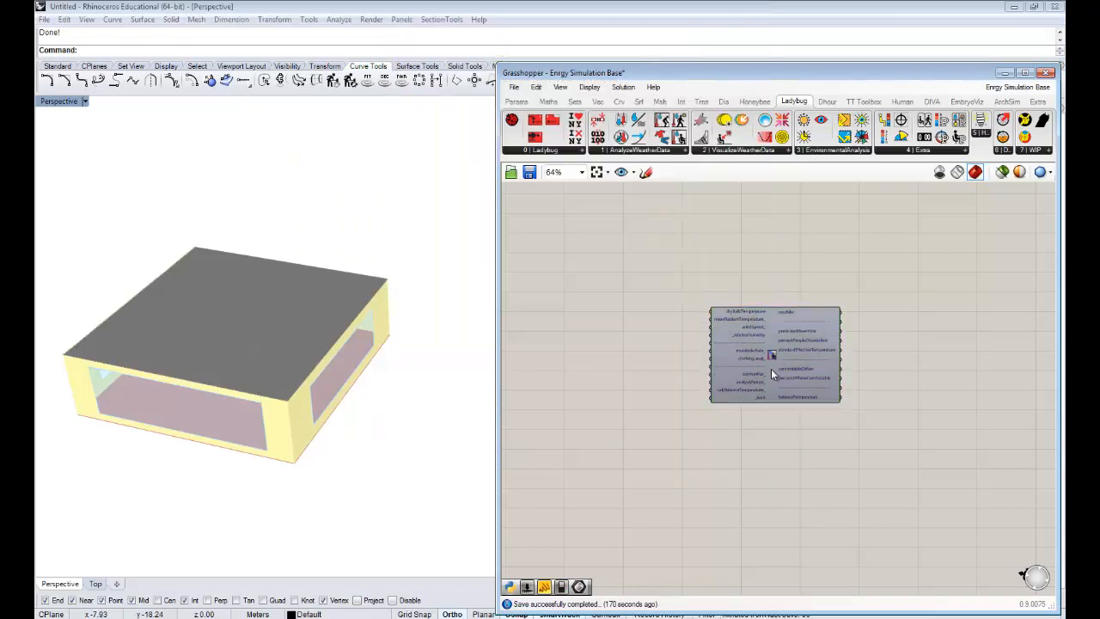
pyautogui.scroll(3, 772, 357)
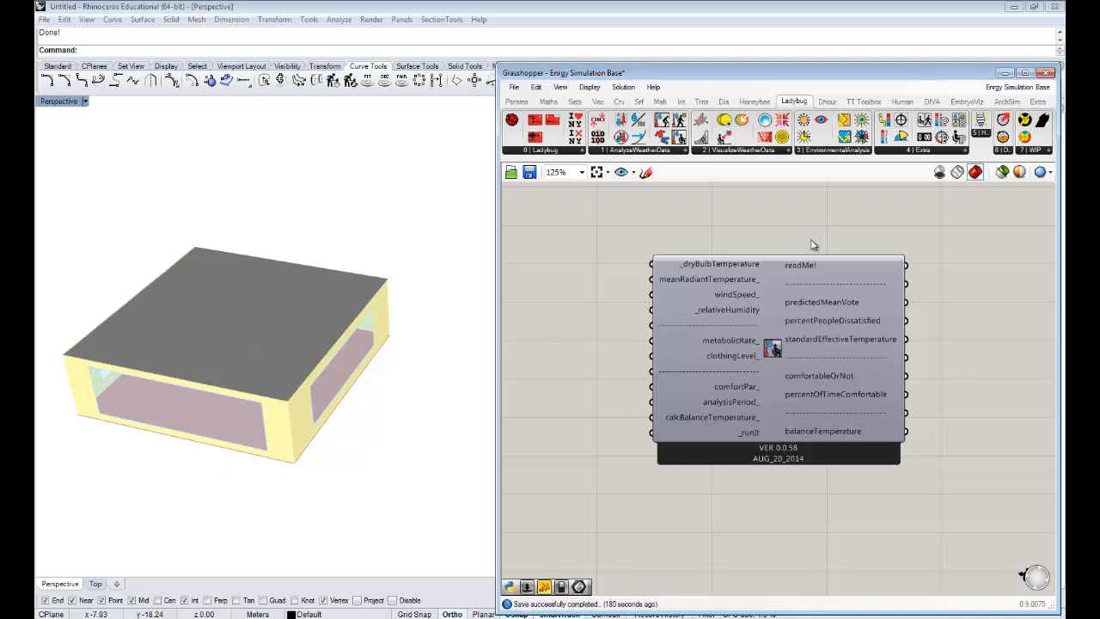
pyautogui.moveTo(773, 349); pyautogui.dragTo(769, 347)
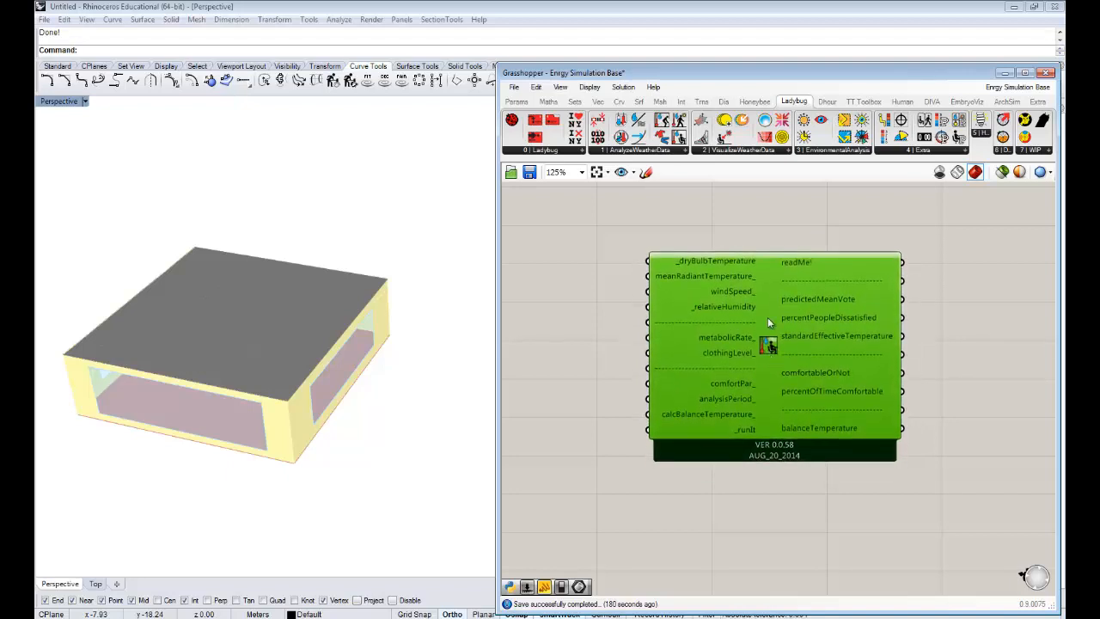
pyautogui.click(779, 251)
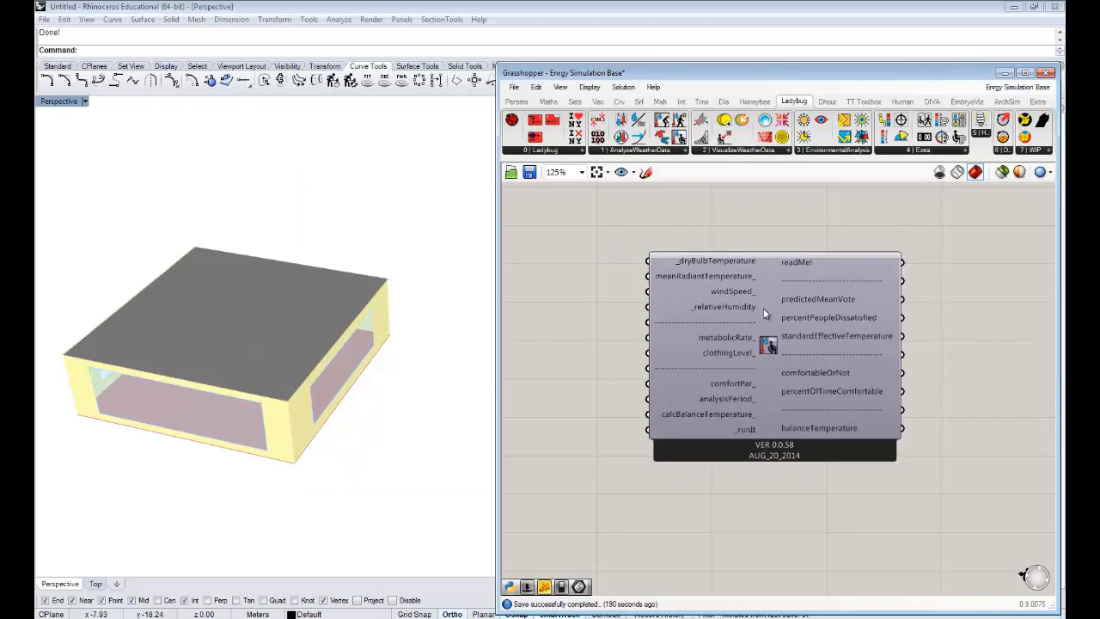
pyautogui.moveTo(763, 311)
pyautogui.moveTo(763, 308); pyautogui.dragTo(761, 370, button='right')
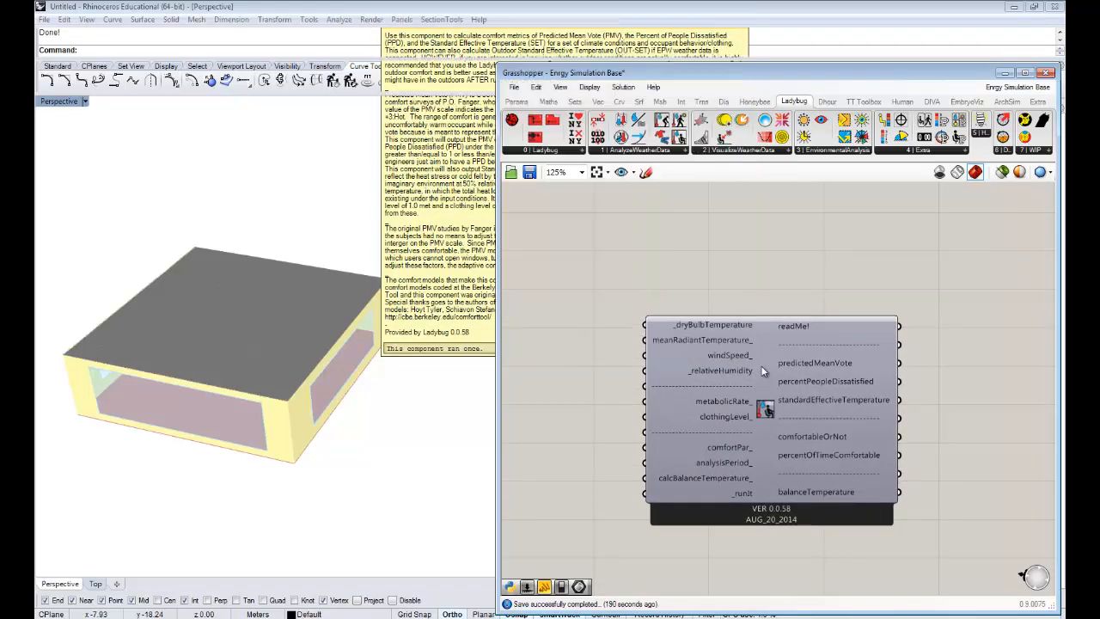
pyautogui.scroll(-2, 773, 274)
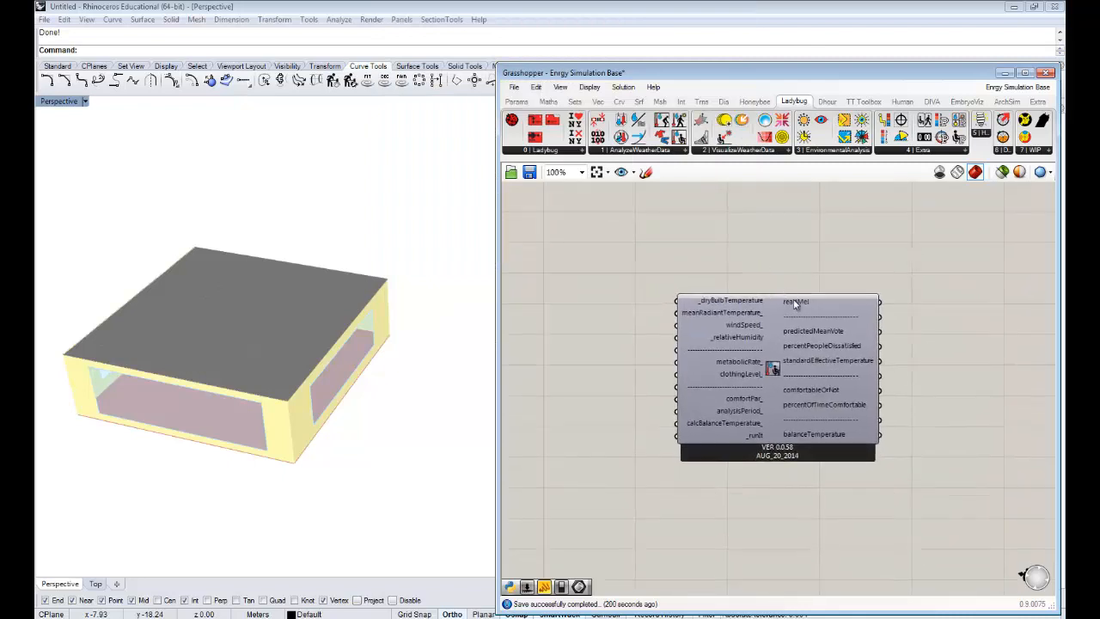
pyautogui.moveTo(920, 326); pyautogui.dragTo(887, 291, button='right')
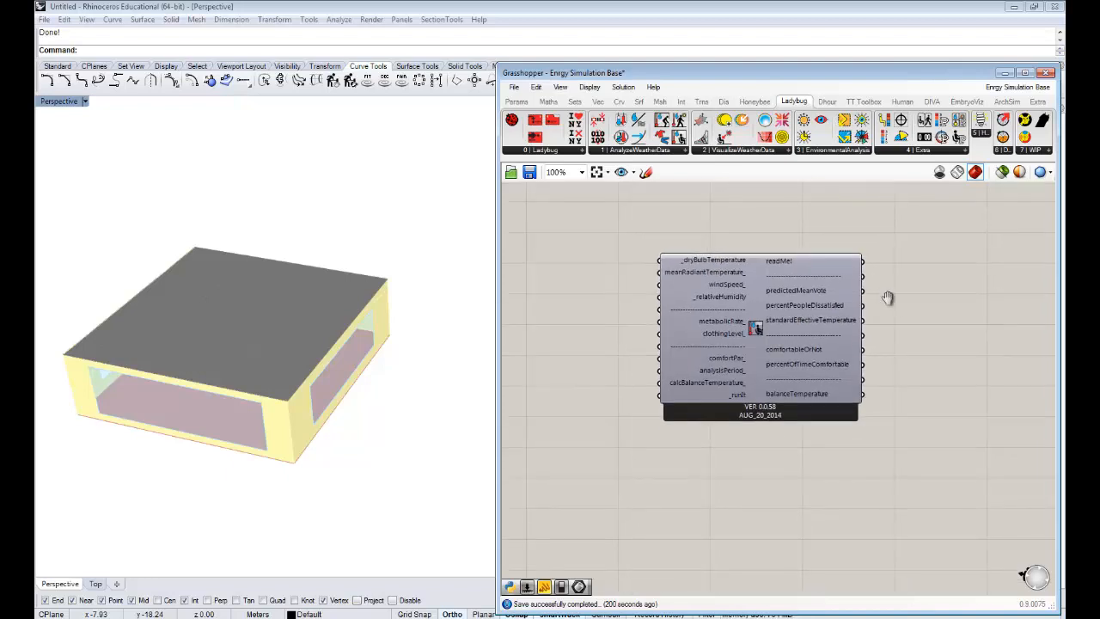
pyautogui.moveTo(888, 297); pyautogui.dragTo(868, 295, button='right')
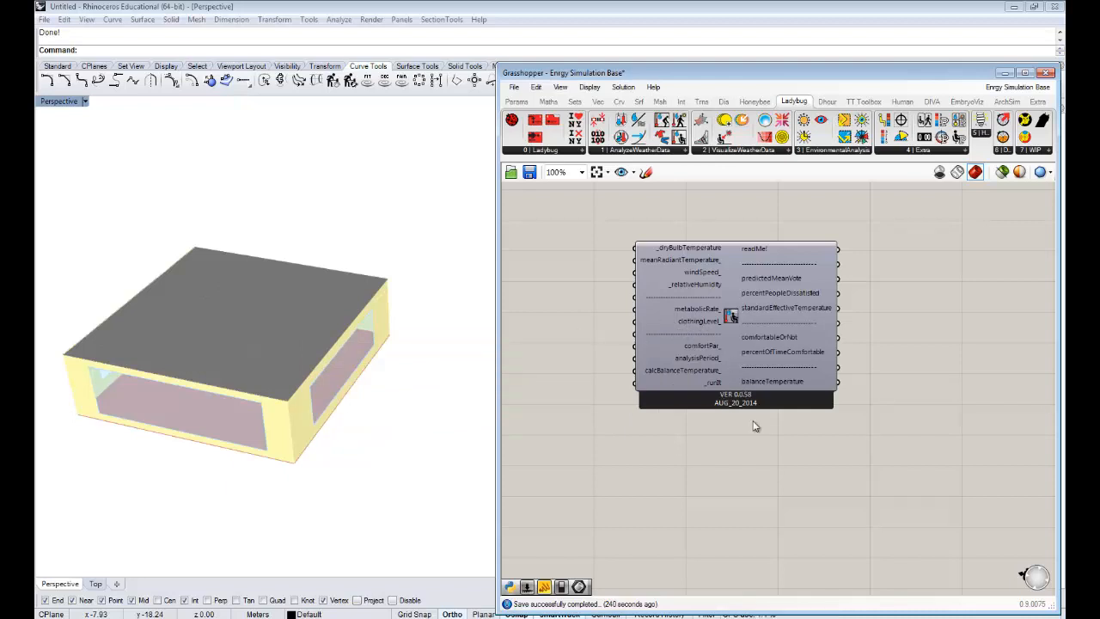
# - Add a number slider set to 20 and connect it to the comfort calculator's _dryBulbTemperature input
pyautogui.moveTo(753, 422); pyautogui.dragTo(817, 443, button='right')
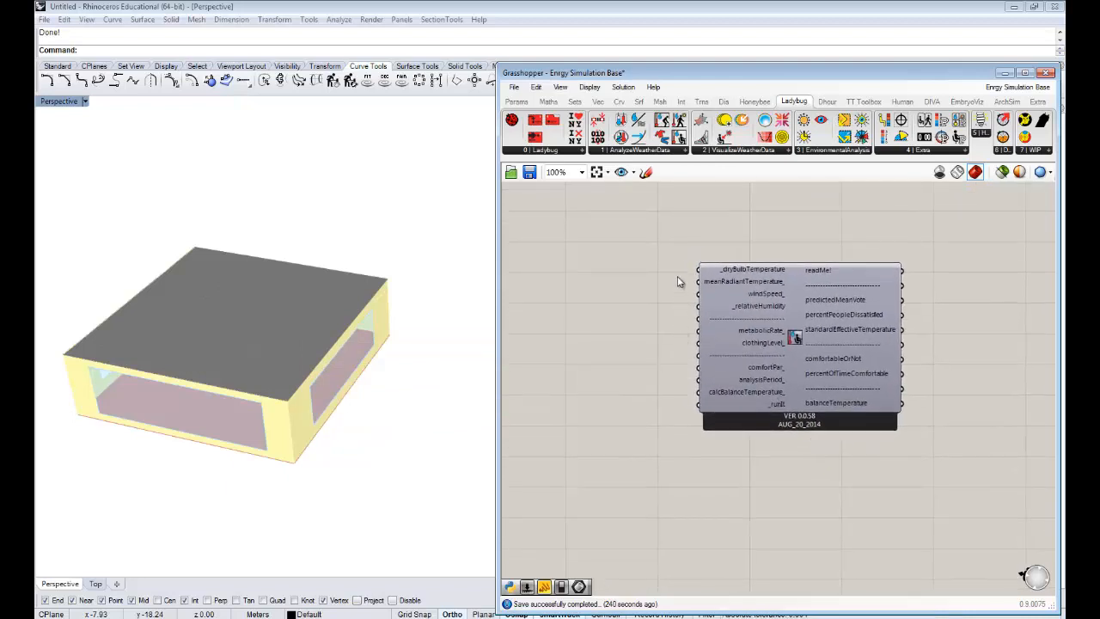
pyautogui.scroll(1, 666, 275)
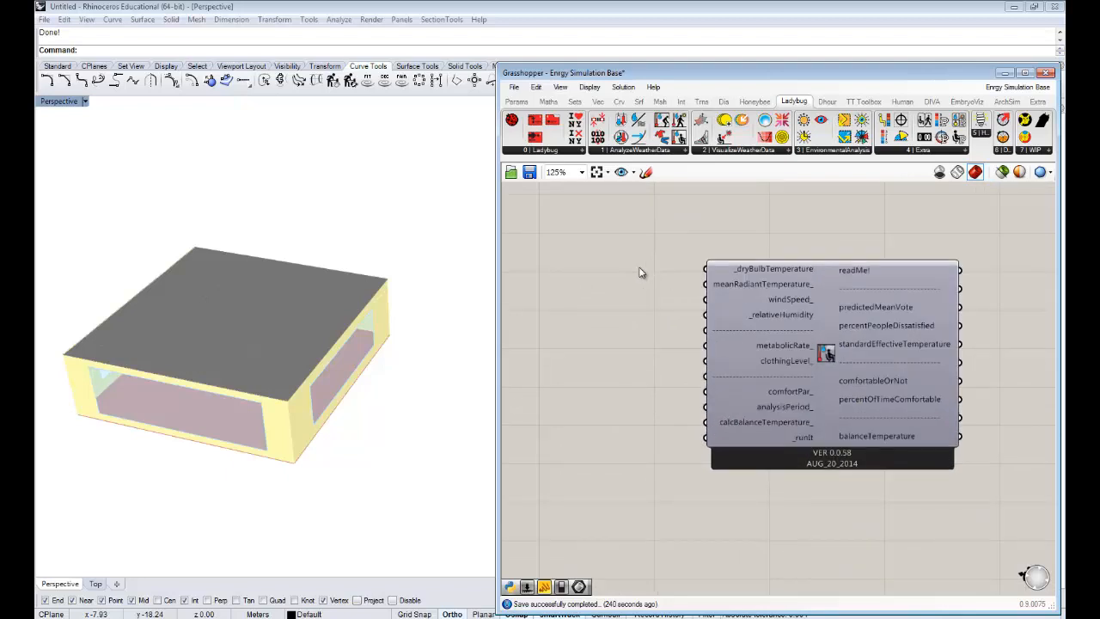
pyautogui.doubleClick(640, 273)
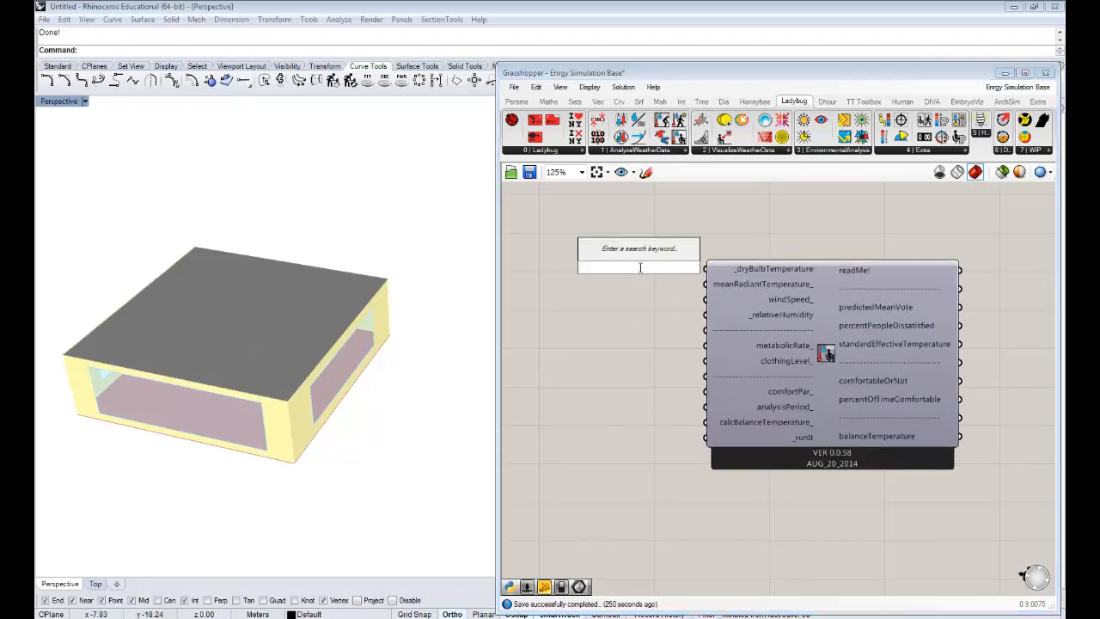
pyautogui.write('0.3')
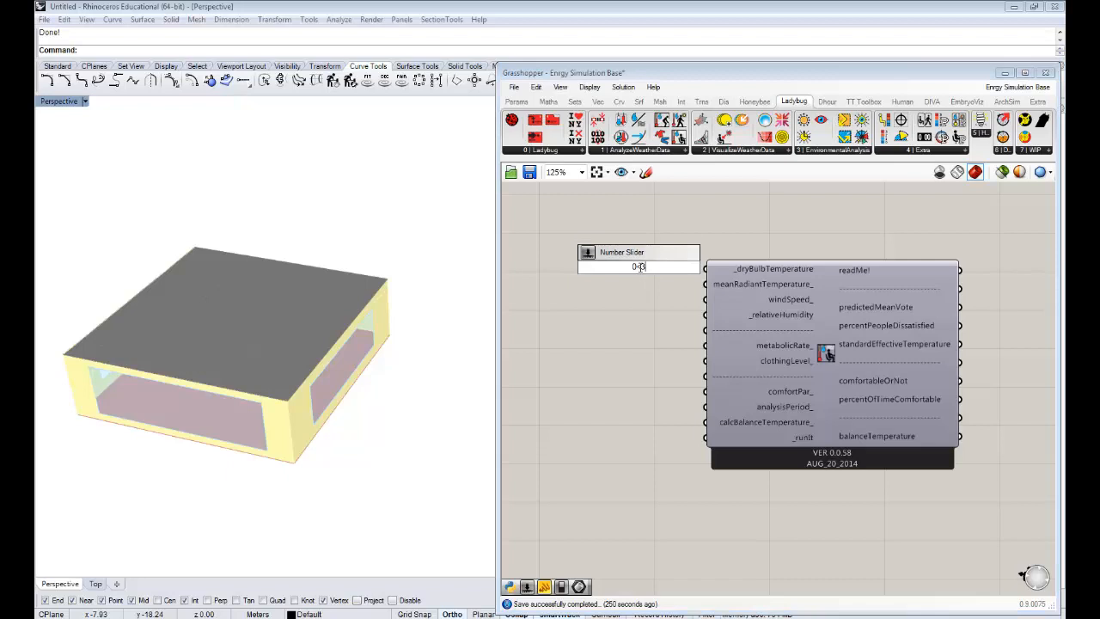
pyautogui.press('Return')
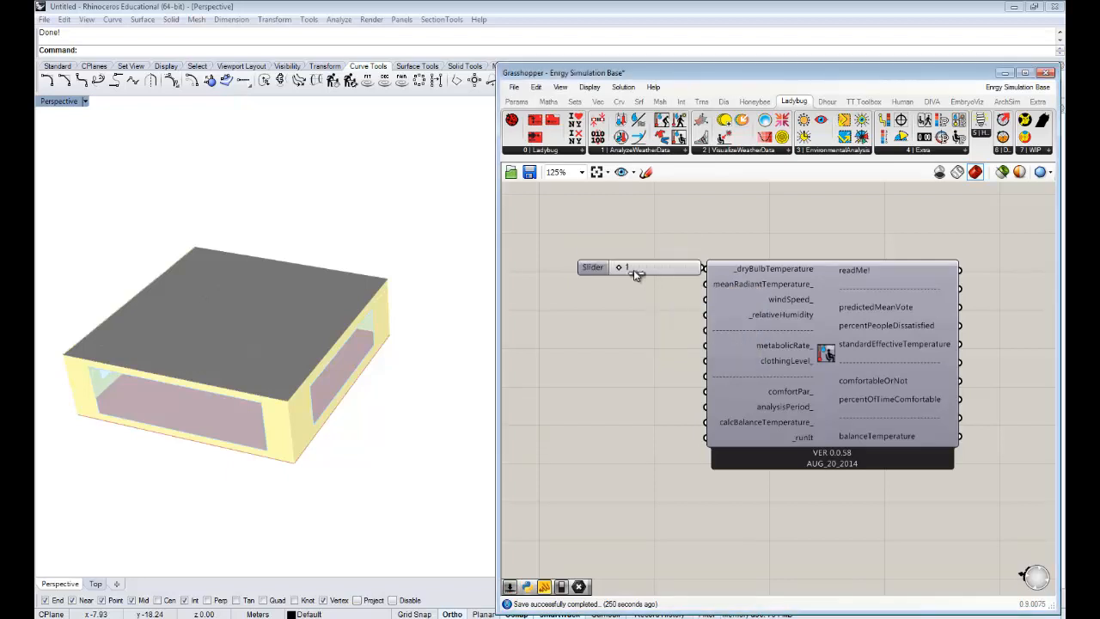
pyautogui.moveTo(634, 270); pyautogui.dragTo(706, 269)
pyautogui.moveTo(638, 272); pyautogui.dragTo(598, 269)
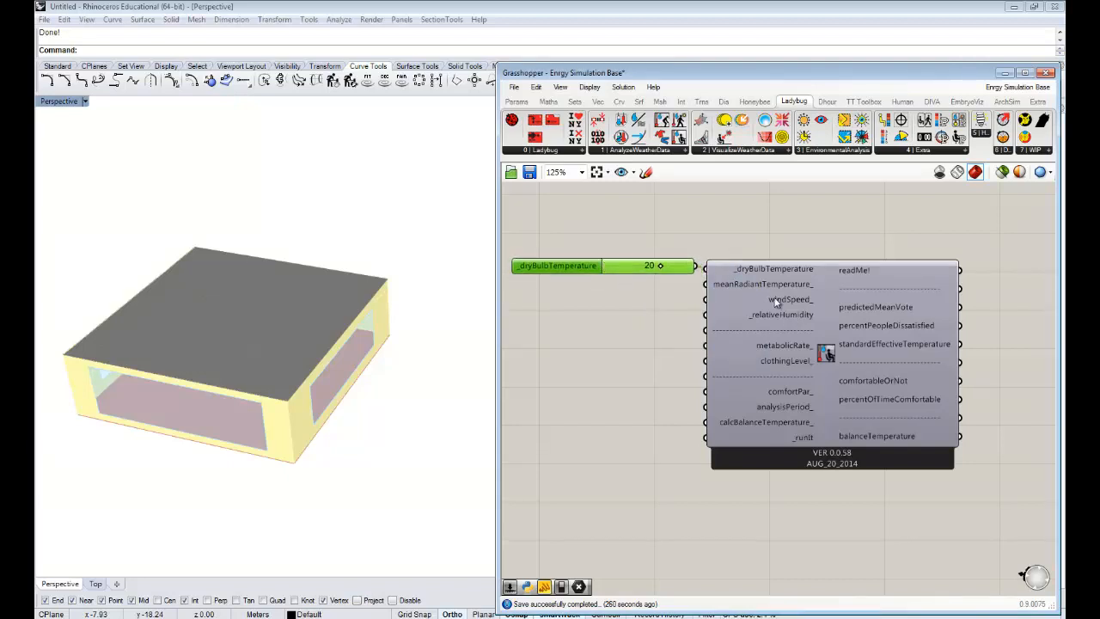
pyautogui.moveTo(785, 292); pyautogui.dragTo(861, 292, button='right')
pyautogui.moveTo(802, 283)
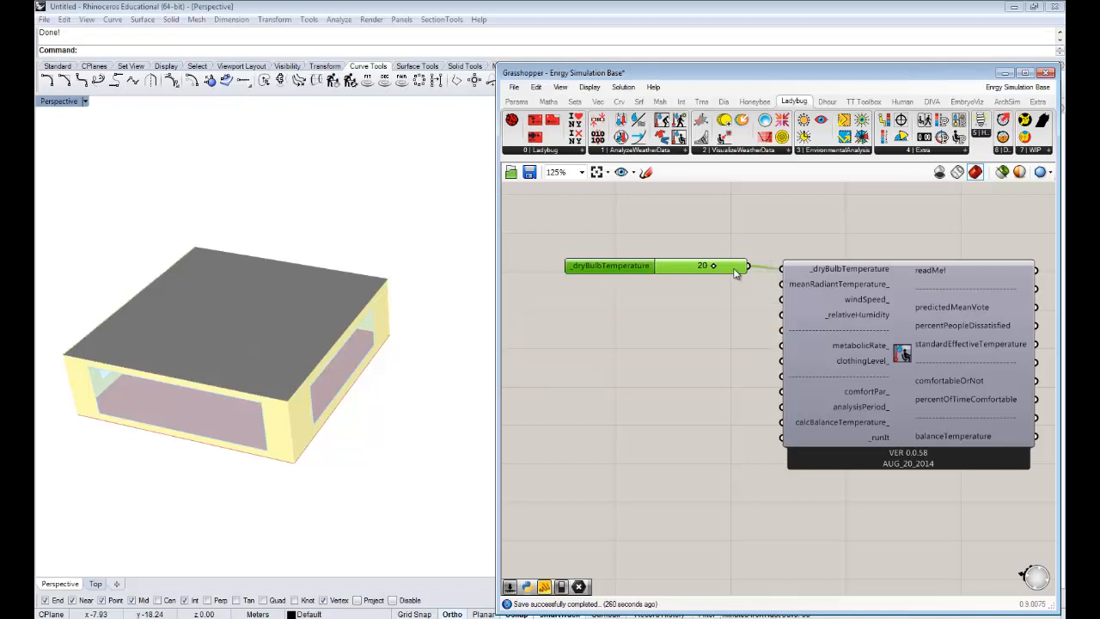
pyautogui.moveTo(765, 315); pyautogui.dragTo(749, 303, button='right')
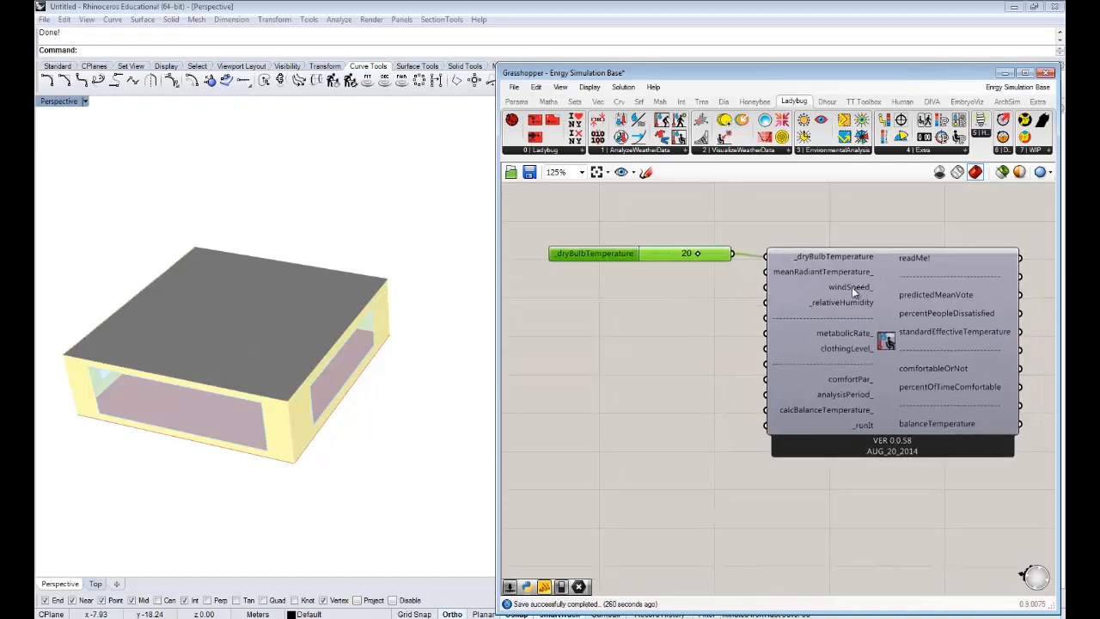
# - Add a number slider with the value 50 below the temperature slider and connect it to the _relativeHumidity input
pyautogui.doubleClick(662, 298)
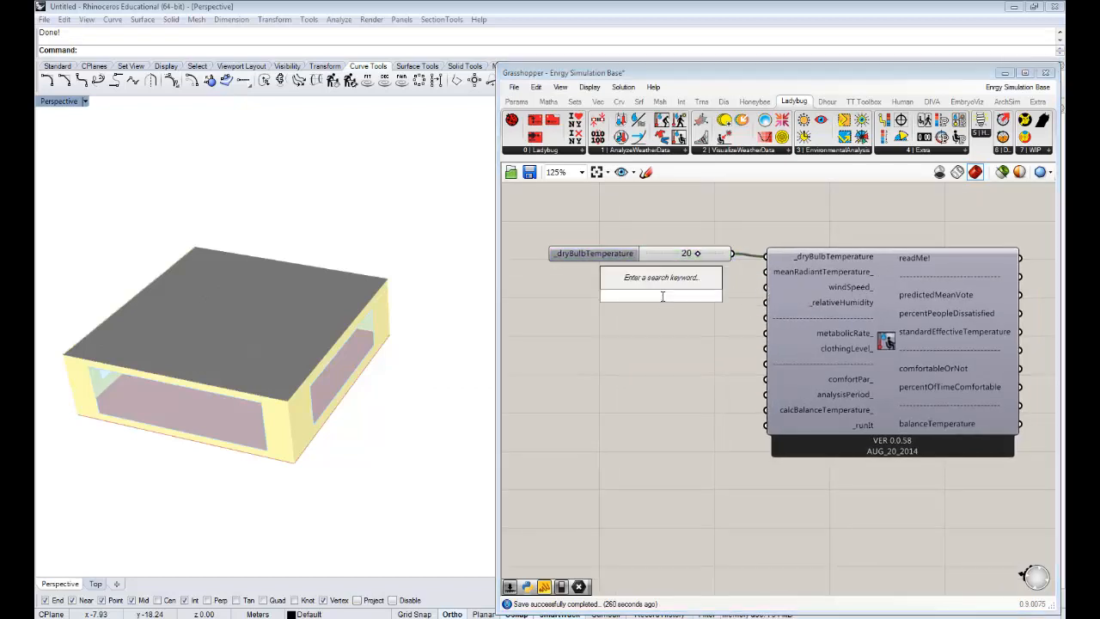
pyautogui.write('50')
pyautogui.press('Return')
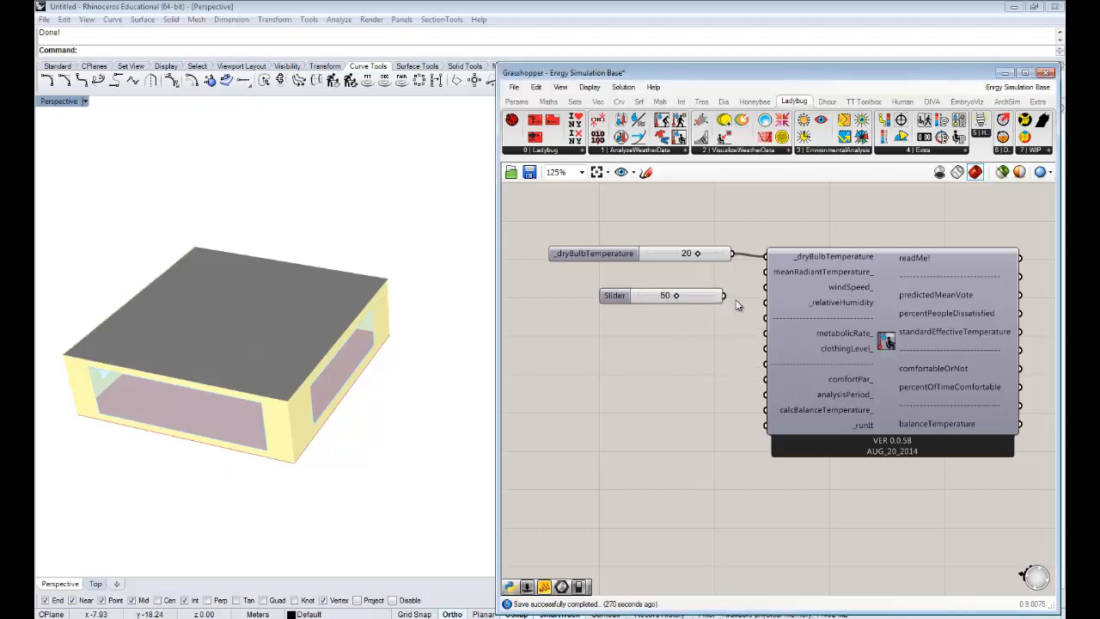
pyautogui.moveTo(725, 295); pyautogui.dragTo(765, 302)
pyautogui.moveTo(774, 321); pyautogui.dragTo(742, 304, button='right')
pyautogui.moveTo(644, 282); pyautogui.dragTo(607, 290)
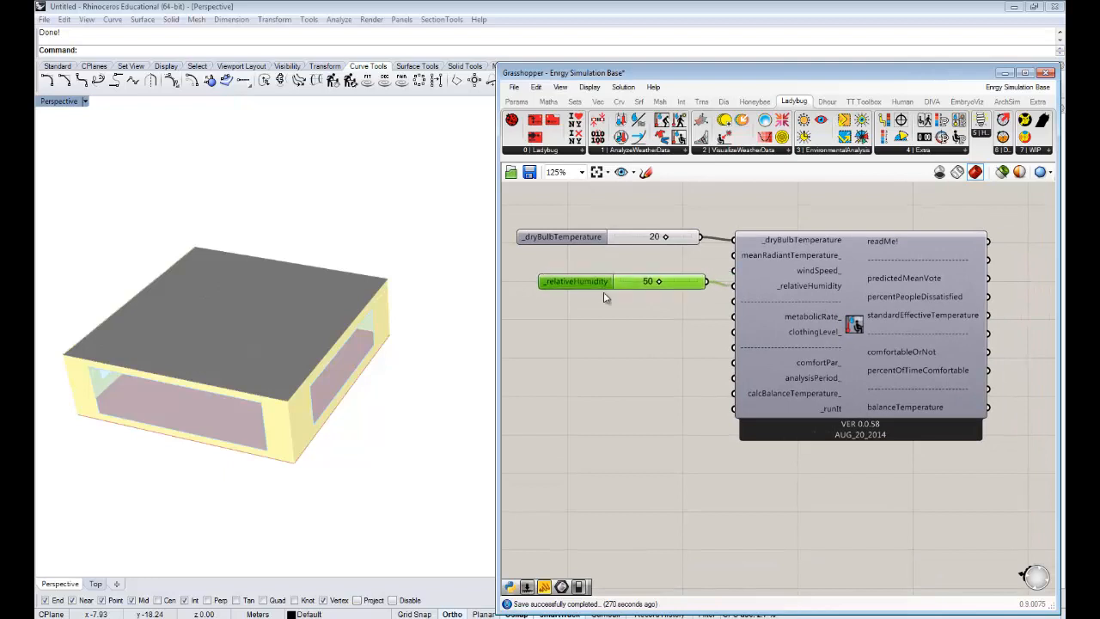
# - Add a Boolean Toggle, set it to True, and connect it to the comfort calculator's _runIt input
pyautogui.doubleClick(641, 406)
pyautogui.write('boo')
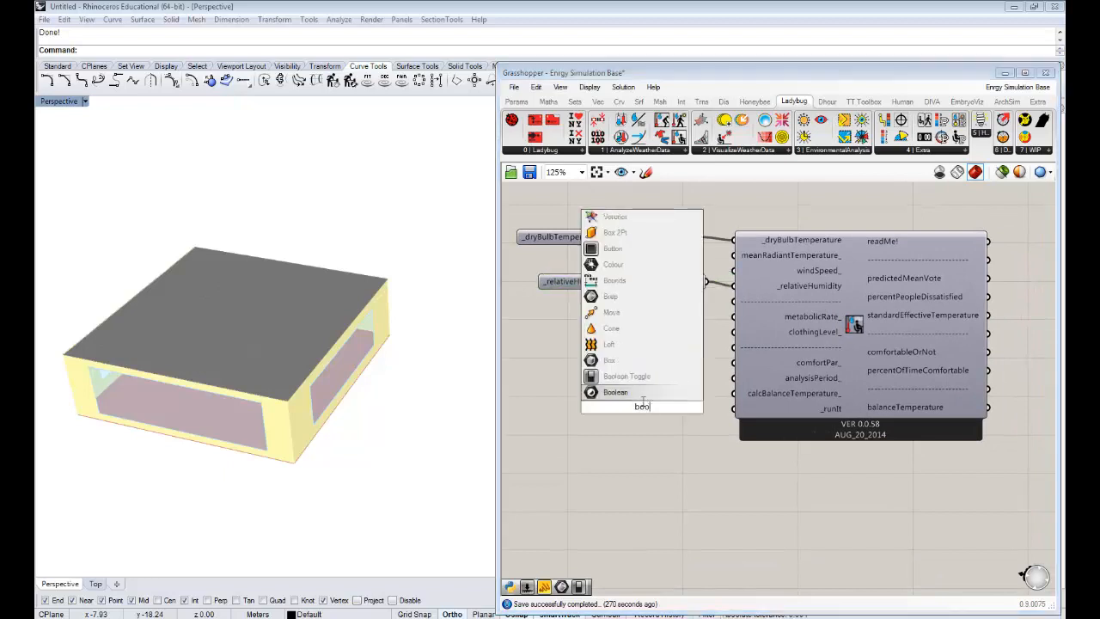
pyautogui.click(657, 382)
pyautogui.doubleClick(663, 407)
pyautogui.moveTo(683, 408); pyautogui.dragTo(750, 411)
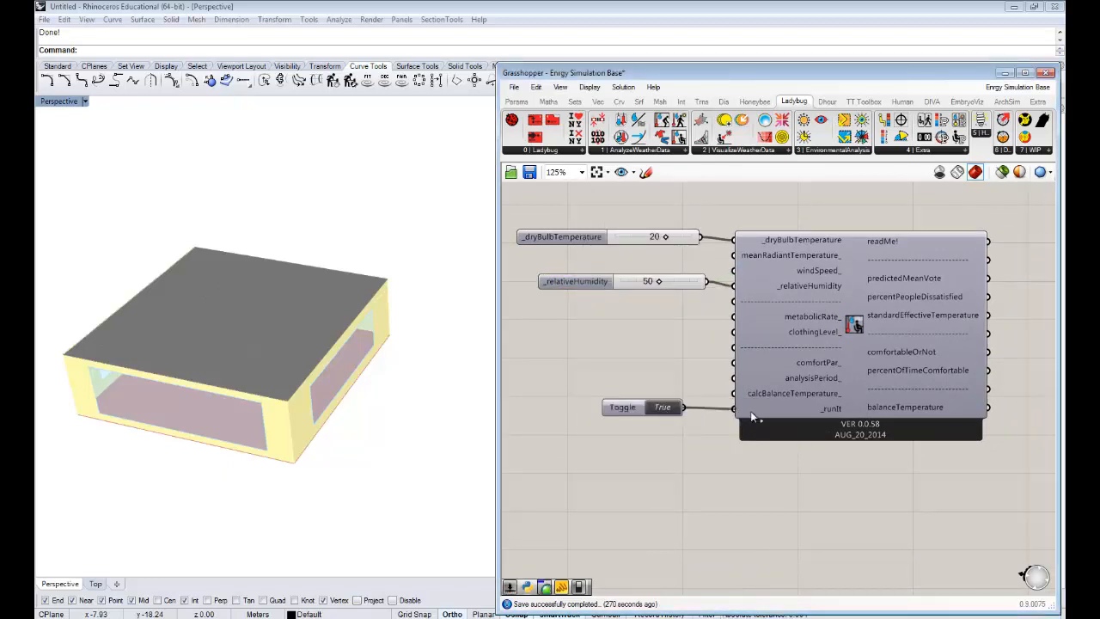
# - Add a panel beside the component, connect it to the standardEffectiveTemperature output, and reduce the panel's height
pyautogui.moveTo(907, 417); pyautogui.dragTo(817, 400, button='right')
pyautogui.doubleClick(960, 259)
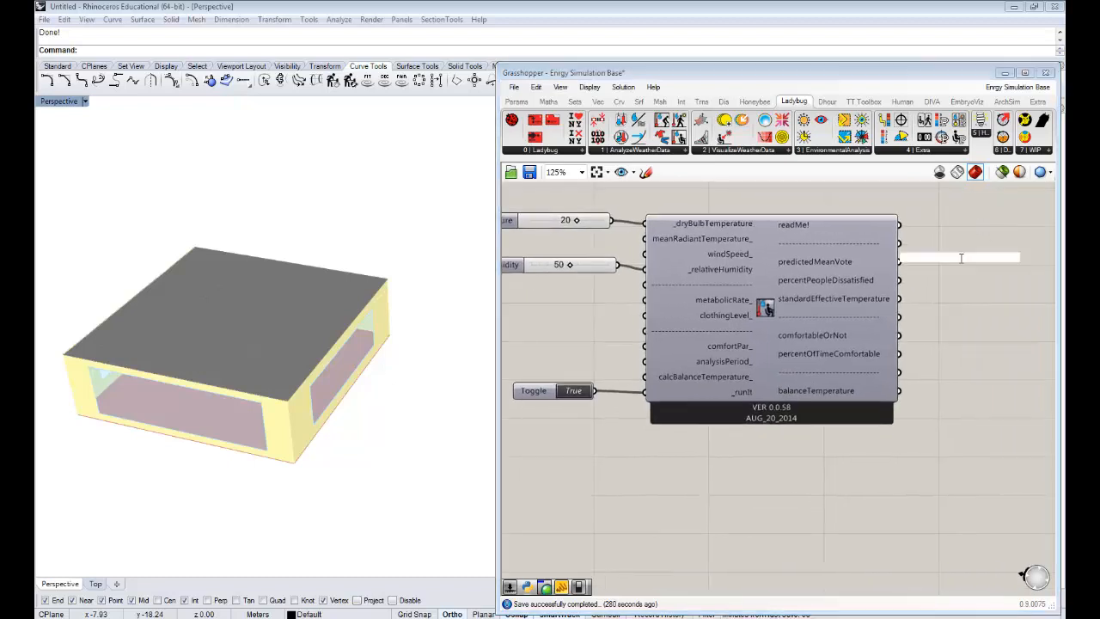
pyautogui.write('panel')
pyautogui.press('Return')
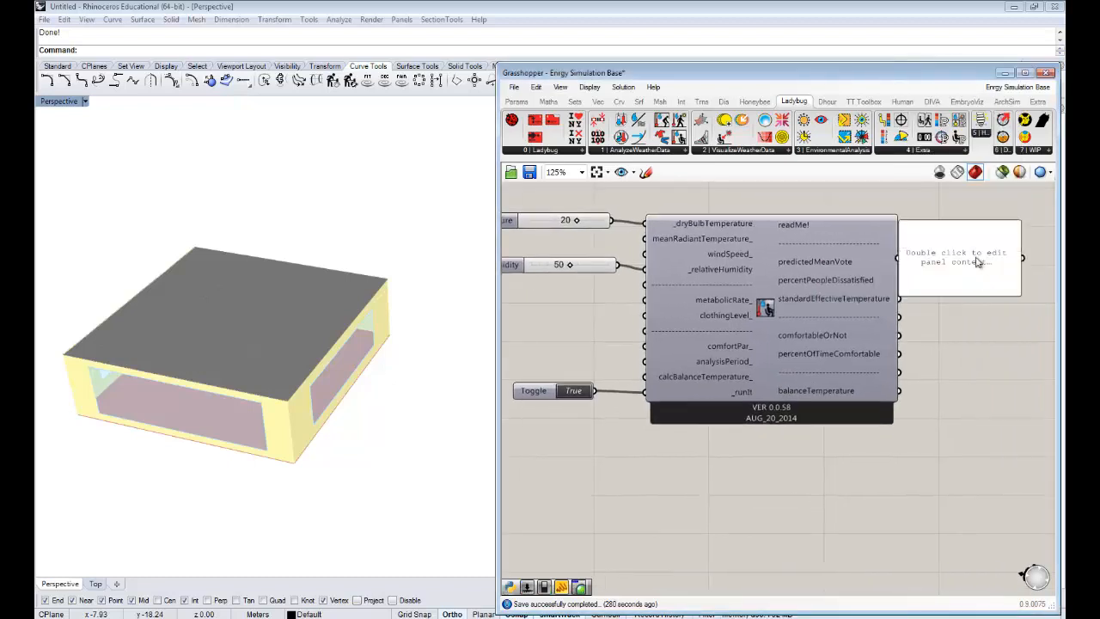
pyautogui.moveTo(975, 276); pyautogui.dragTo(889, 259, button='right')
pyautogui.moveTo(889, 260); pyautogui.dragTo(934, 289)
pyautogui.moveTo(814, 282); pyautogui.dragTo(858, 270)
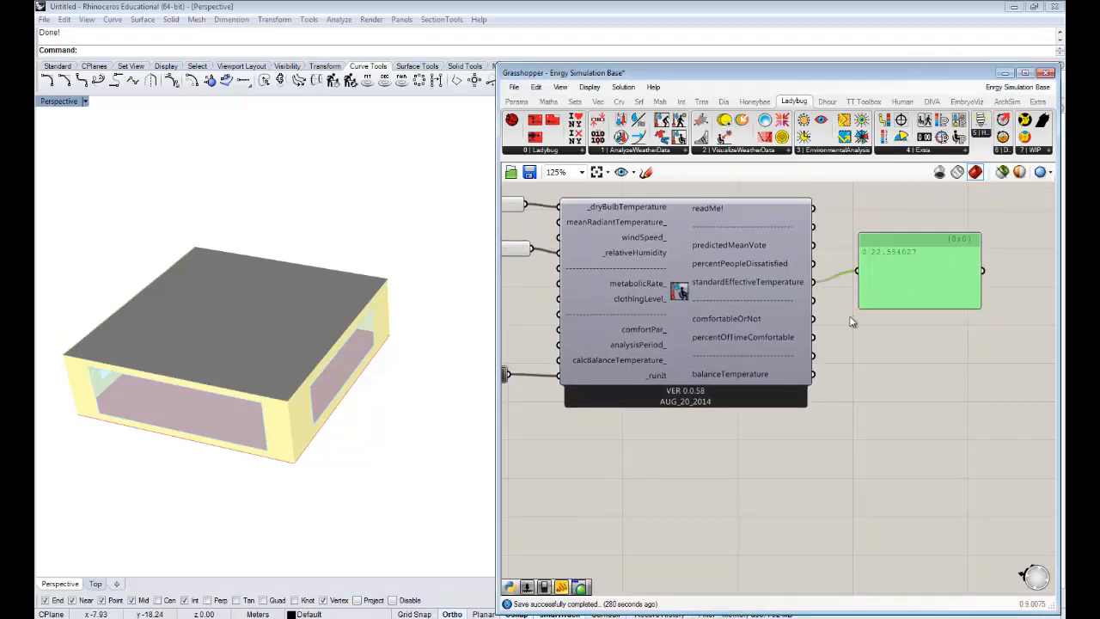
pyautogui.moveTo(738, 307); pyautogui.dragTo(819, 318, button='right')
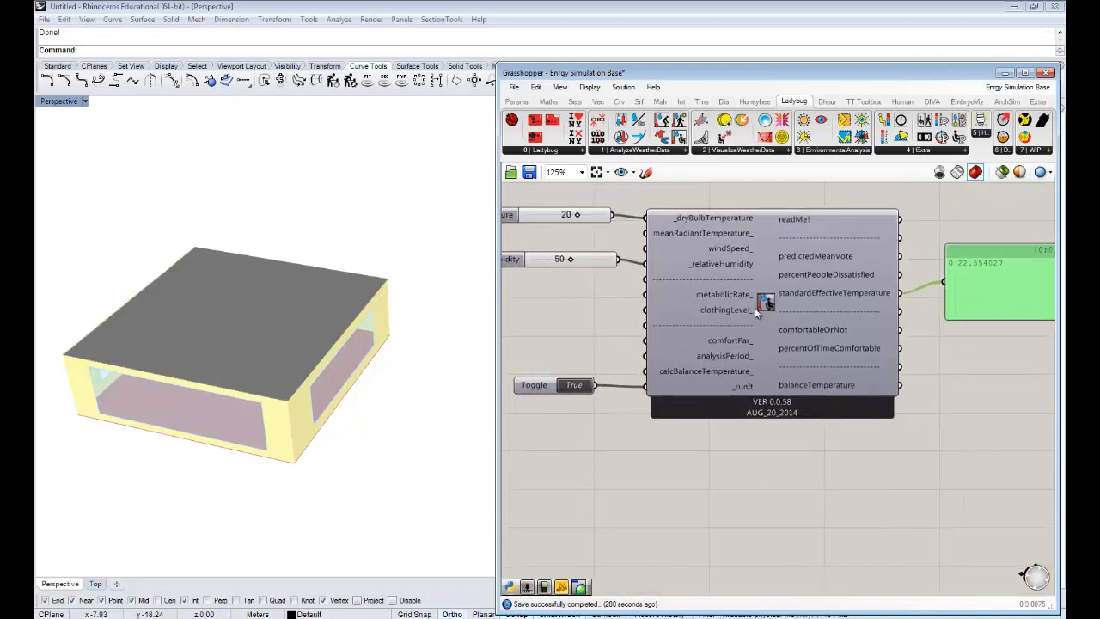
pyautogui.moveTo(983, 318)
pyautogui.mouseDown()
pyautogui.moveTo(975, 338)
pyautogui.moveTo(976, 306)
pyautogui.mouseUp()
# - Set the relative humidity slider to 43 and the dry bulb temperature slider to 18
pyautogui.moveTo(894, 309); pyautogui.dragTo(898, 305, button='right')
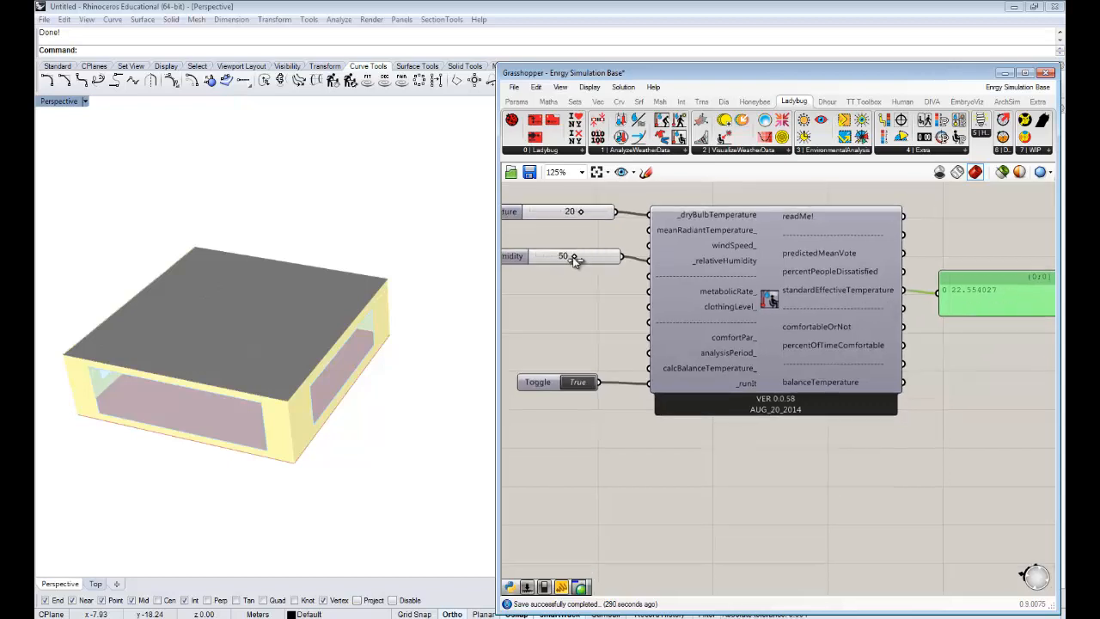
pyautogui.moveTo(575, 259)
pyautogui.mouseDown()
pyautogui.moveTo(585, 260)
pyautogui.moveTo(567, 261)
pyautogui.mouseUp()
pyautogui.moveTo(576, 211); pyautogui.dragTo(573, 213)
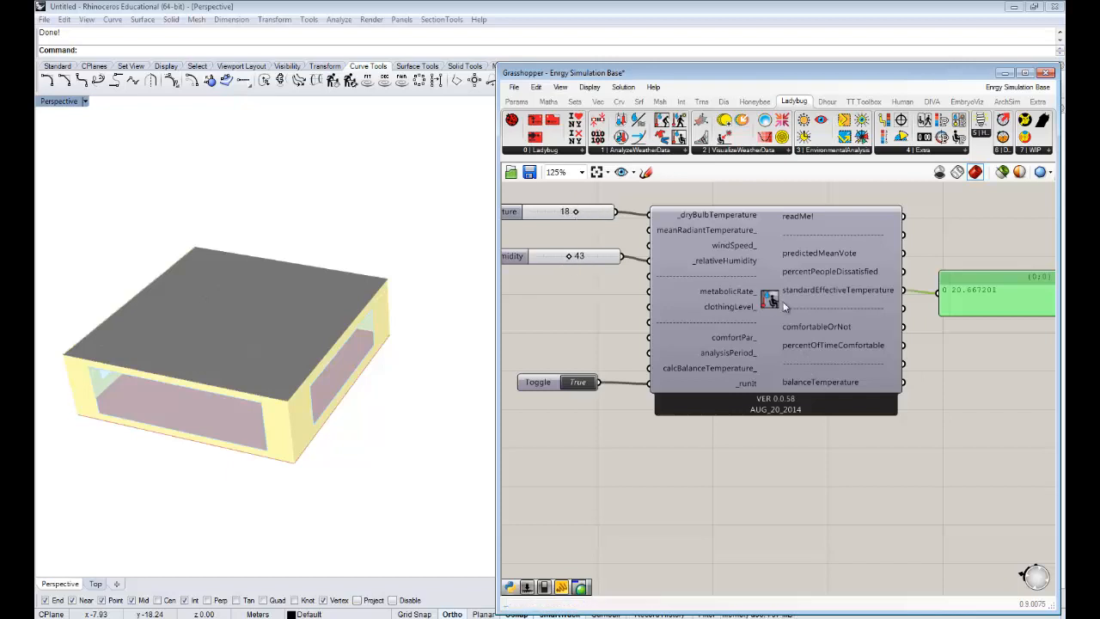
# - Shrink the standardEffectiveTemperature panel to a single result row and place a copy of it directly above
pyautogui.moveTo(791, 301); pyautogui.dragTo(776, 285, button='right')
pyautogui.moveTo(946, 315); pyautogui.dragTo(891, 318, button='right')
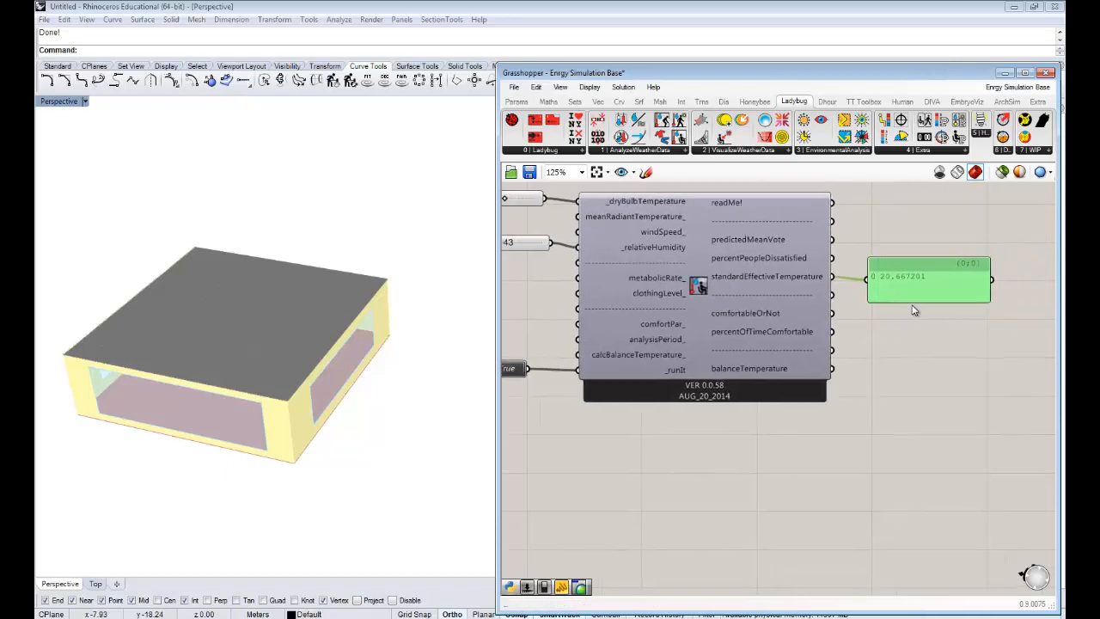
pyautogui.moveTo(916, 287); pyautogui.dragTo(915, 290)
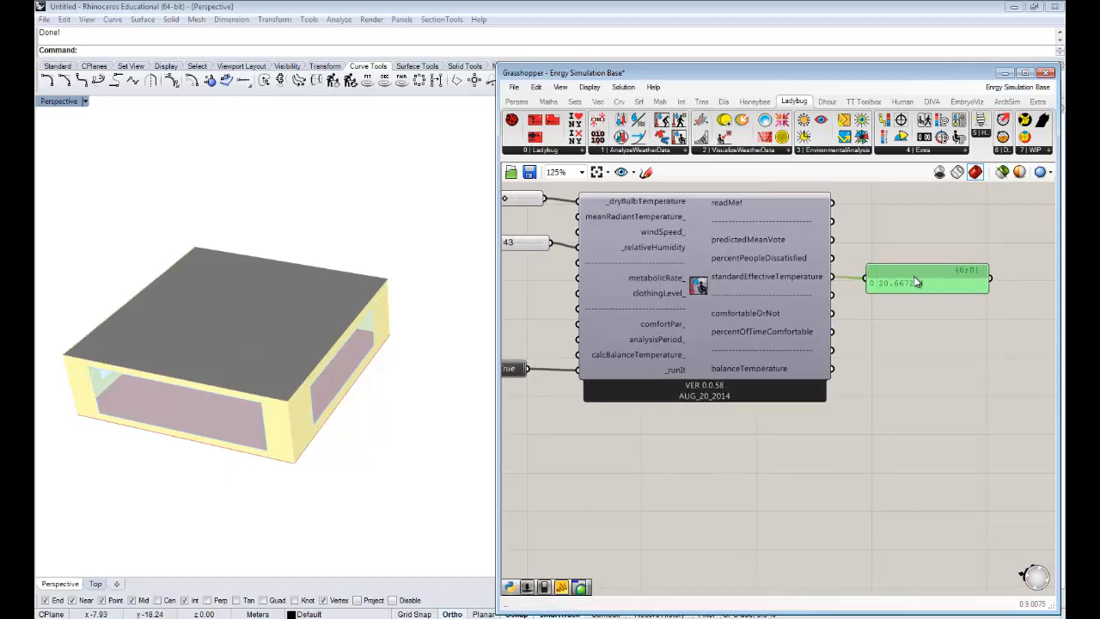
pyautogui.click(916, 344)
pyautogui.keyDown('alt'); pyautogui.moveTo(908, 276); pyautogui.dragTo(908, 240); pyautogui.keyUp('alt')
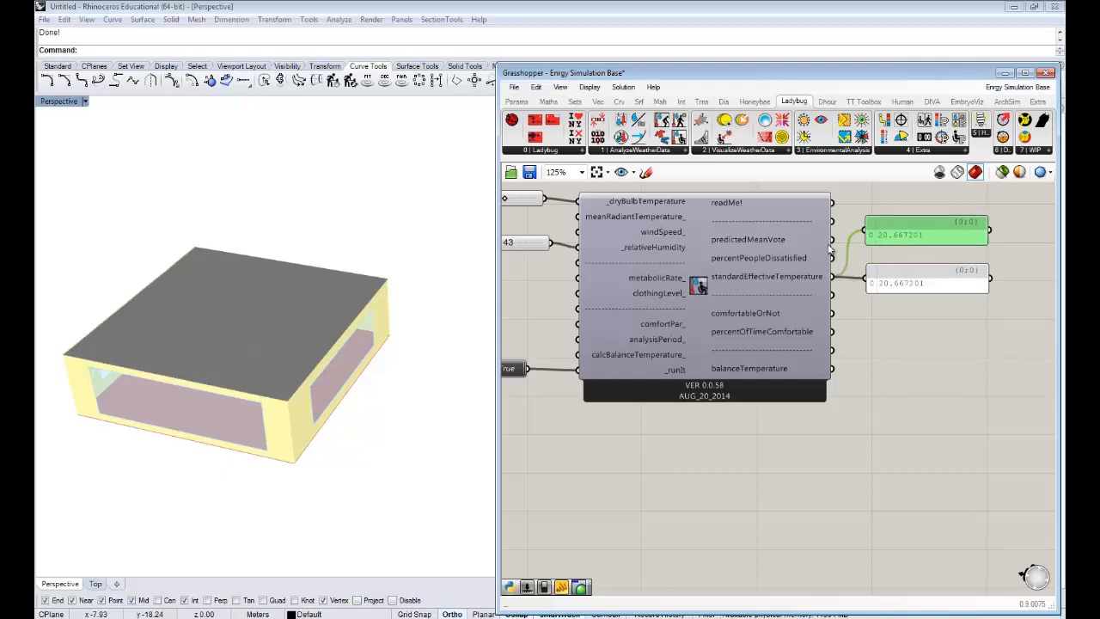
# - Connect the predictedMeanVote output to the upper panel and move that panel slightly farther above the standardEffectiveTemperature panel
pyautogui.moveTo(832, 239); pyautogui.dragTo(862, 237)
pyautogui.moveTo(675, 250); pyautogui.dragTo(722, 276, button='right')
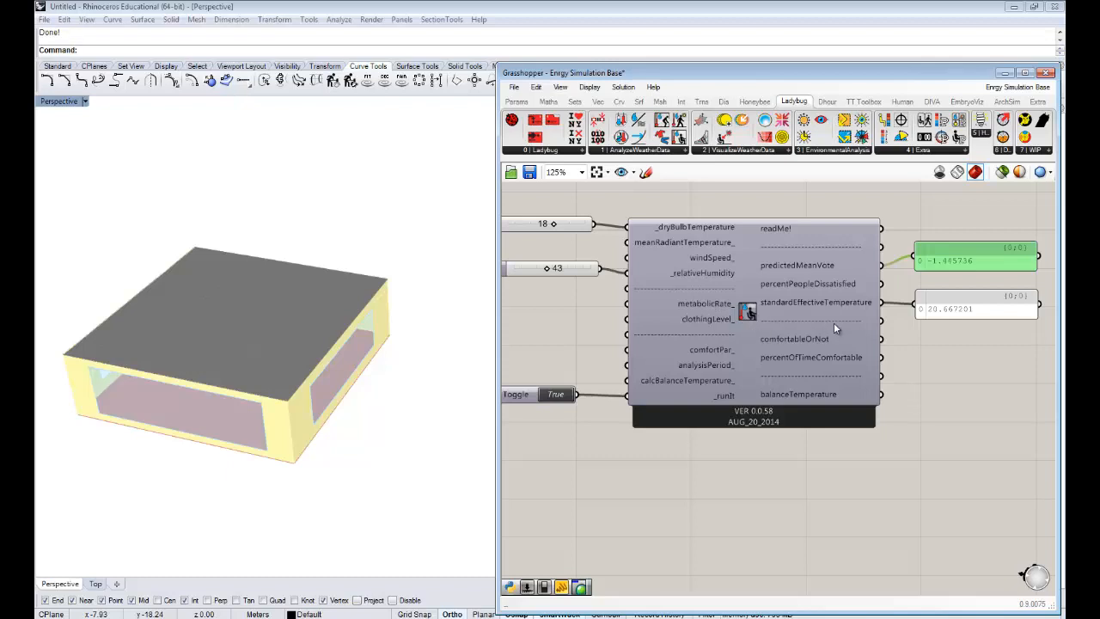
pyautogui.moveTo(917, 400)
pyautogui.mouseDown(button='right')
pyautogui.moveTo(892, 398)
pyautogui.moveTo(908, 392)
pyautogui.mouseUp(button='right')
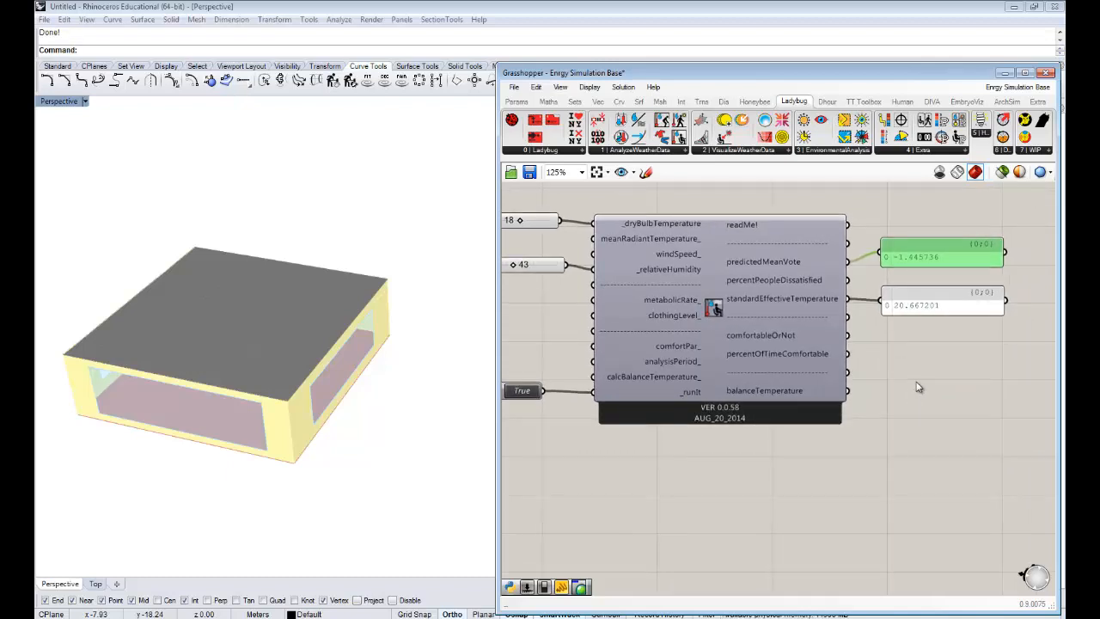
pyautogui.moveTo(954, 276); pyautogui.dragTo(941, 279, button='right')
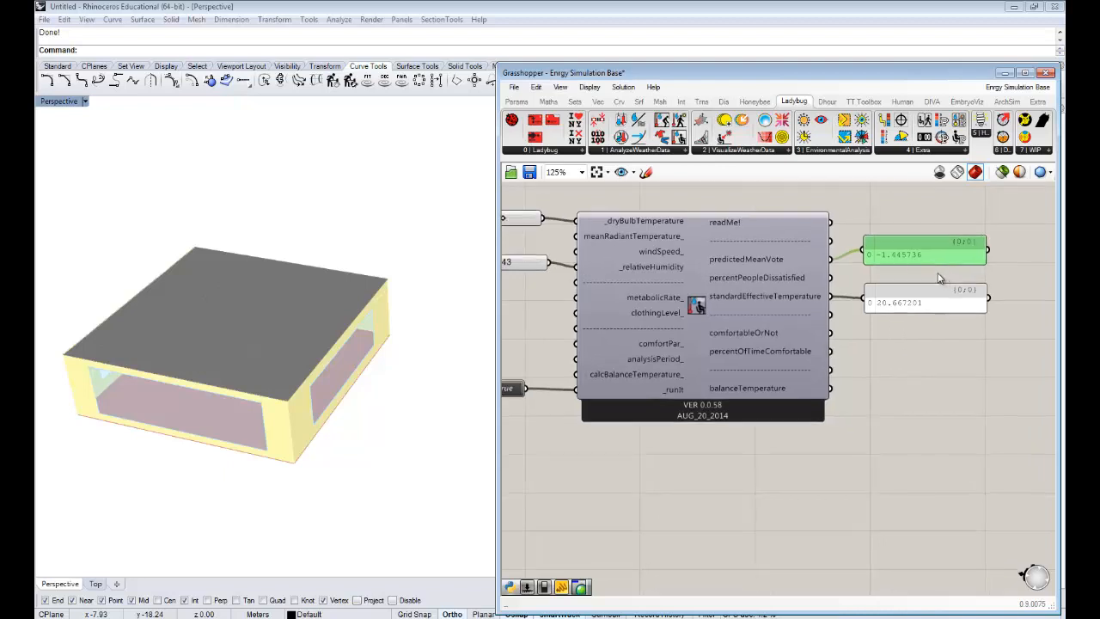
pyautogui.scroll(1, 912, 262)
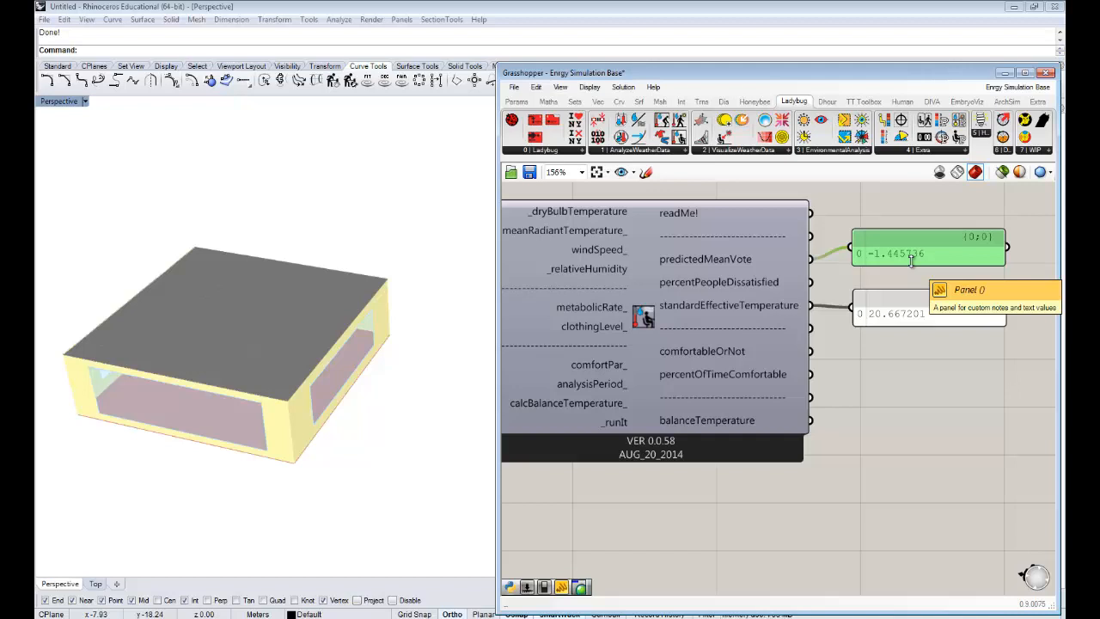
pyautogui.moveTo(927, 254); pyautogui.dragTo(924, 242)
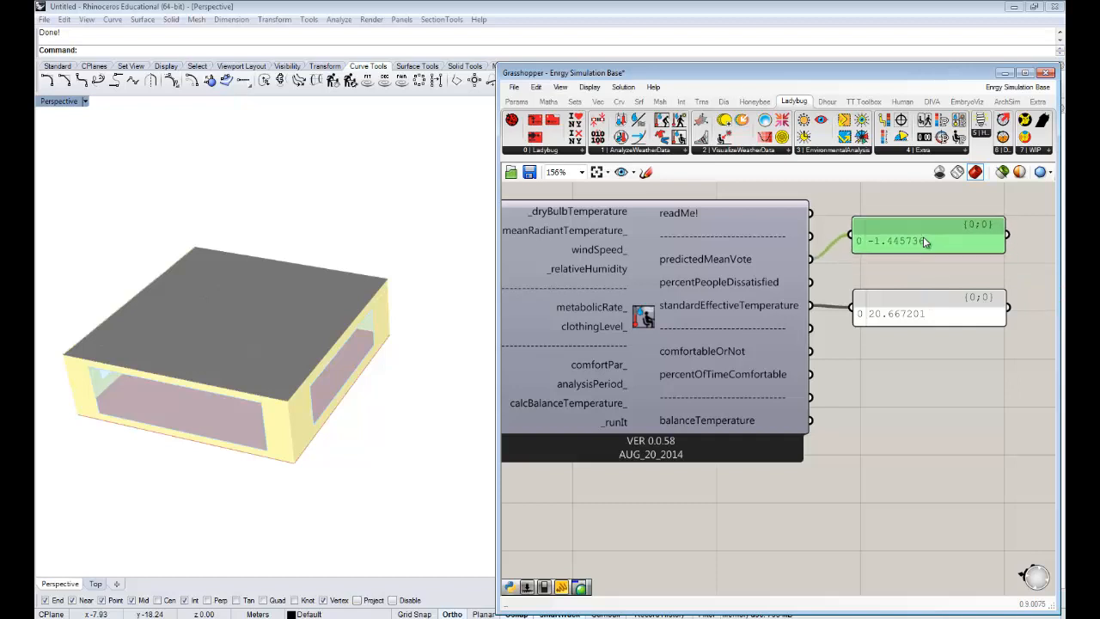
pyautogui.scroll(-1, 934, 284)
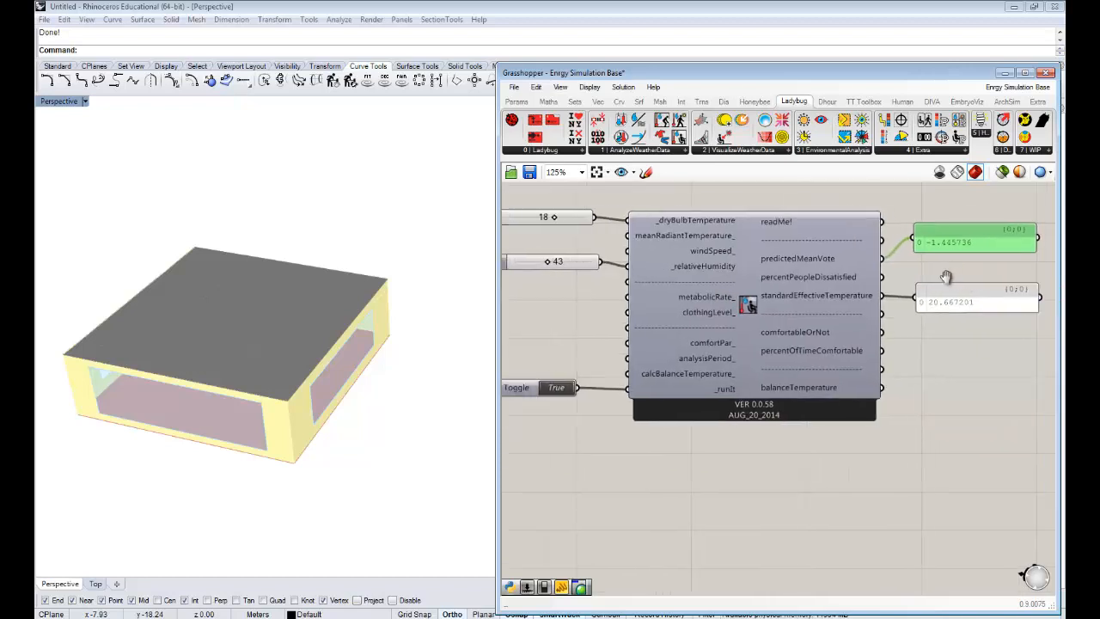
# - Set the dry bulb temperature slider to 24 and bring the result panels into view
pyautogui.moveTo(945, 277); pyautogui.dragTo(959, 275, button='right')
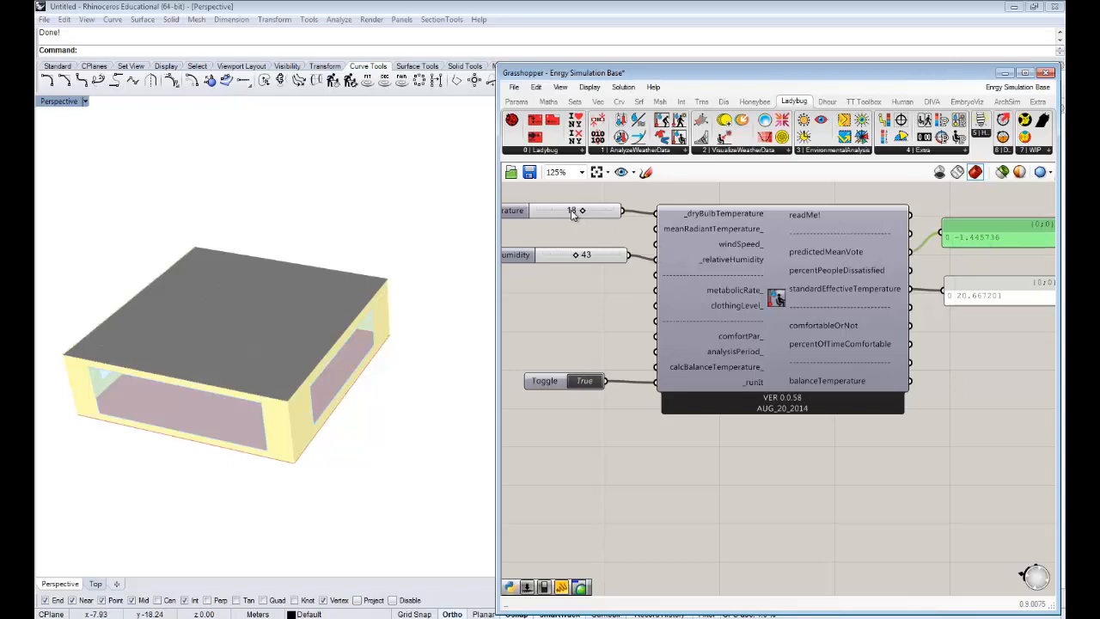
pyautogui.moveTo(571, 210)
pyautogui.mouseDown(button='right')
pyautogui.moveTo(610, 213)
pyautogui.moveTo(583, 215)
pyautogui.mouseUp(button='right')
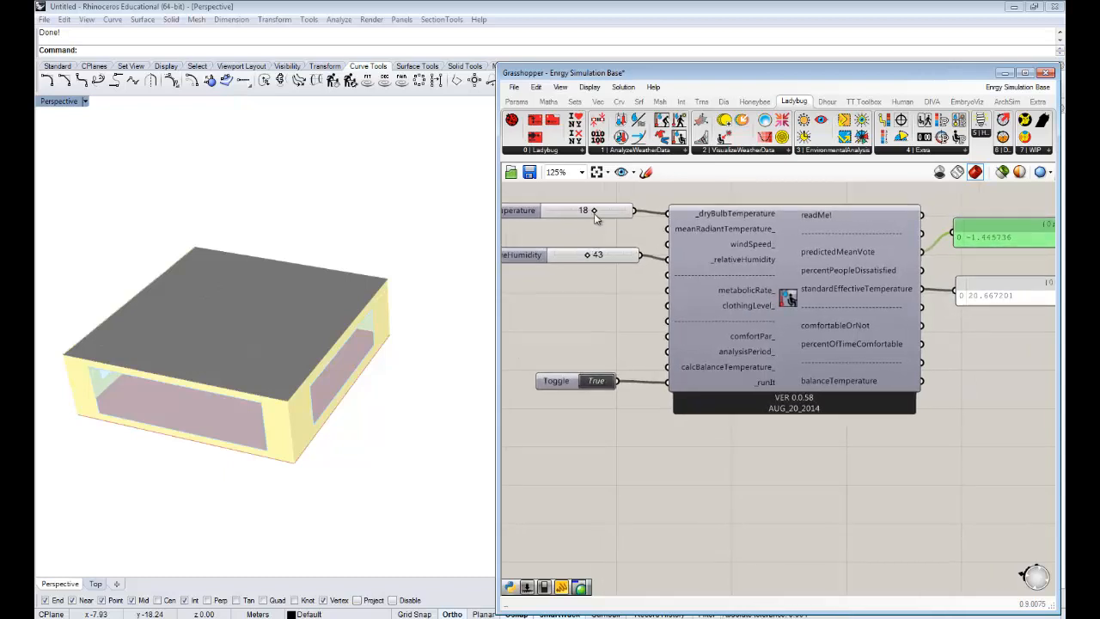
pyautogui.moveTo(594, 211); pyautogui.dragTo(612, 216)
pyautogui.moveTo(968, 273); pyautogui.dragTo(867, 255, button='right')
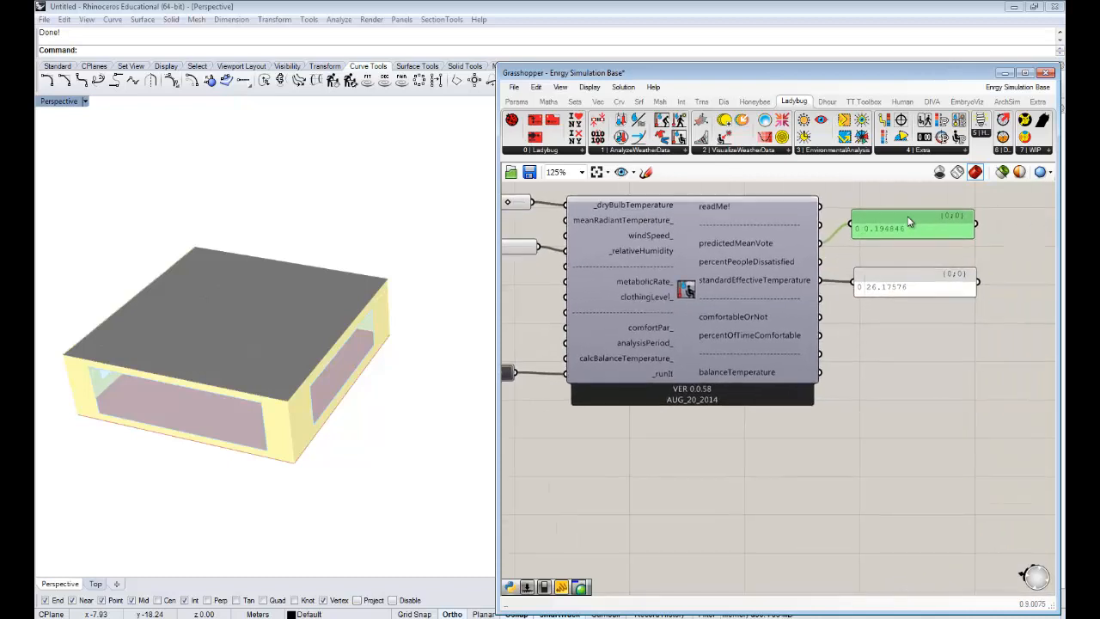
# - Place a copy of the predictedMeanVote panel between the two result panels and connect it to the percentPeopleDissatisfied output
pyautogui.moveTo(909, 225); pyautogui.dragTo(910, 217)
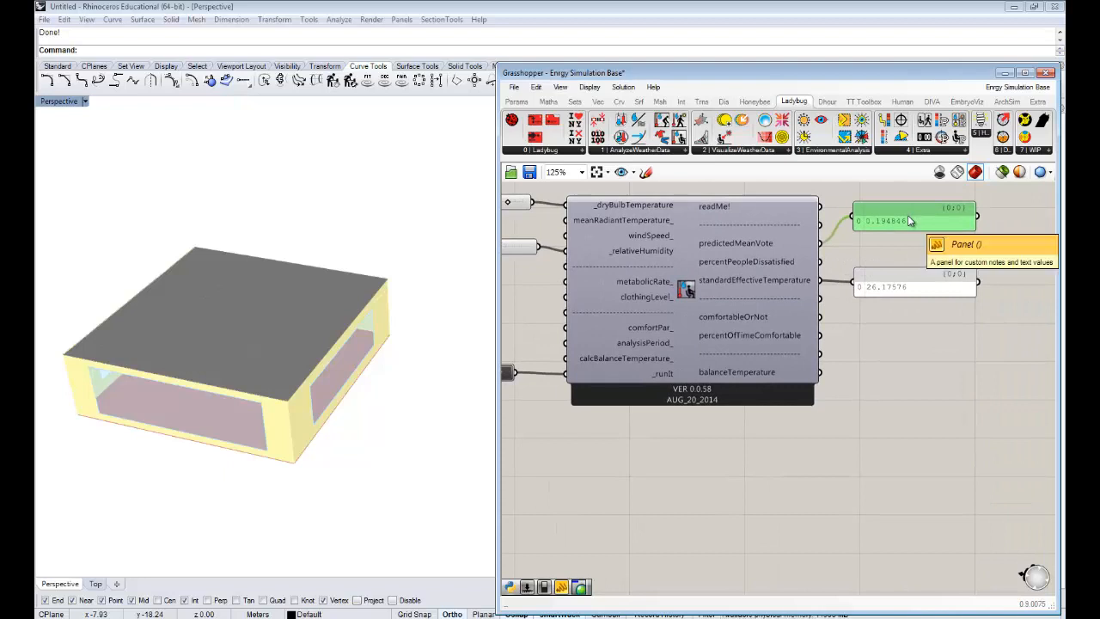
pyautogui.moveTo(755, 245)
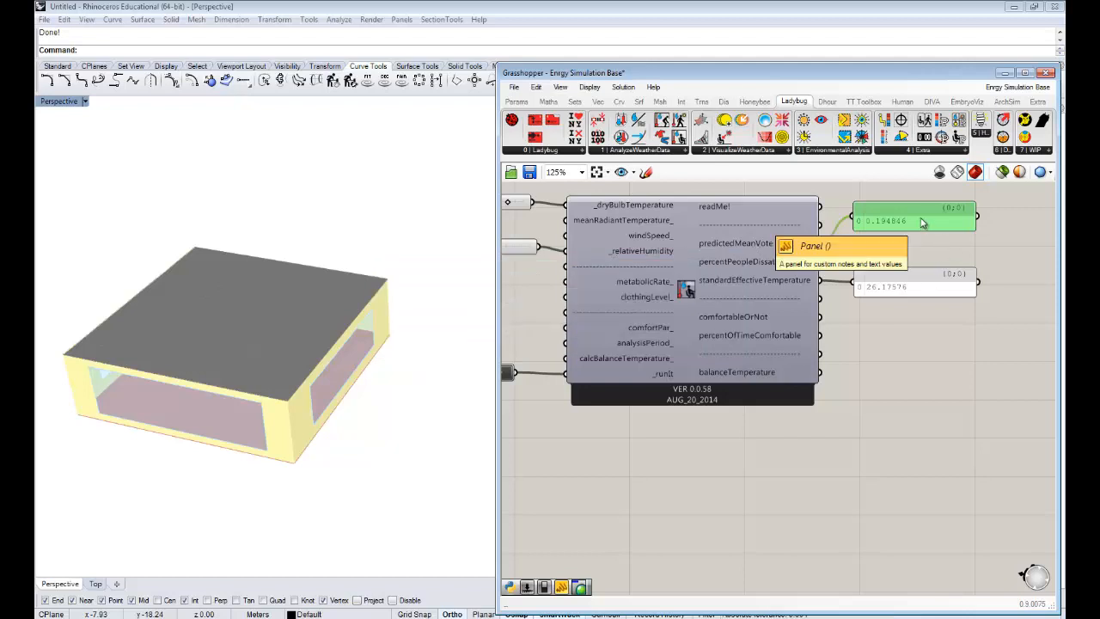
pyautogui.keyDown('alt'); pyautogui.moveTo(922, 223); pyautogui.dragTo(916, 251); pyautogui.keyUp('alt')
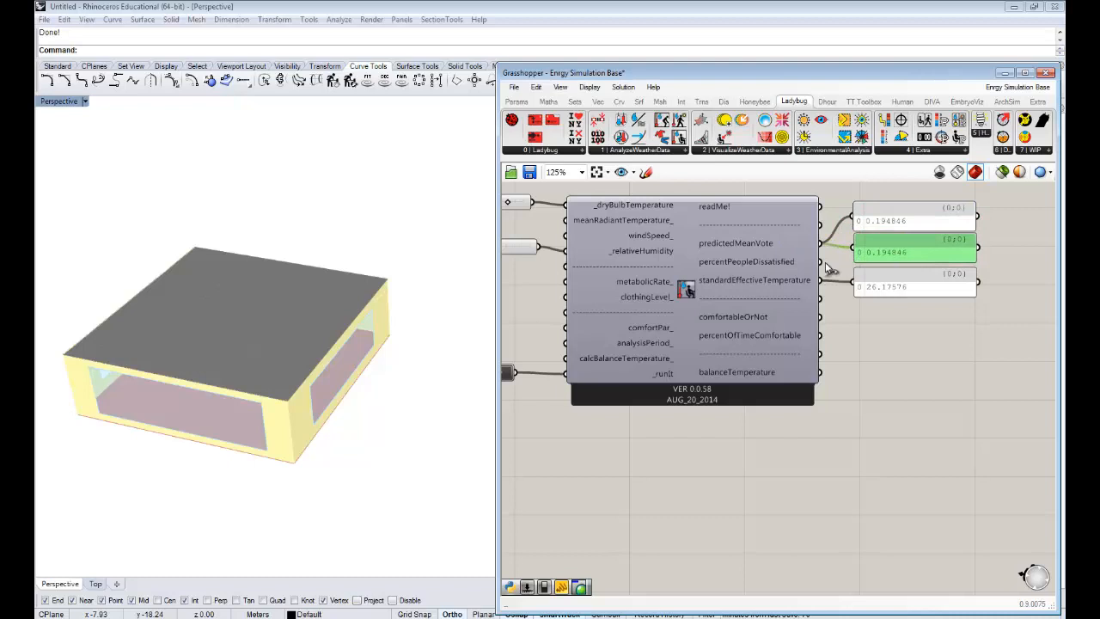
pyautogui.moveTo(821, 262); pyautogui.dragTo(857, 250)
pyautogui.moveTo(888, 272); pyautogui.dragTo(916, 263, button='right')
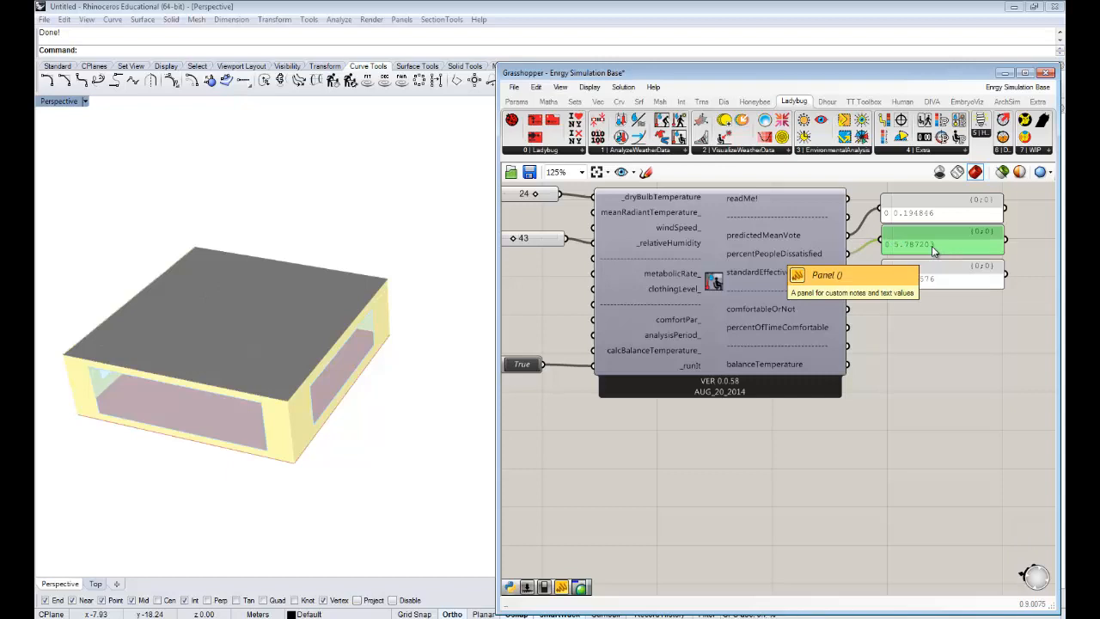
pyautogui.click(918, 297)
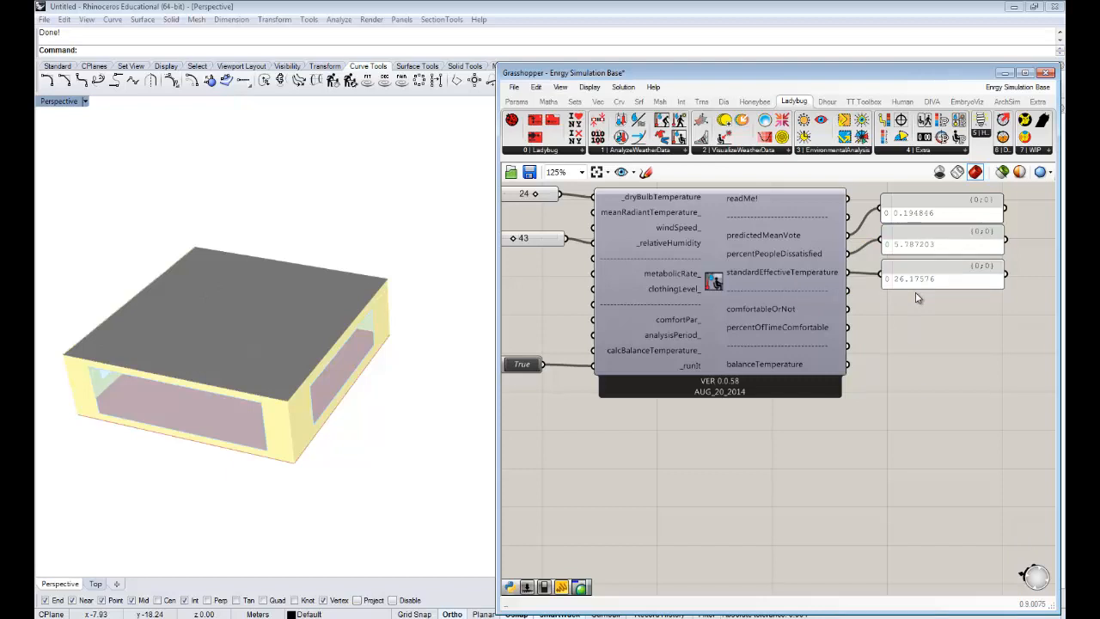
# - Test the comfort results with the dry bulb temperature slider at 28, and settle the slider at 25
pyautogui.moveTo(856, 276); pyautogui.dragTo(884, 291, button='right')
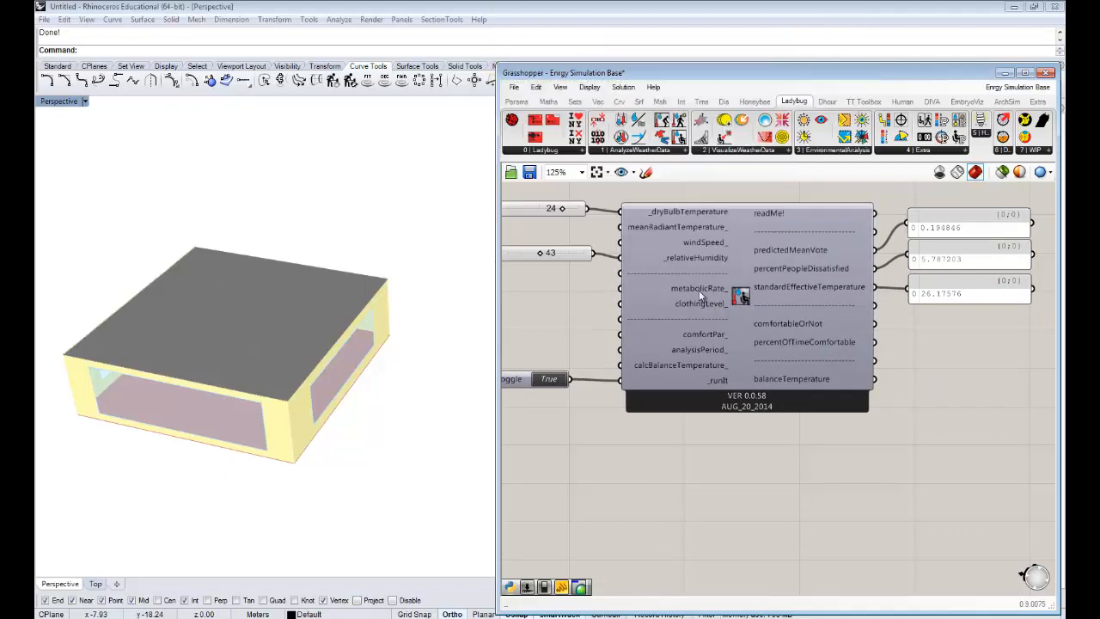
pyautogui.moveTo(695, 292)
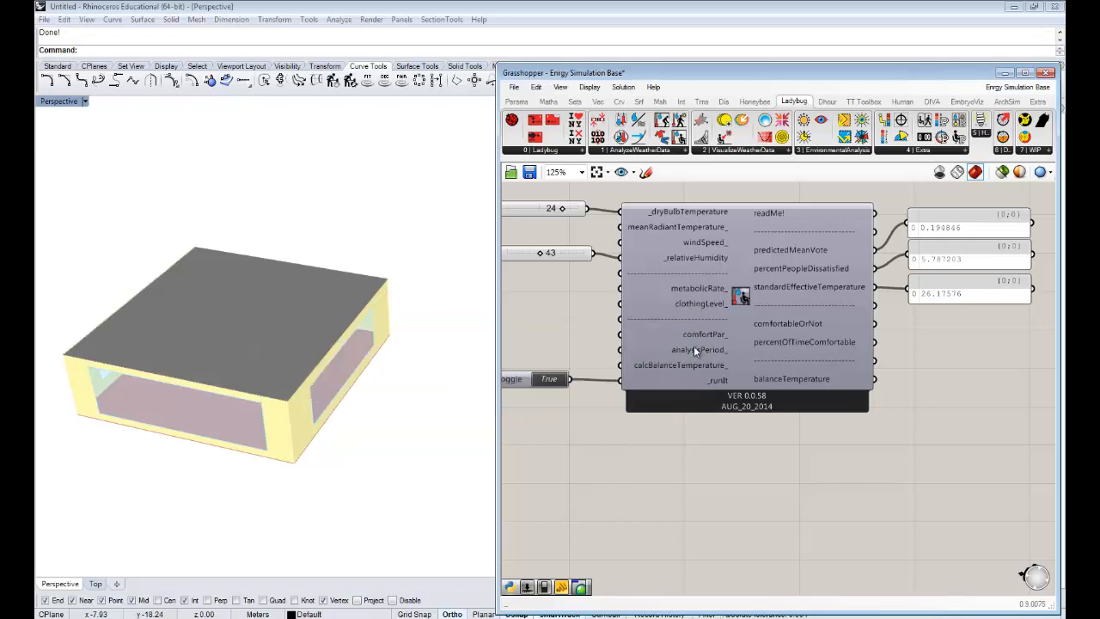
pyautogui.moveTo(653, 425); pyautogui.dragTo(661, 428, button='right')
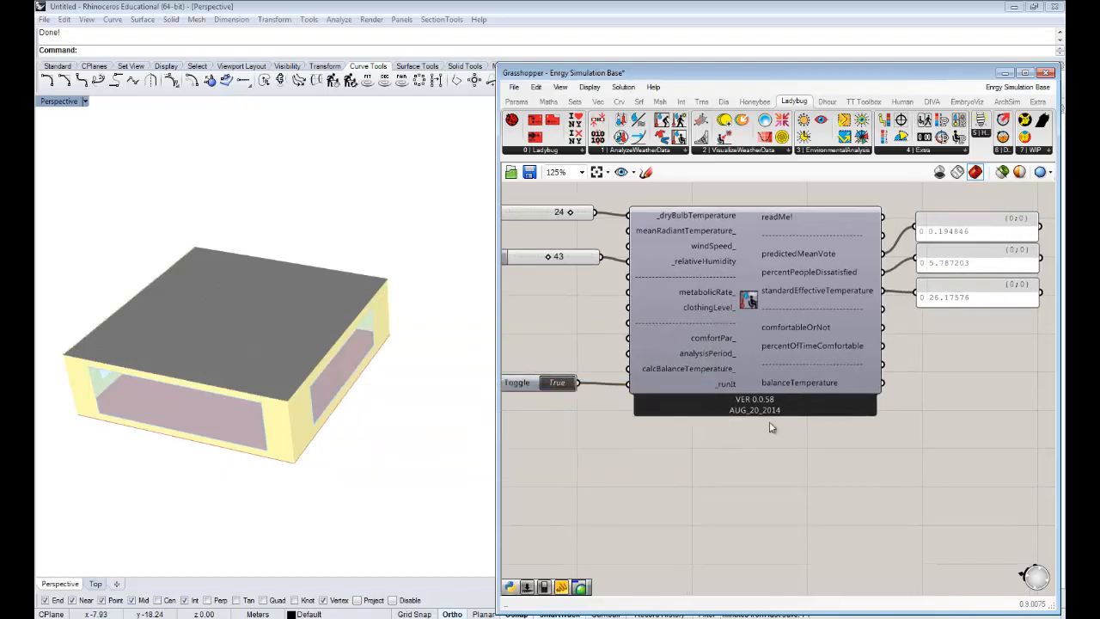
pyautogui.moveTo(782, 431); pyautogui.dragTo(790, 430, button='right')
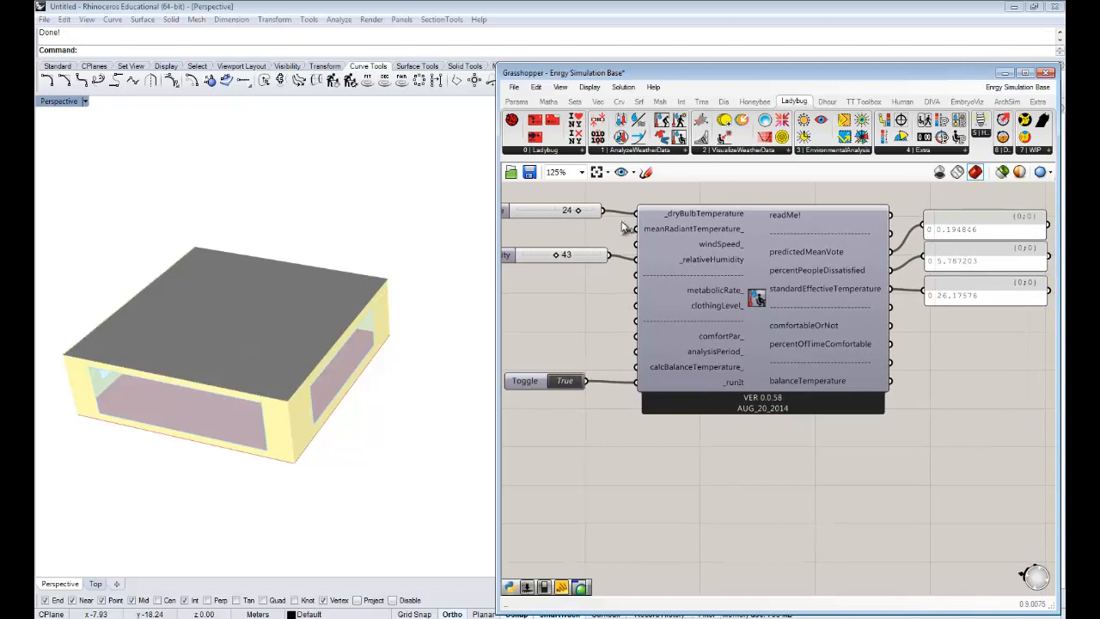
pyautogui.moveTo(580, 214); pyautogui.dragTo(589, 212)
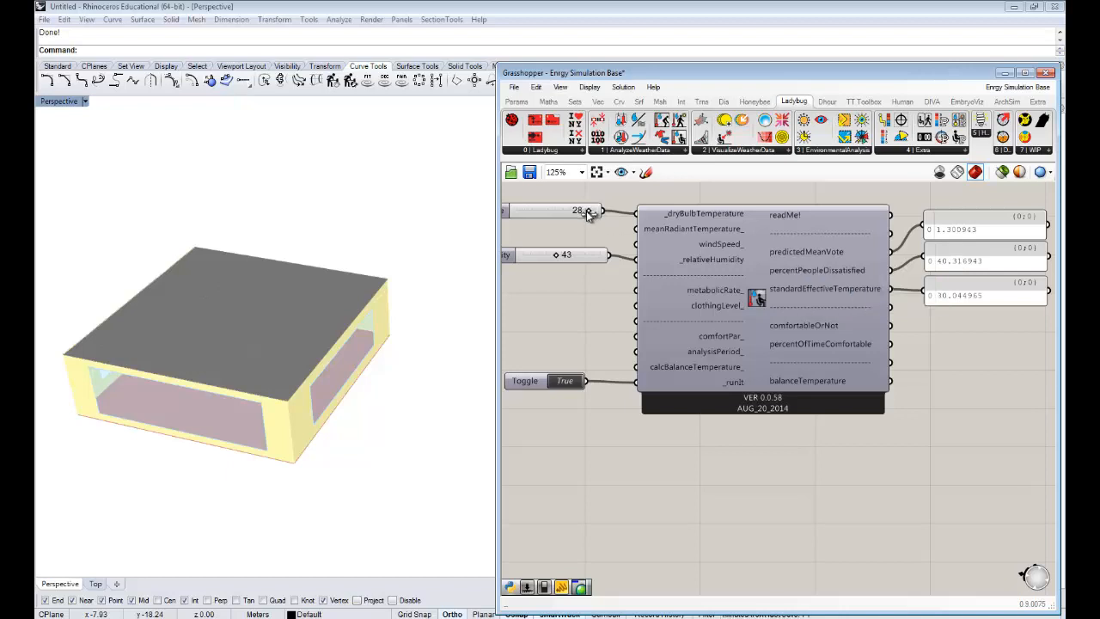
pyautogui.moveTo(588, 213); pyautogui.dragTo(582, 215)
pyautogui.moveTo(584, 213); pyautogui.dragTo(582, 213)
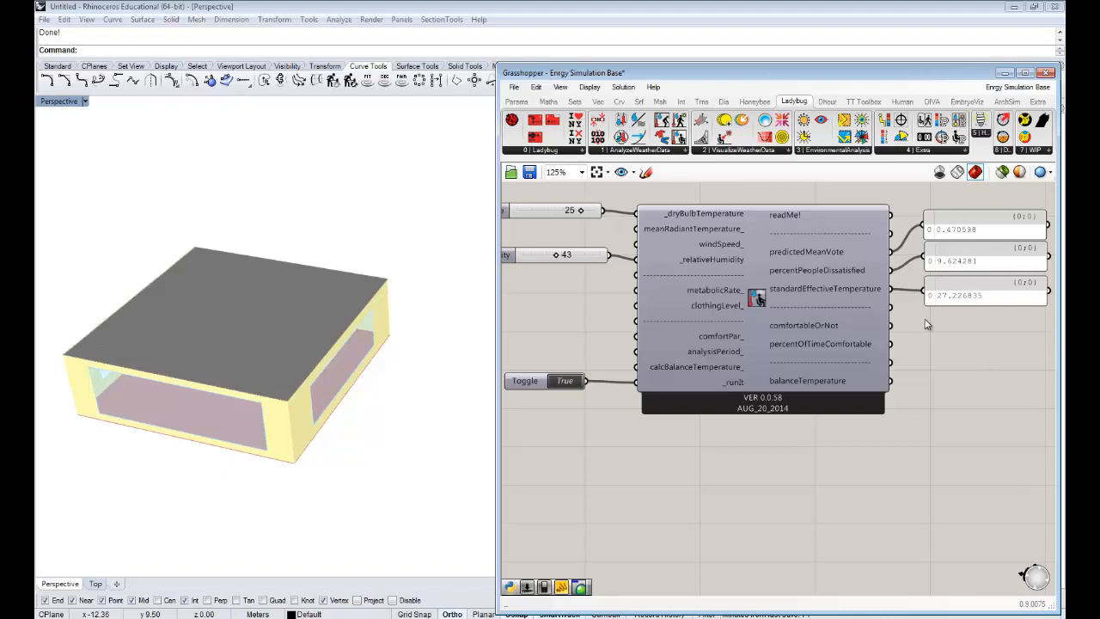
# - Add the main Ladybug component to an empty canvas area above the input sliders
pyautogui.scroll(-1, 927, 319)
pyautogui.moveTo(825, 310); pyautogui.dragTo(857, 289, button='right')
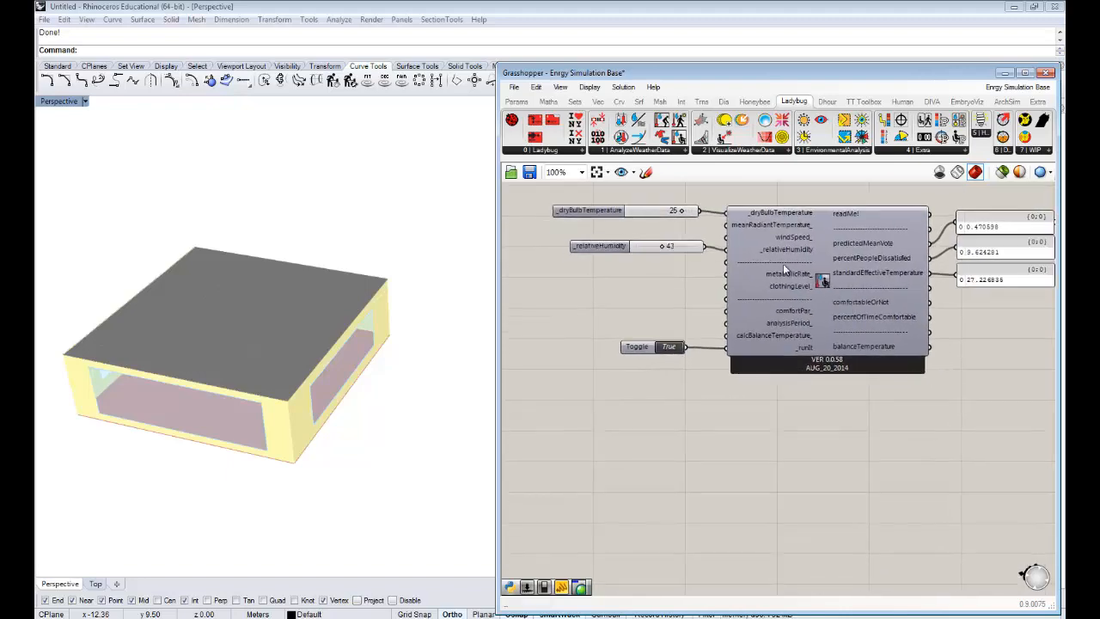
pyautogui.scroll(3, 782, 278)
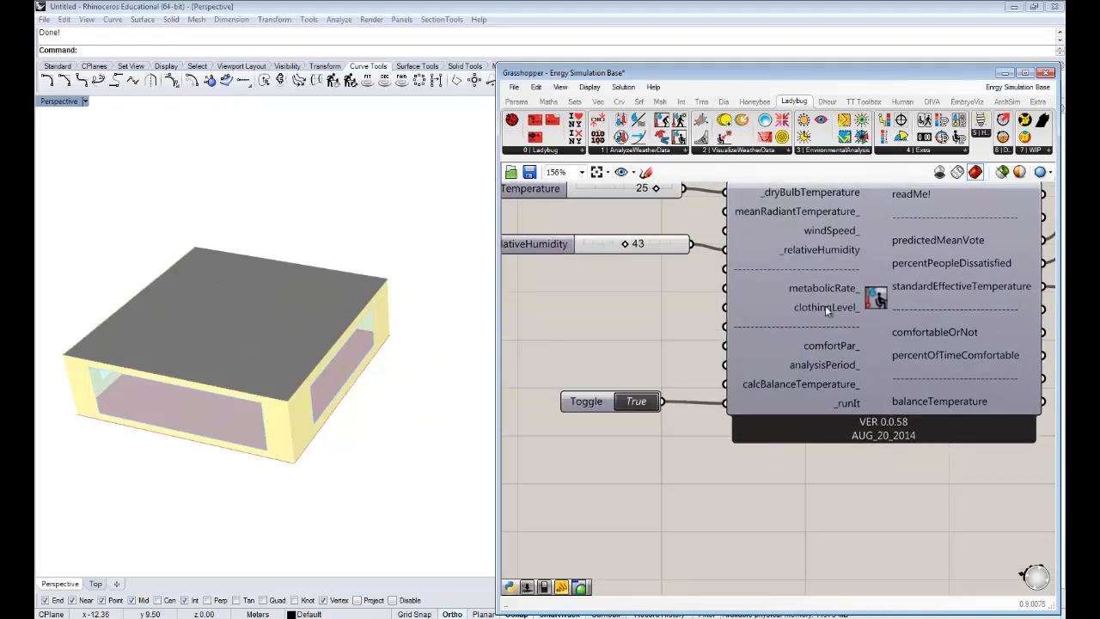
pyautogui.scroll(-4, 831, 314)
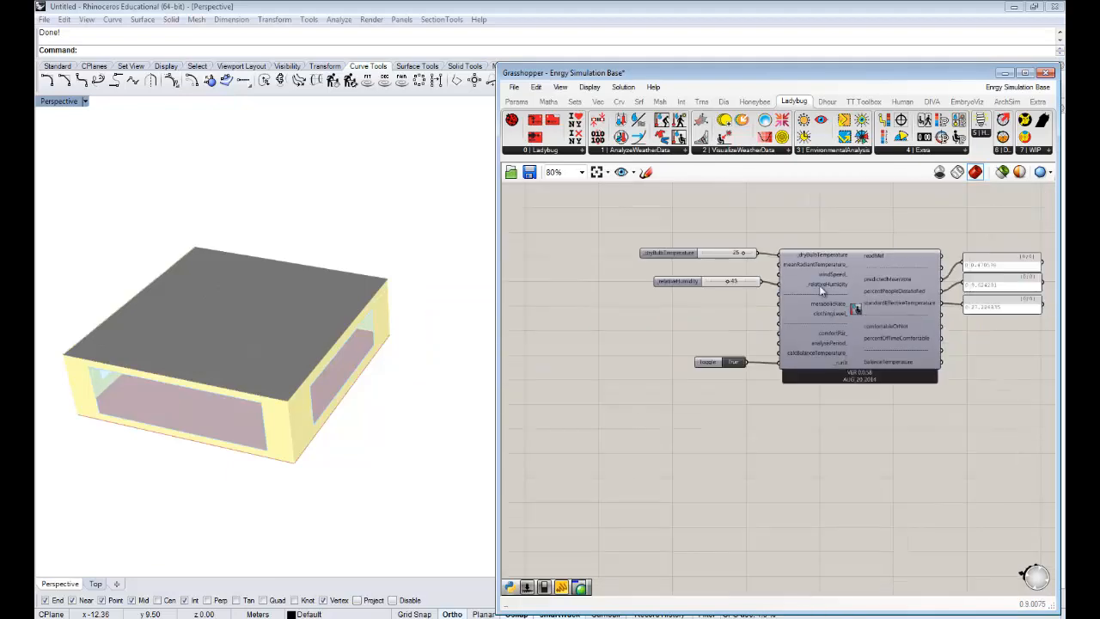
pyautogui.moveTo(768, 275); pyautogui.dragTo(803, 287, button='right')
pyautogui.moveTo(514, 122); pyautogui.dragTo(584, 222)
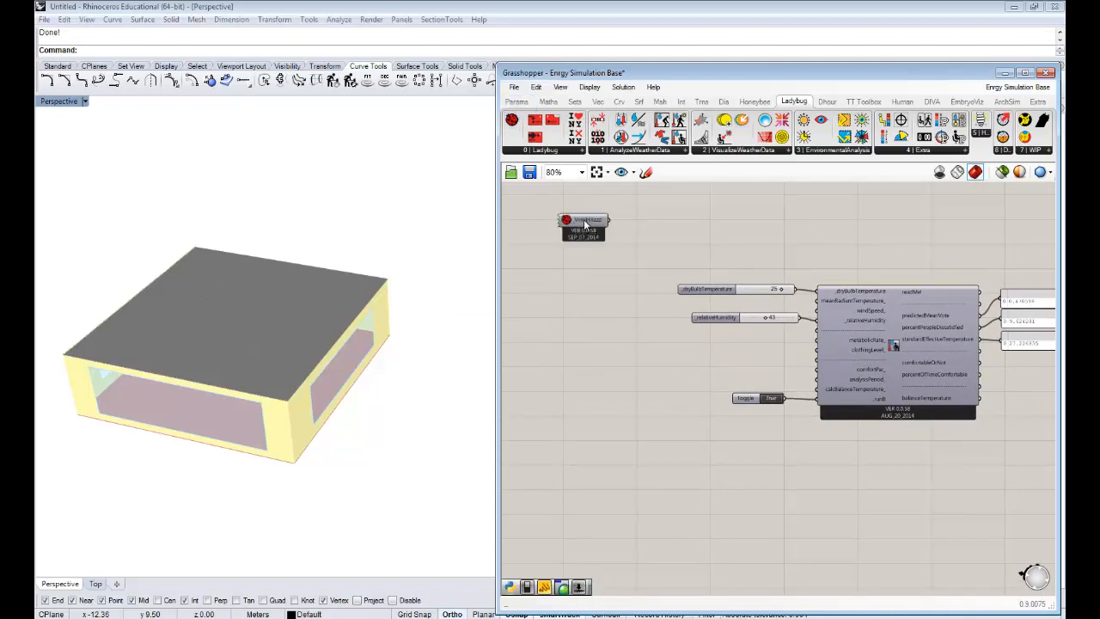
# - Open the Ladybug component's Python source code and reposition the script editor so the whole window is accessible
pyautogui.moveTo(657, 326); pyautogui.dragTo(653, 309, button='right')
pyautogui.moveTo(783, 312); pyautogui.dragTo(755, 304, button='right')
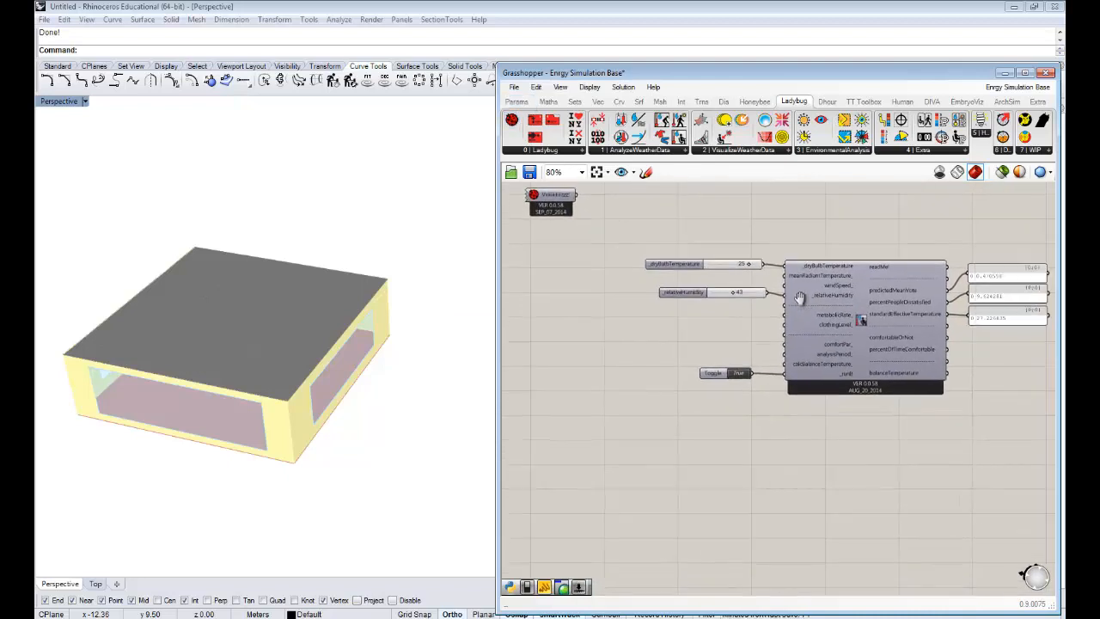
pyautogui.scroll(4, 606, 220)
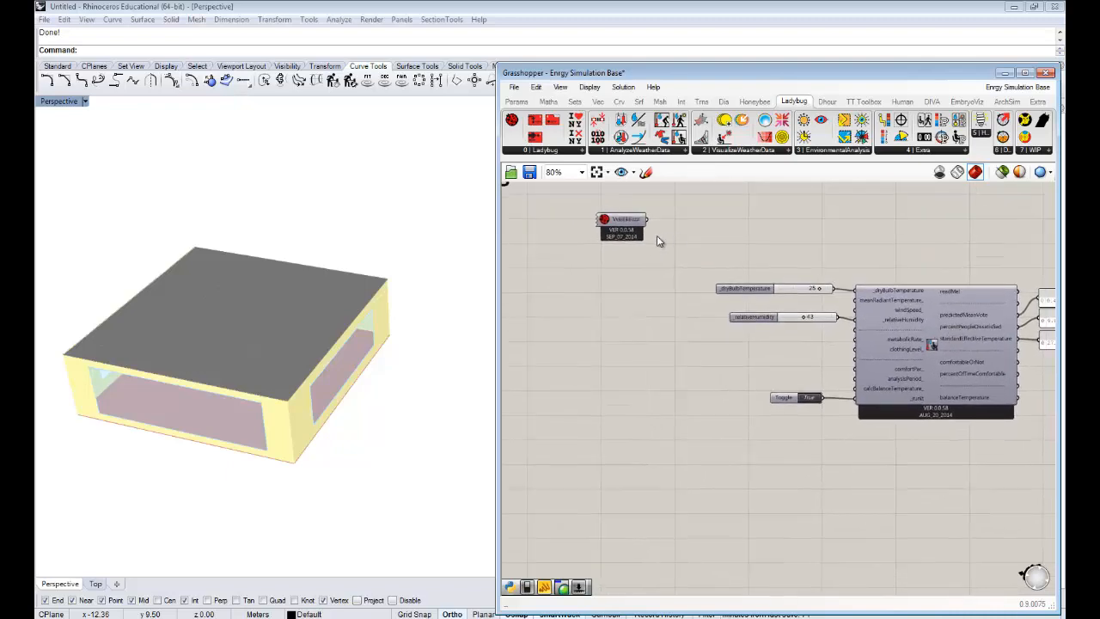
pyautogui.doubleClick(606, 219)
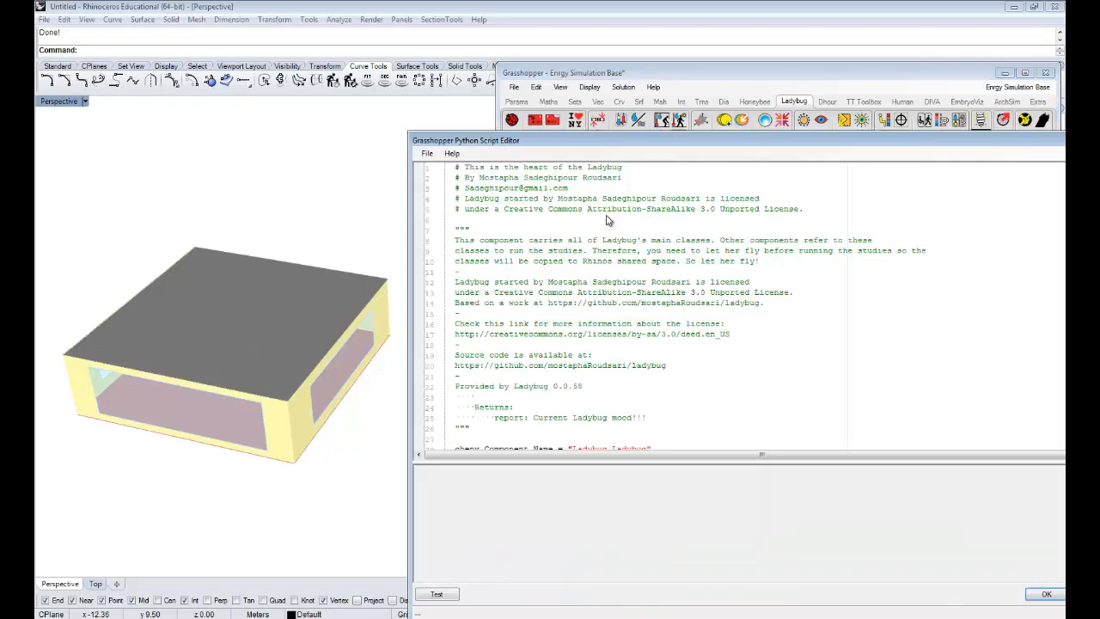
pyautogui.moveTo(650, 147); pyautogui.dragTo(453, 62)
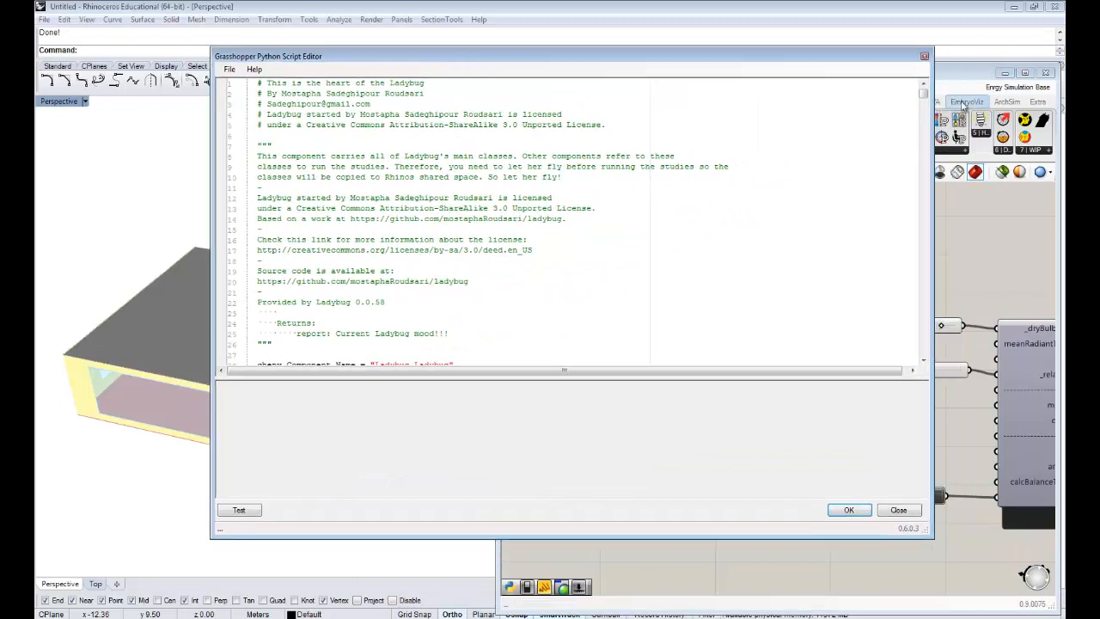
# - Collapse the CheckIn, versionCheck, Preparation, Sunpath, Vector, Coeff, Sky and MeshPreparation classes in the Ladybug script
pyautogui.moveTo(925, 97); pyautogui.dragTo(925, 103)
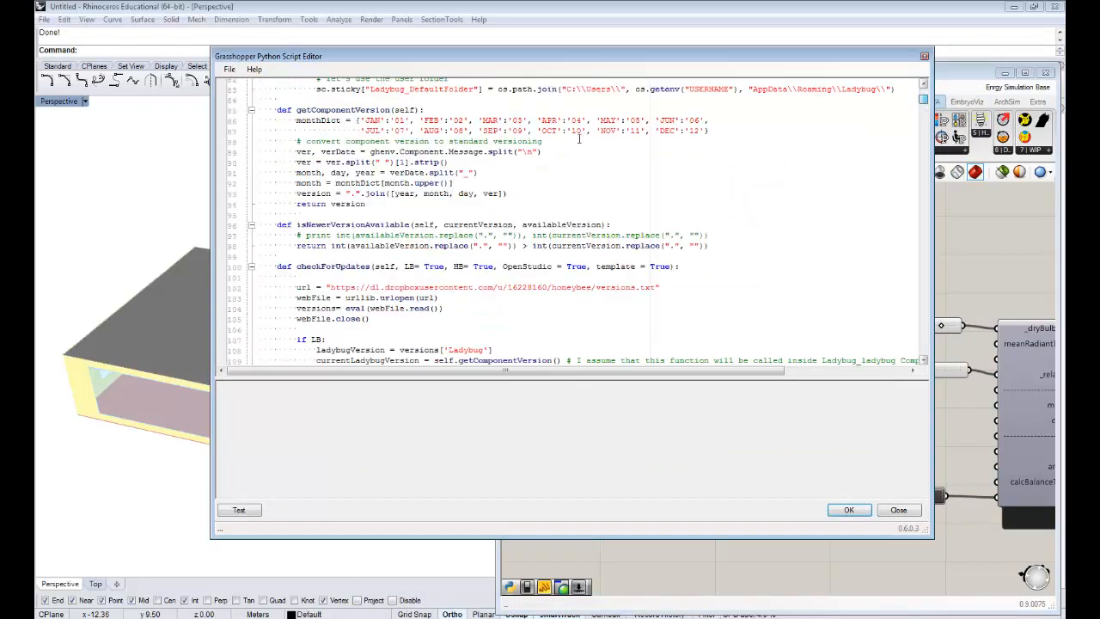
pyautogui.click(540, 163)
pyautogui.scroll(3, 447, 180)
pyautogui.scroll(5, 419, 183)
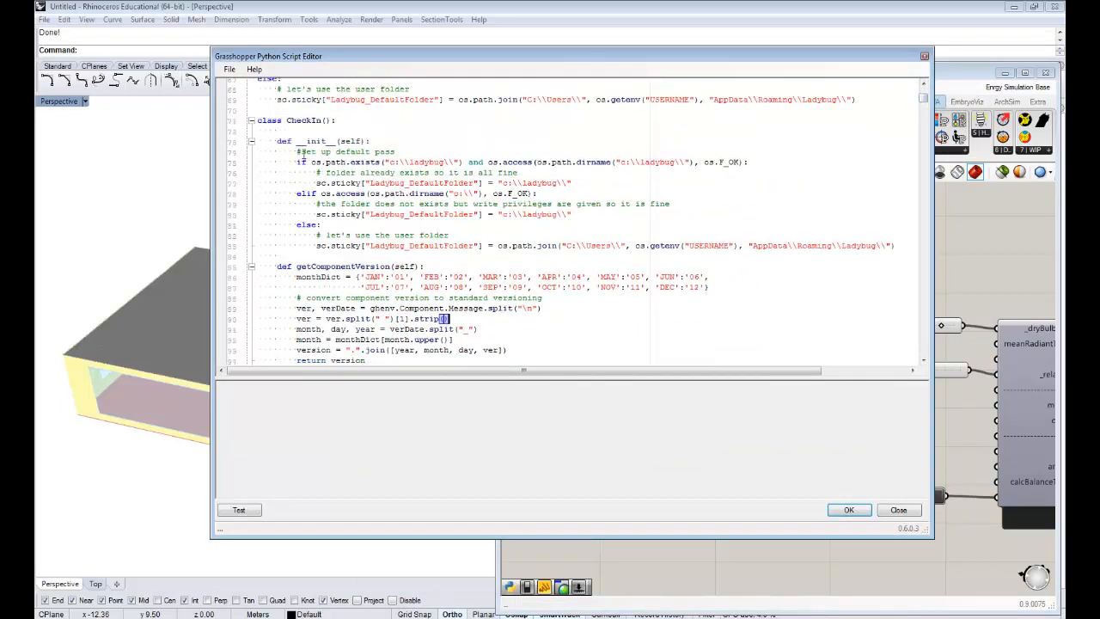
pyautogui.click(251, 121)
pyautogui.click(251, 183)
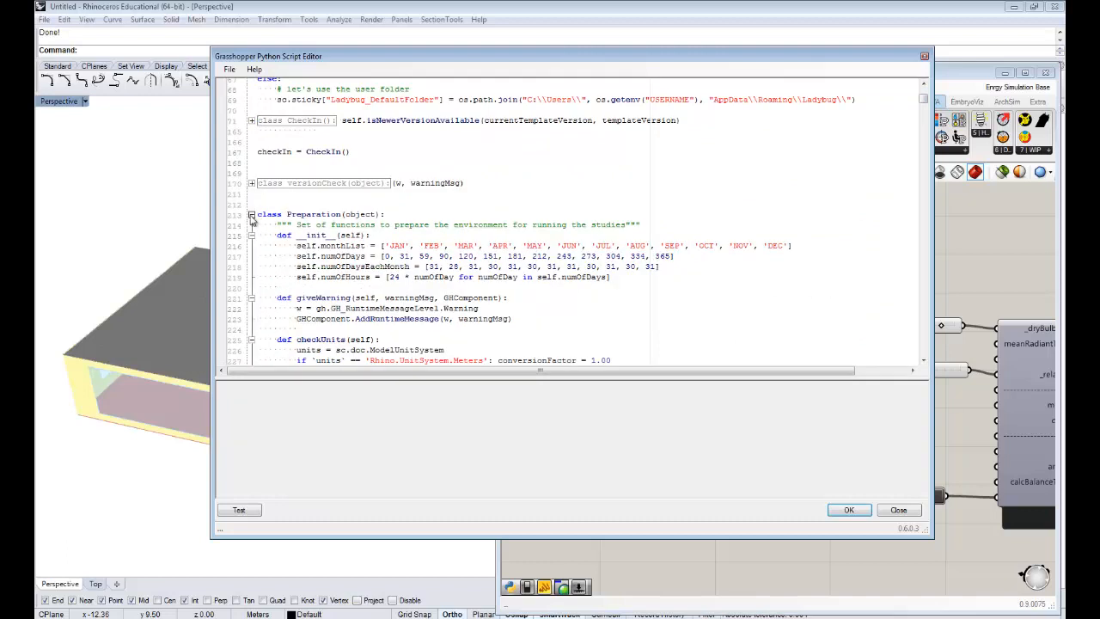
pyautogui.click(251, 214)
pyautogui.click(251, 246)
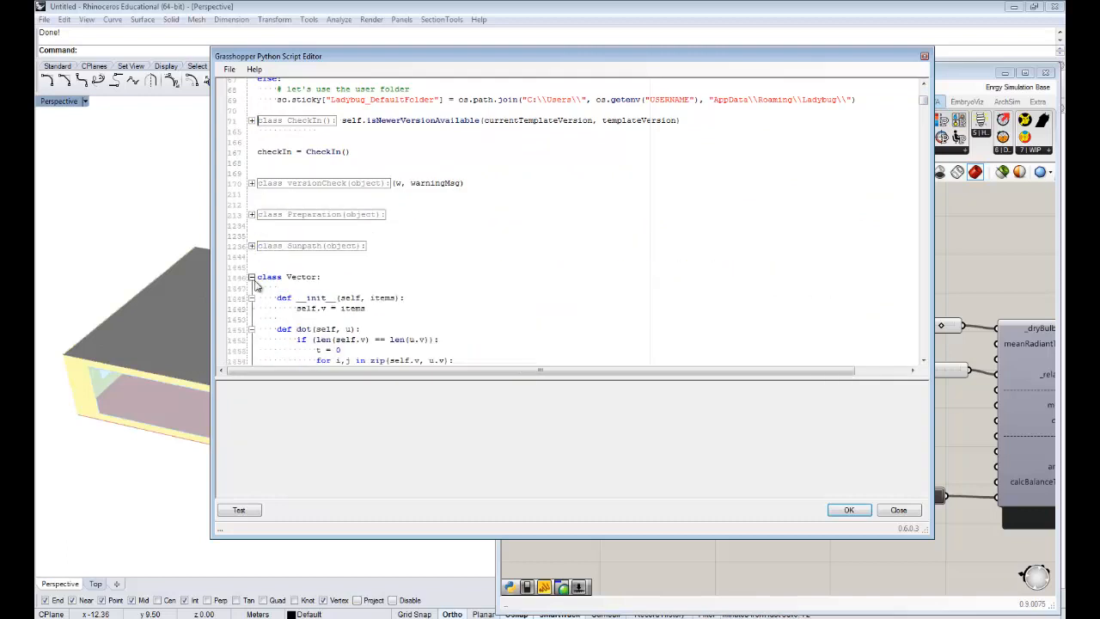
pyautogui.click(251, 277)
pyautogui.click(251, 349)
pyautogui.scroll(-3, 252, 344)
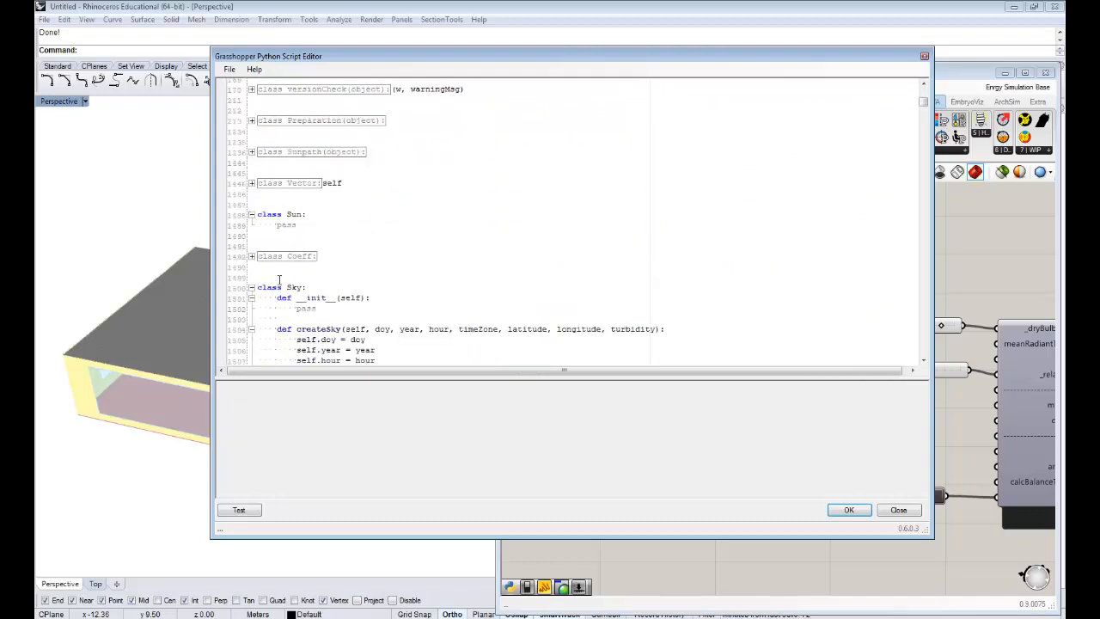
pyautogui.click(251, 287)
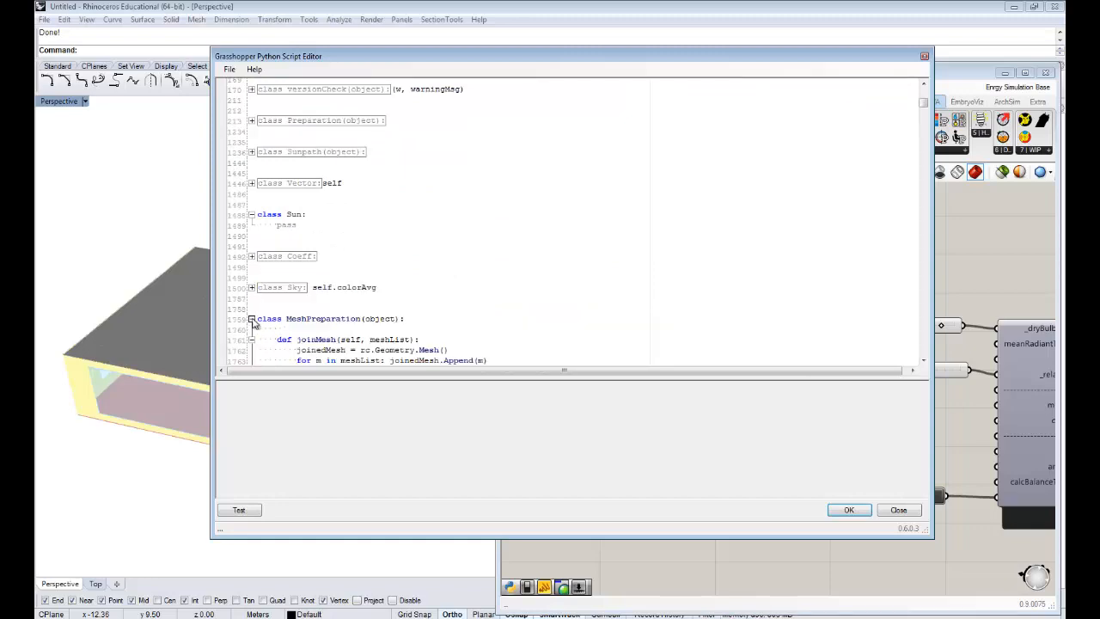
pyautogui.click(251, 319)
# - Locate the thermal comfort functions adapted from the CBE comfort tool in the Ladybug script
pyautogui.scroll(-1, 278, 293)
pyautogui.scroll(-7, 258, 310)
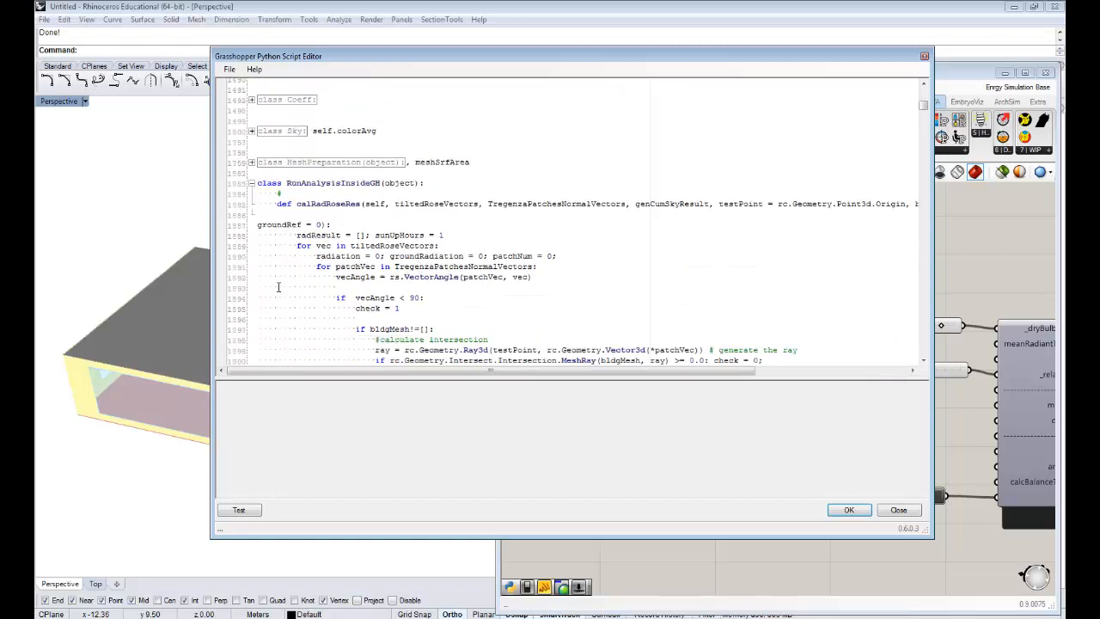
pyautogui.moveTo(926, 115); pyautogui.dragTo(924, 207)
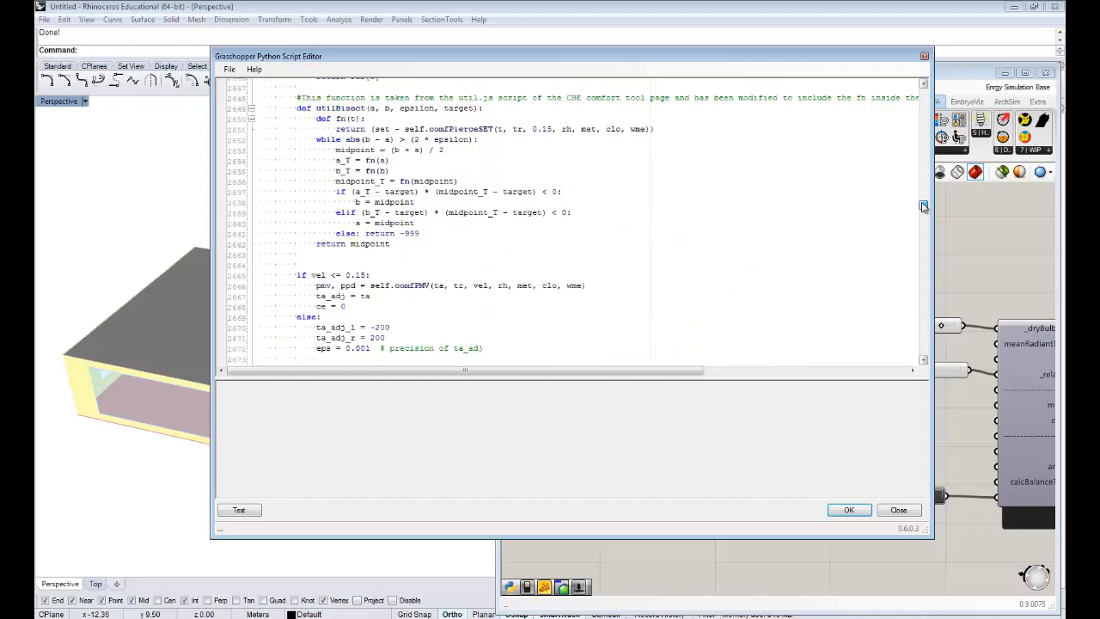
# - Locate the ComfortModels class in the Ladybug script and highlight its comfPMVElevatedAirspeed function name
pyautogui.scroll(-2, 351, 235)
pyautogui.scroll(7, 352, 235)
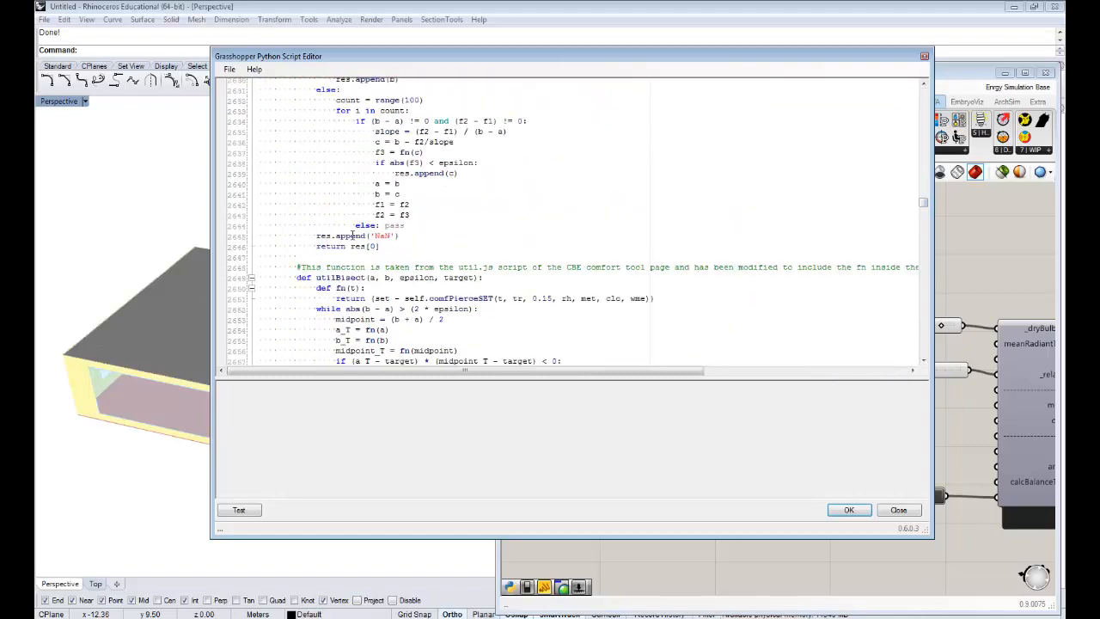
pyautogui.scroll(3, 352, 234)
pyautogui.scroll(-5, 353, 227)
pyautogui.scroll(16, 352, 229)
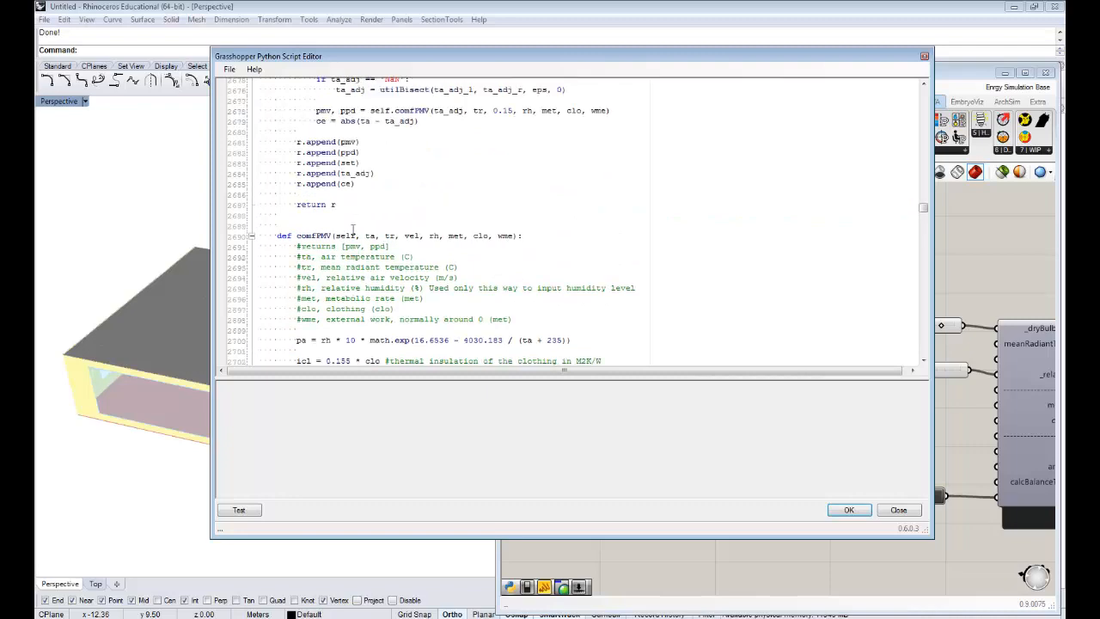
pyautogui.scroll(9, 352, 228)
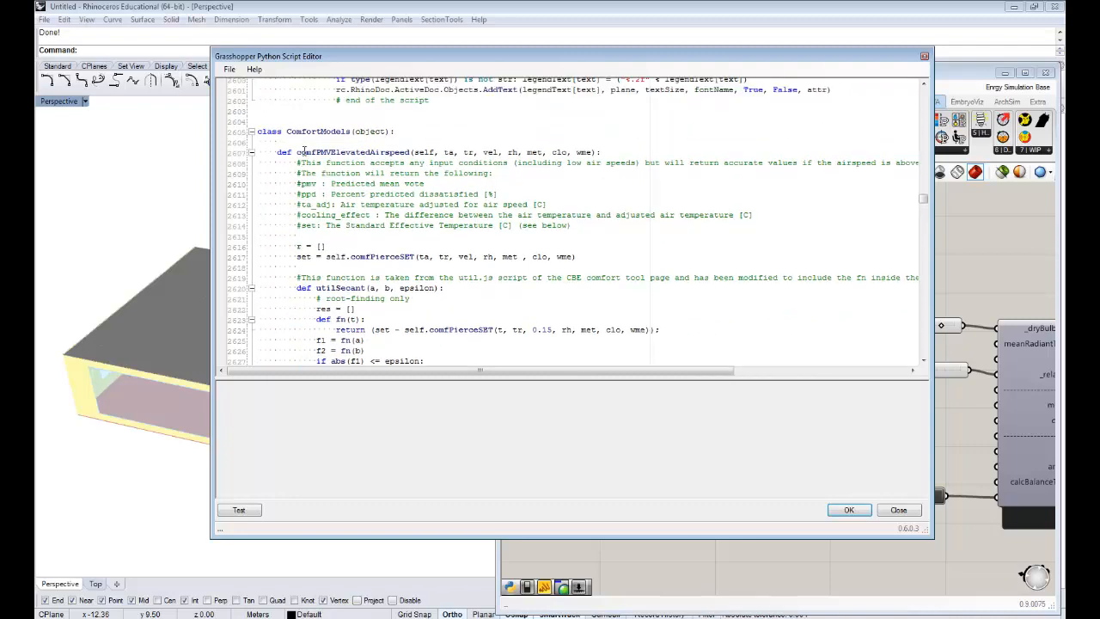
pyautogui.moveTo(296, 155); pyautogui.dragTo(409, 154)
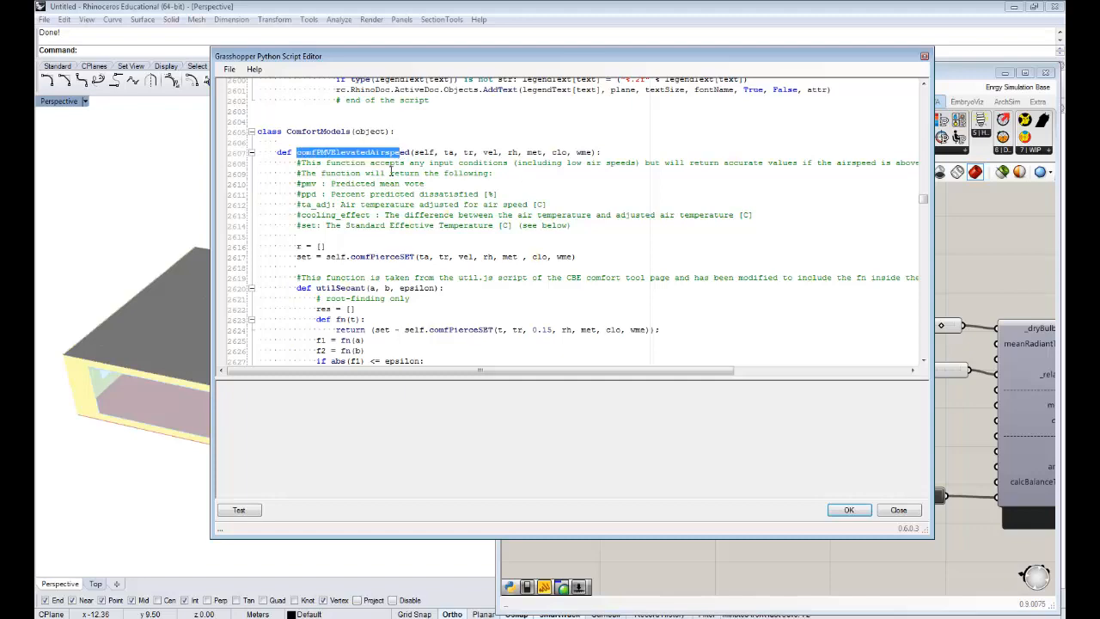
# - Find and highlight the comfPMV function definition, and move the script editor aside to reveal the comfort calculator's inputs
pyautogui.scroll(-4, 389, 173)
pyautogui.scroll(-18, 388, 173)
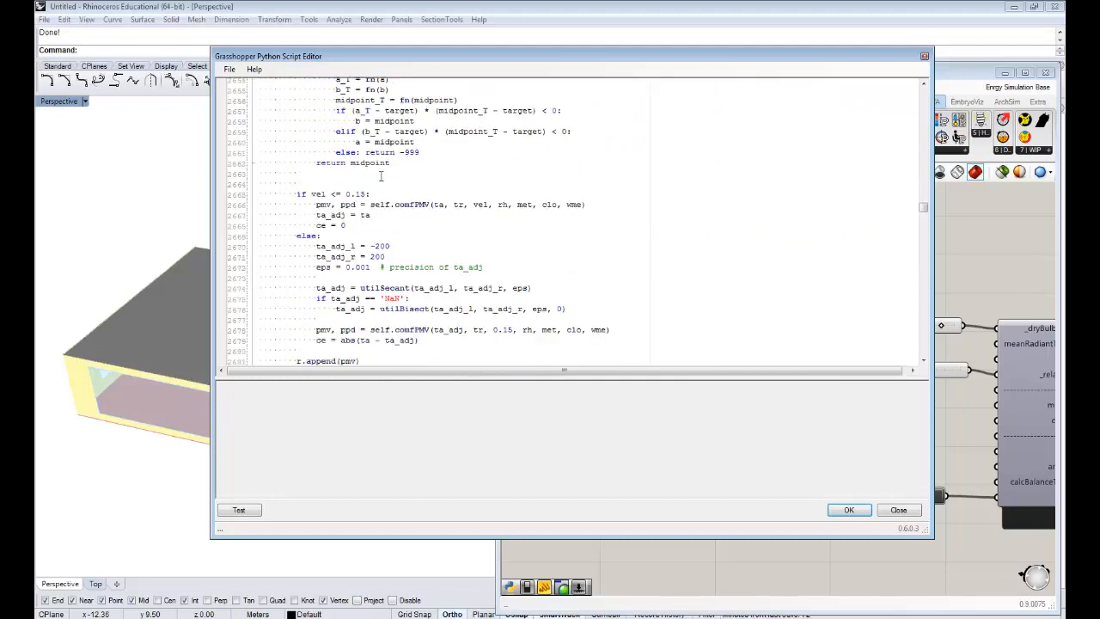
pyautogui.scroll(-3, 378, 173)
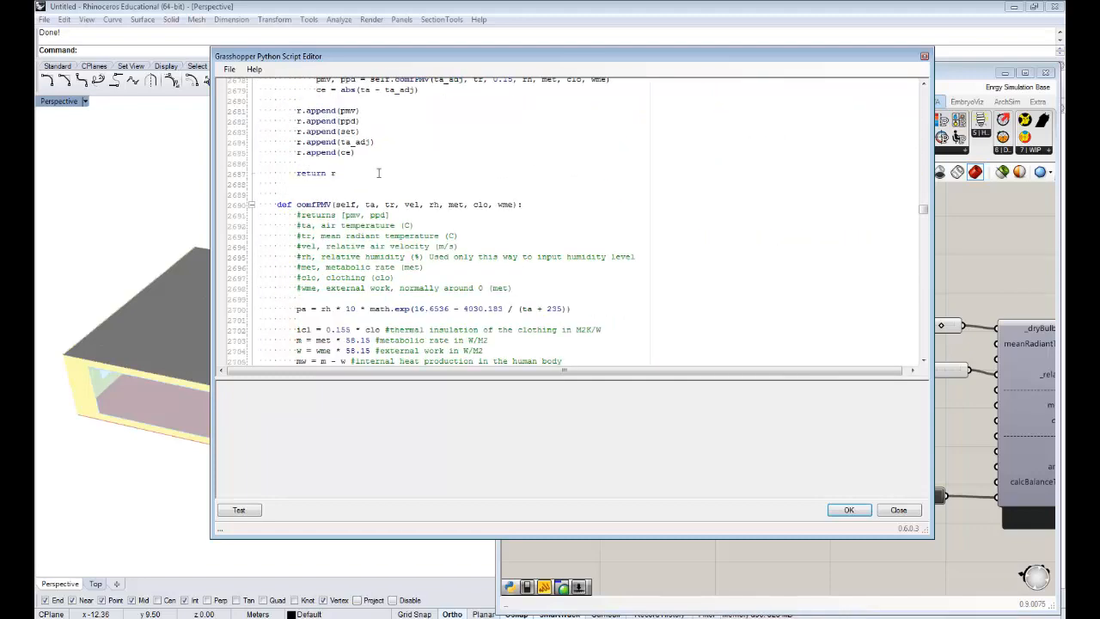
pyautogui.doubleClick(301, 205)
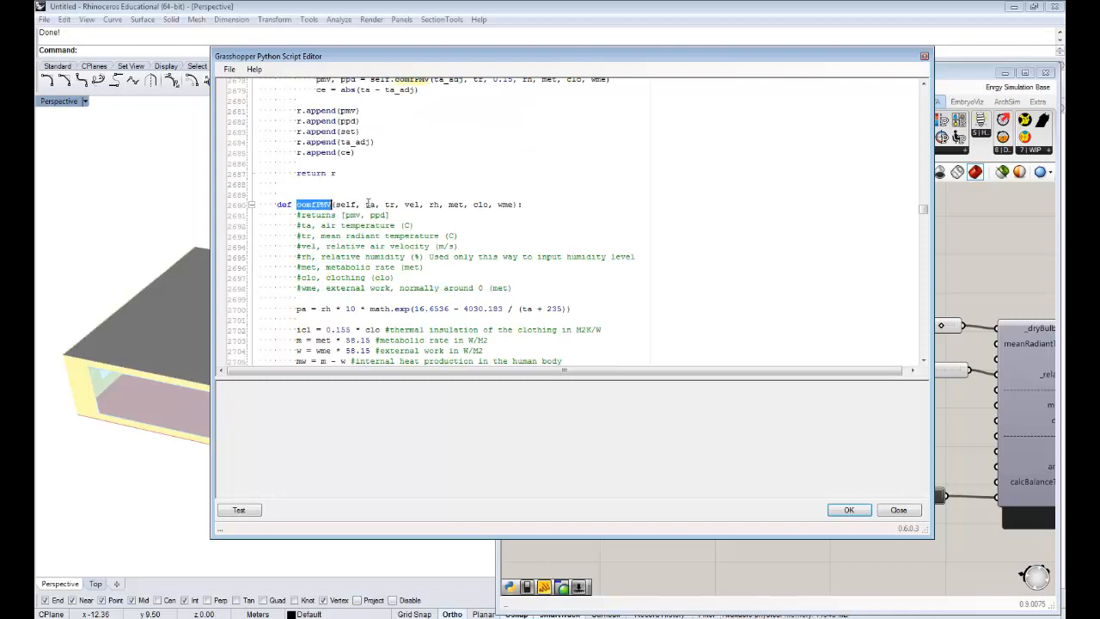
pyautogui.click(367, 204)
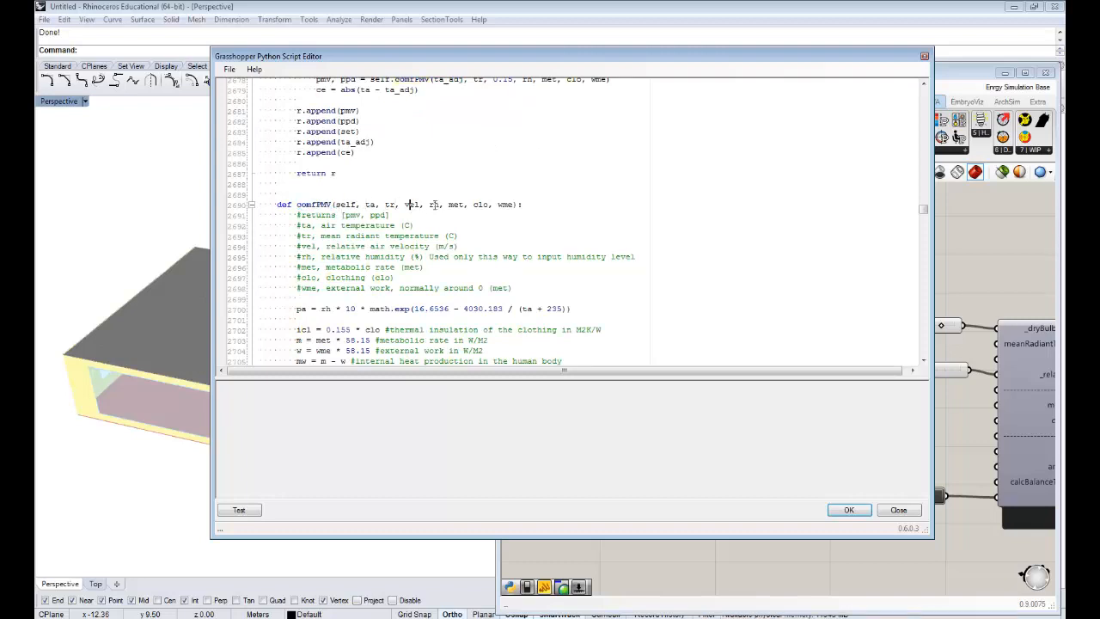
pyautogui.moveTo(495, 55); pyautogui.dragTo(397, 55)
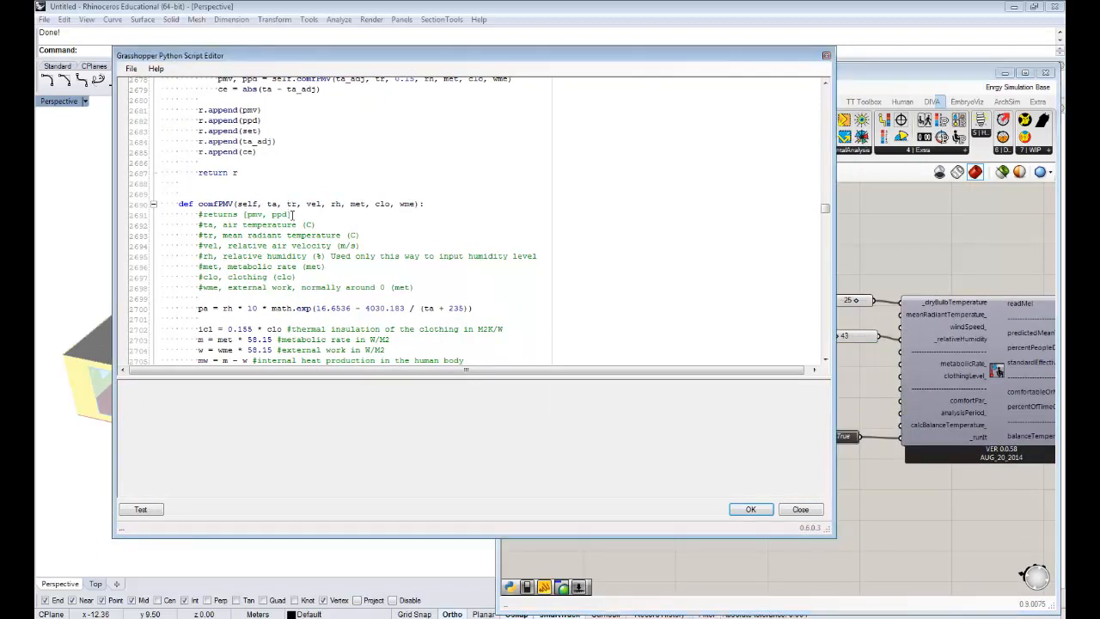
# - Examine the comfPMV function from its input conversions through the skin, sweating, respiration, radiation and convection heat-loss equations
pyautogui.scroll(-3, 293, 211)
pyautogui.scroll(-2, 238, 214)
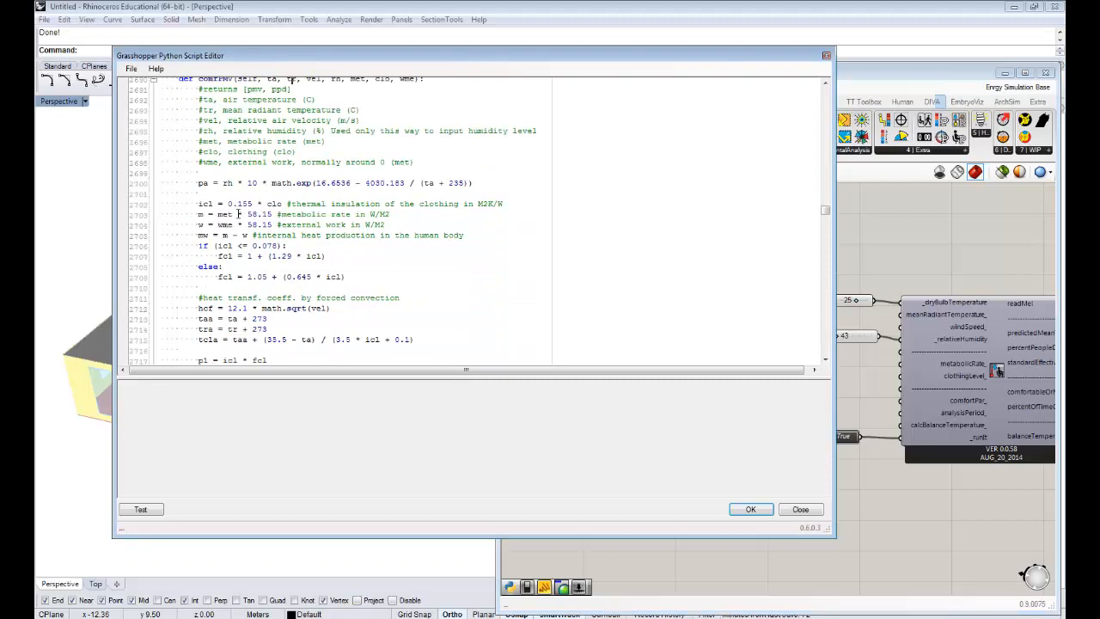
pyautogui.scroll(-7, 255, 198)
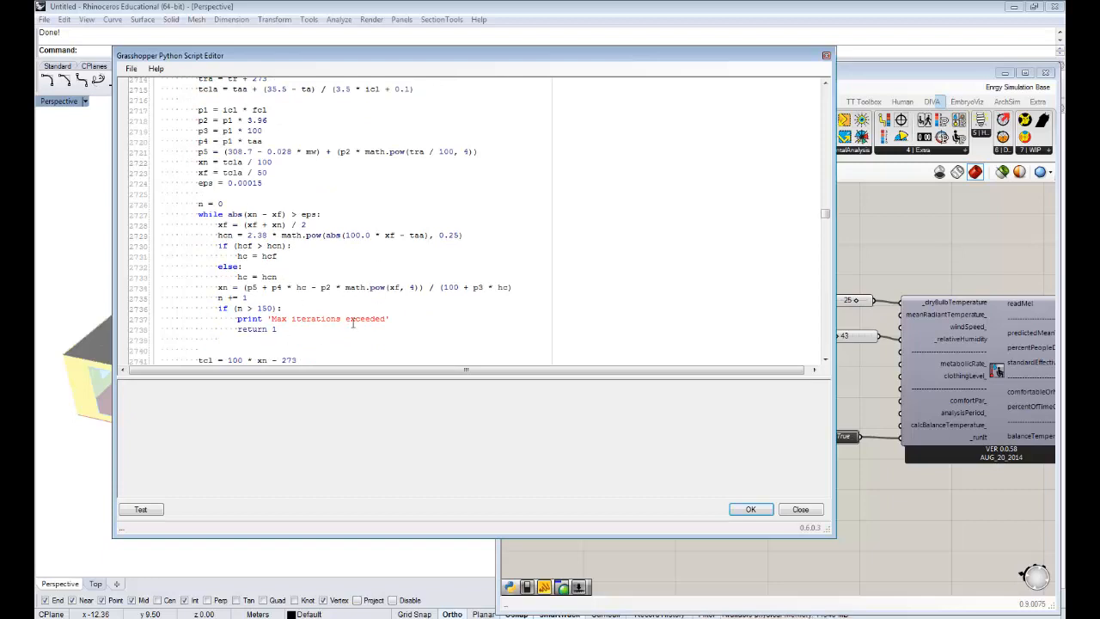
pyautogui.scroll(-4, 345, 309)
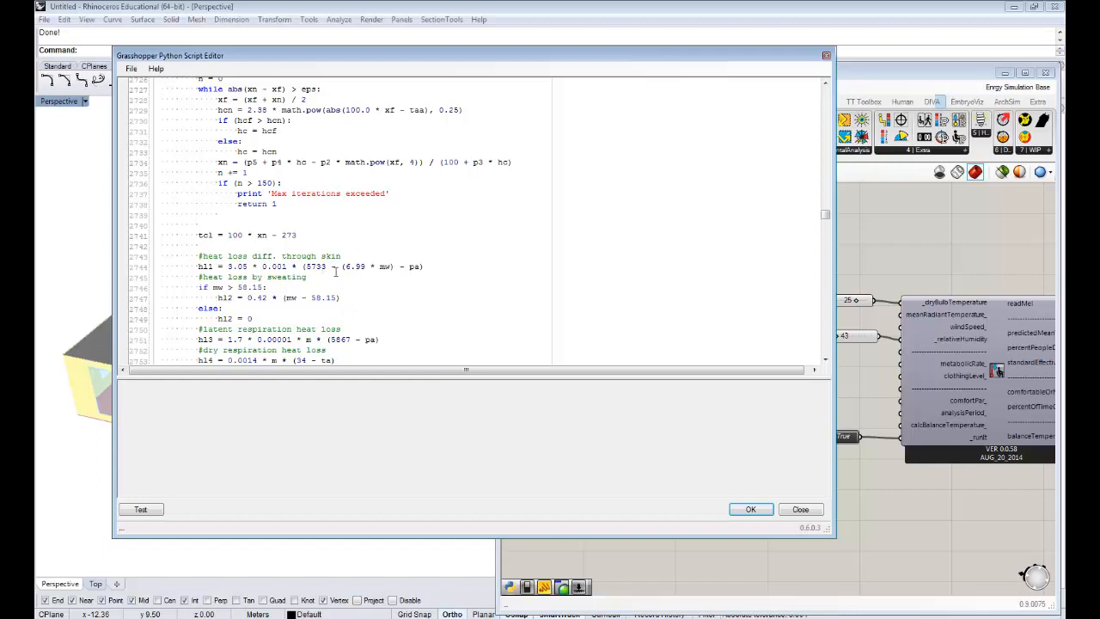
pyautogui.scroll(-1, 338, 272)
pyautogui.click(212, 246)
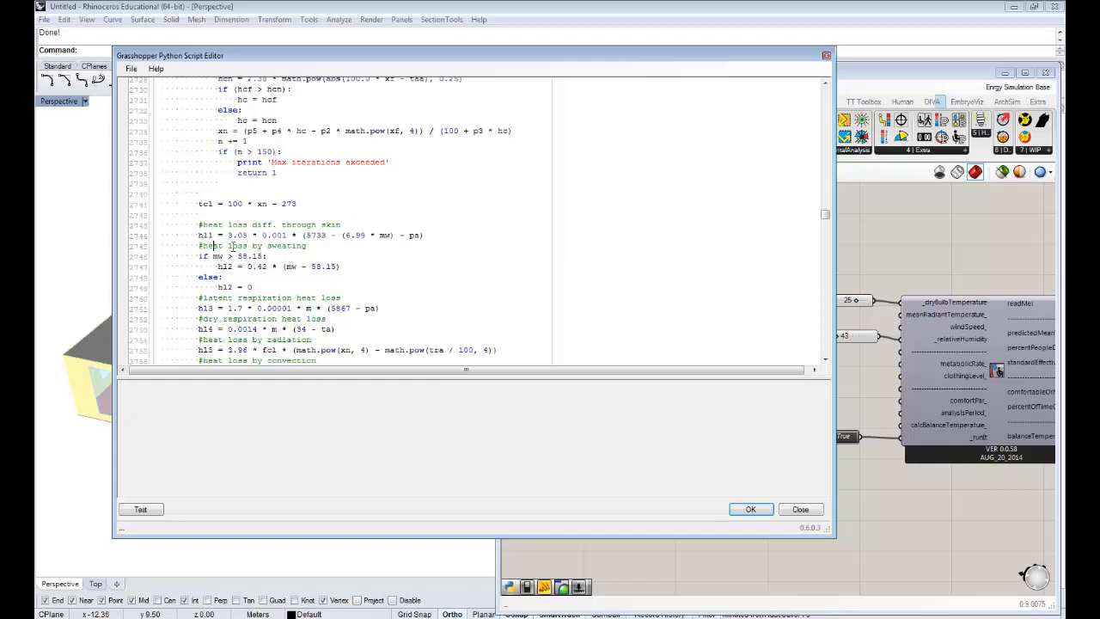
pyautogui.click(292, 247)
pyautogui.scroll(-3, 291, 249)
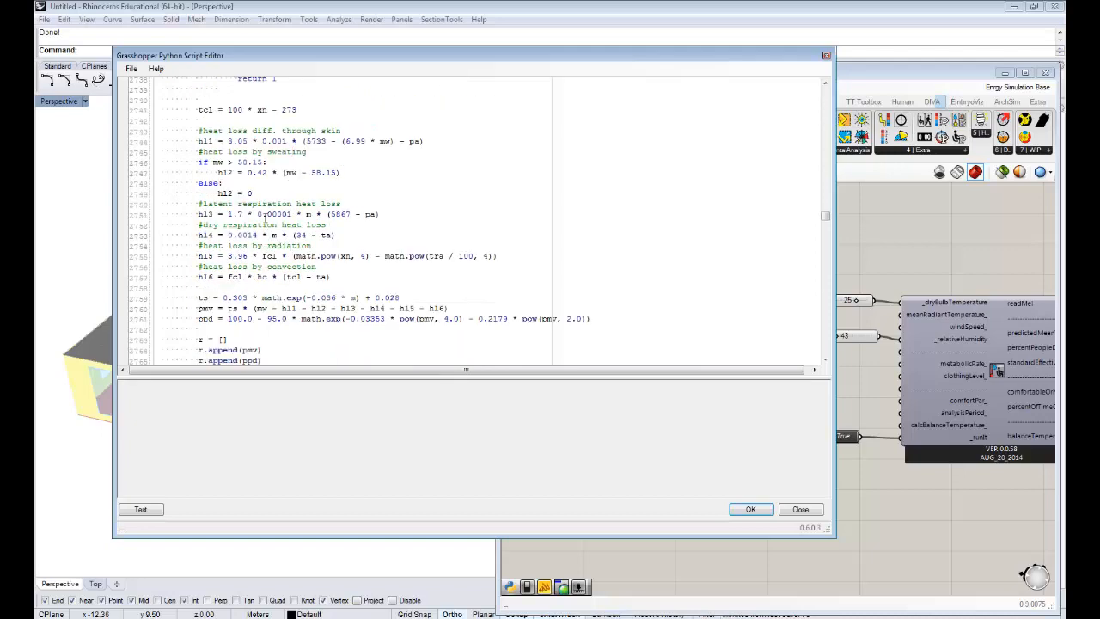
pyautogui.click(264, 232)
pyautogui.scroll(-2, 263, 232)
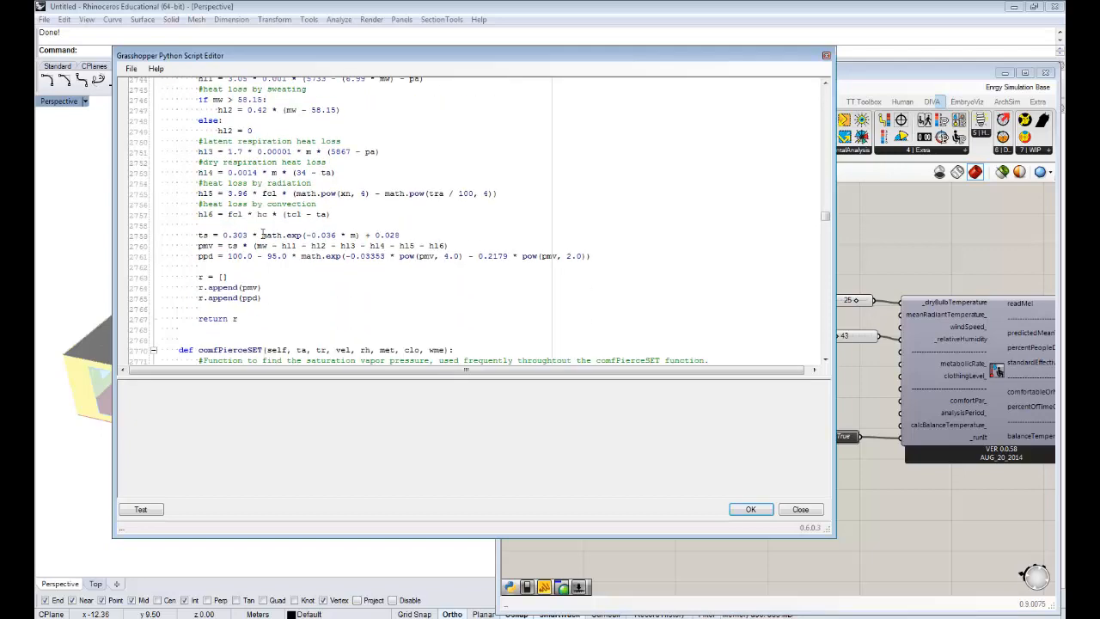
pyautogui.scroll(-6, 263, 235)
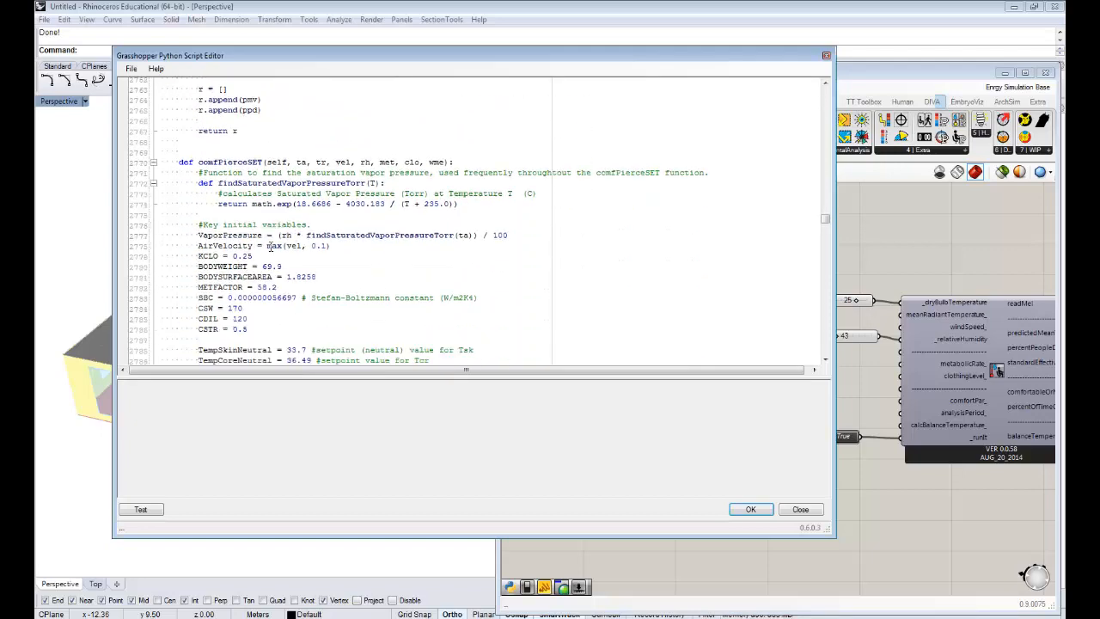
# - Review the PMV and PPD formulas that comfPMV returns, along with the heat-loss terms that feed them
pyautogui.scroll(6, 235, 318)
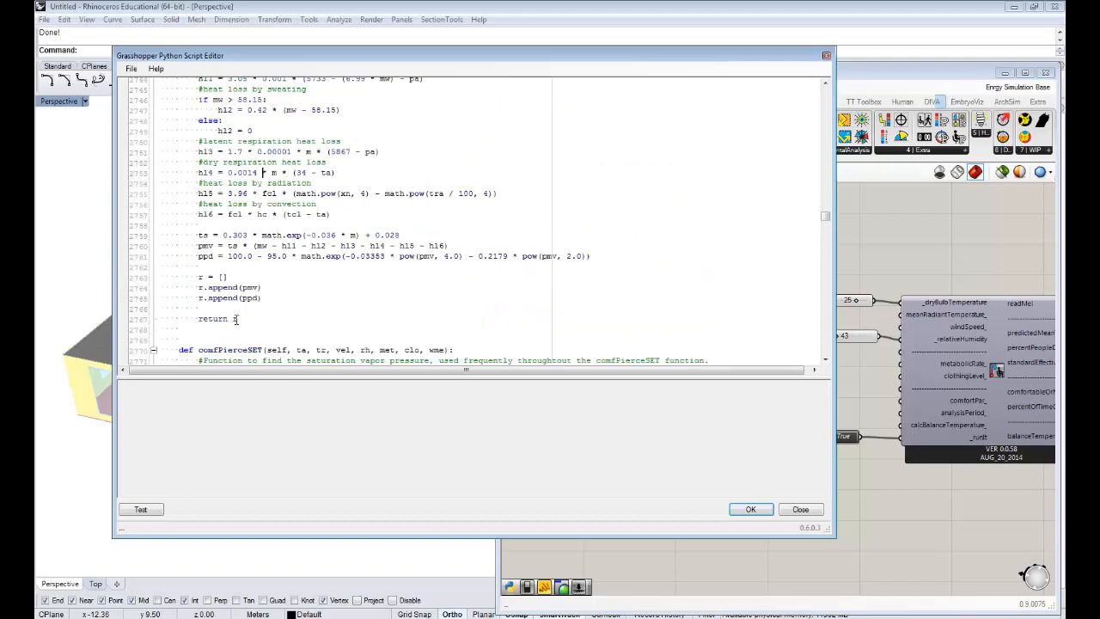
pyautogui.click(244, 287)
pyautogui.scroll(3, 373, 243)
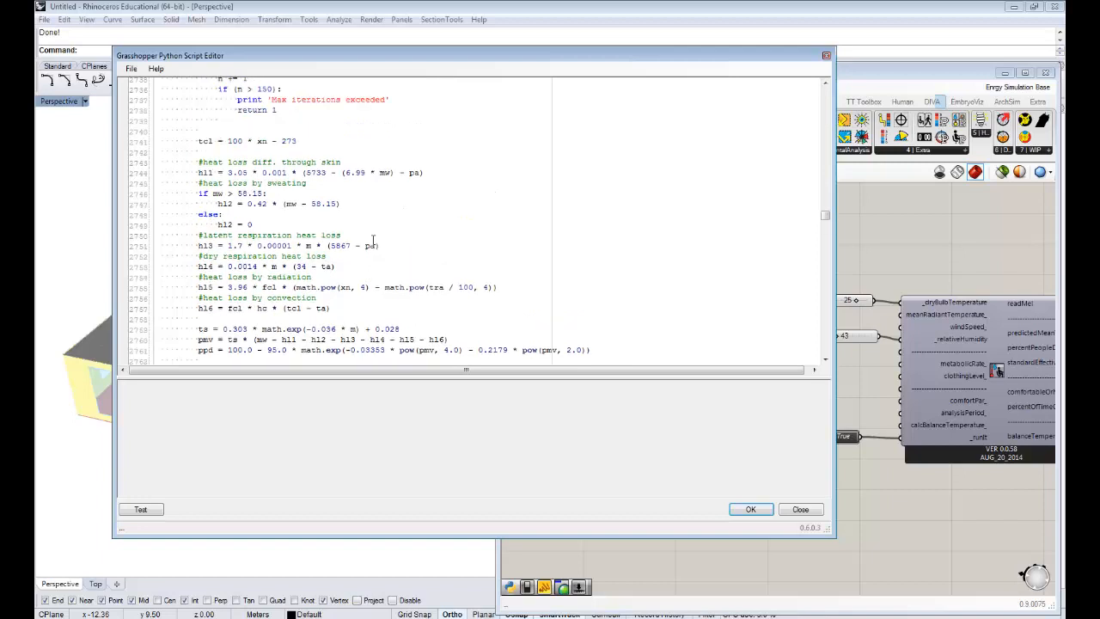
pyautogui.scroll(1, 373, 240)
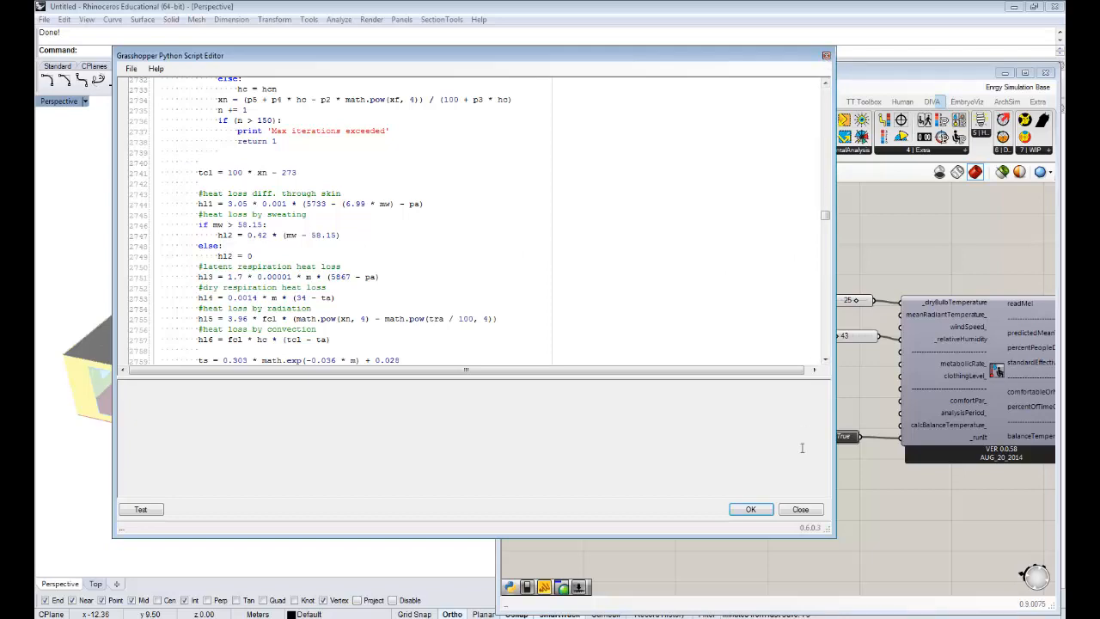
# - Close the Ladybug script editor and inspect the PMV Comfort Calculator's metabolic rate input
pyautogui.click(826, 55)
pyautogui.moveTo(847, 298); pyautogui.dragTo(662, 263, button='right')
pyautogui.moveTo(781, 292); pyautogui.dragTo(680, 281, button='right')
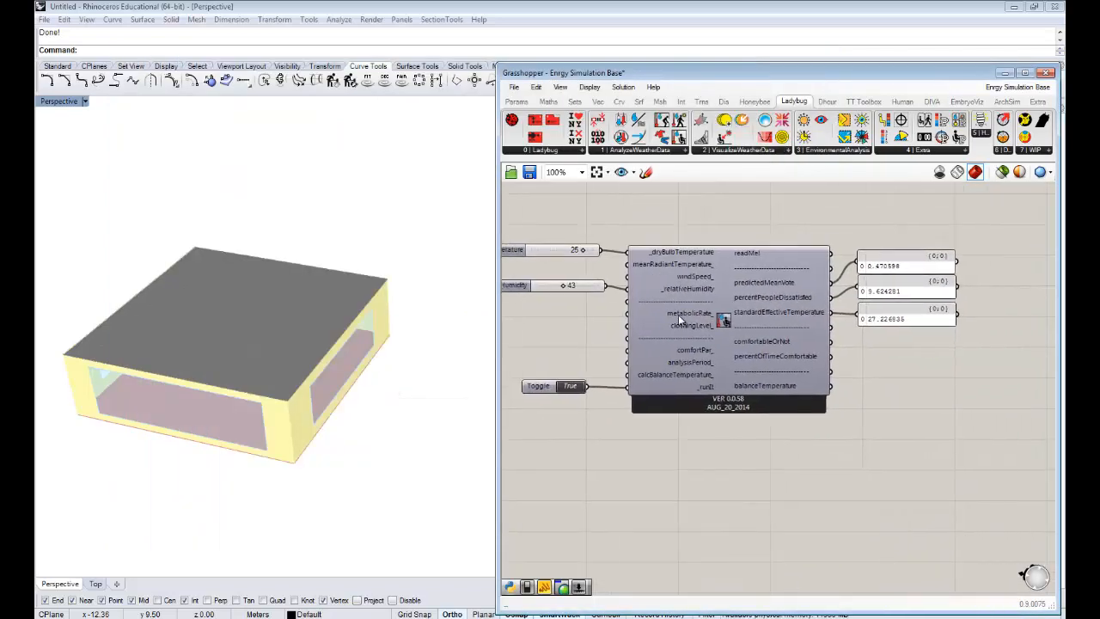
pyautogui.moveTo(684, 316)
pyautogui.moveTo(705, 308); pyautogui.dragTo(813, 273, button='right')
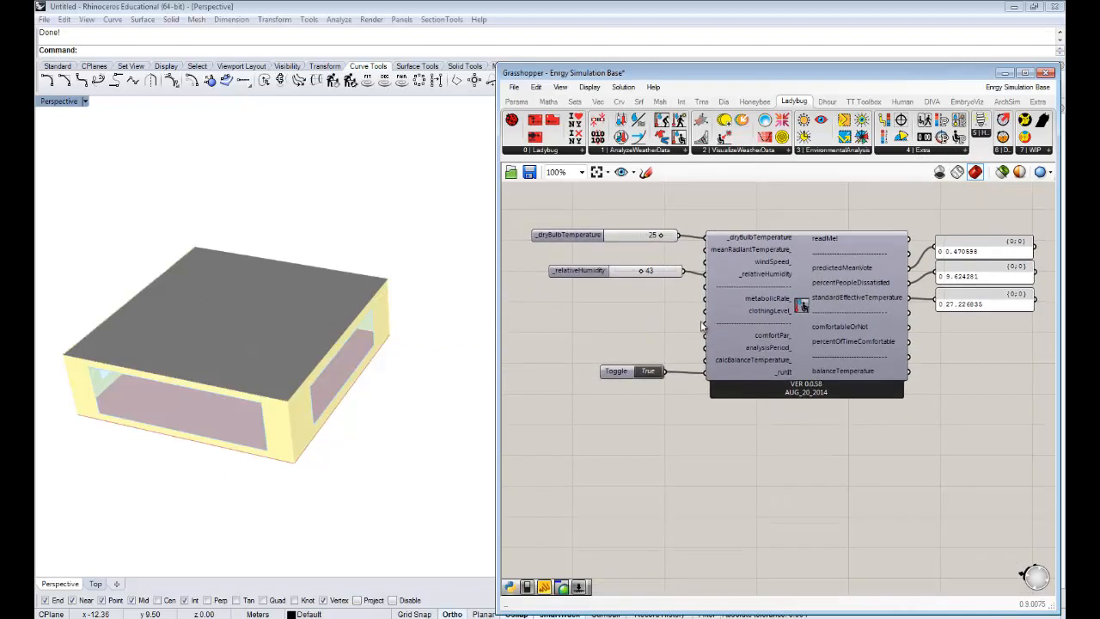
pyautogui.moveTo(813, 313); pyautogui.dragTo(790, 302, button='right')
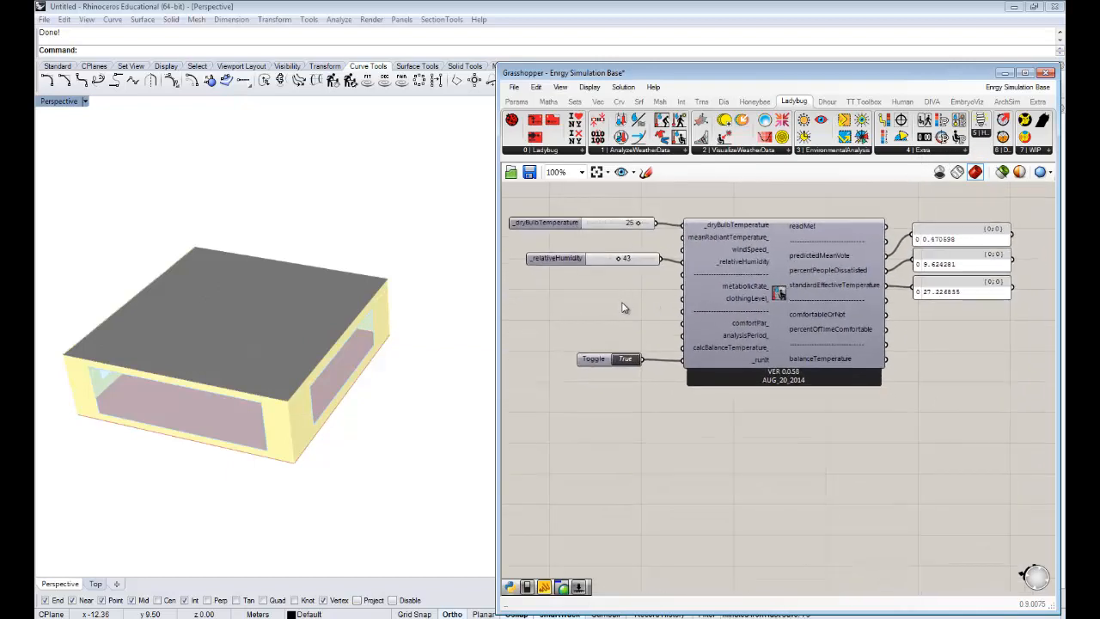
# - Set the dry bulb temperature slider to 15 and check the predicted mean vote panel
pyautogui.doubleClick(625, 308)
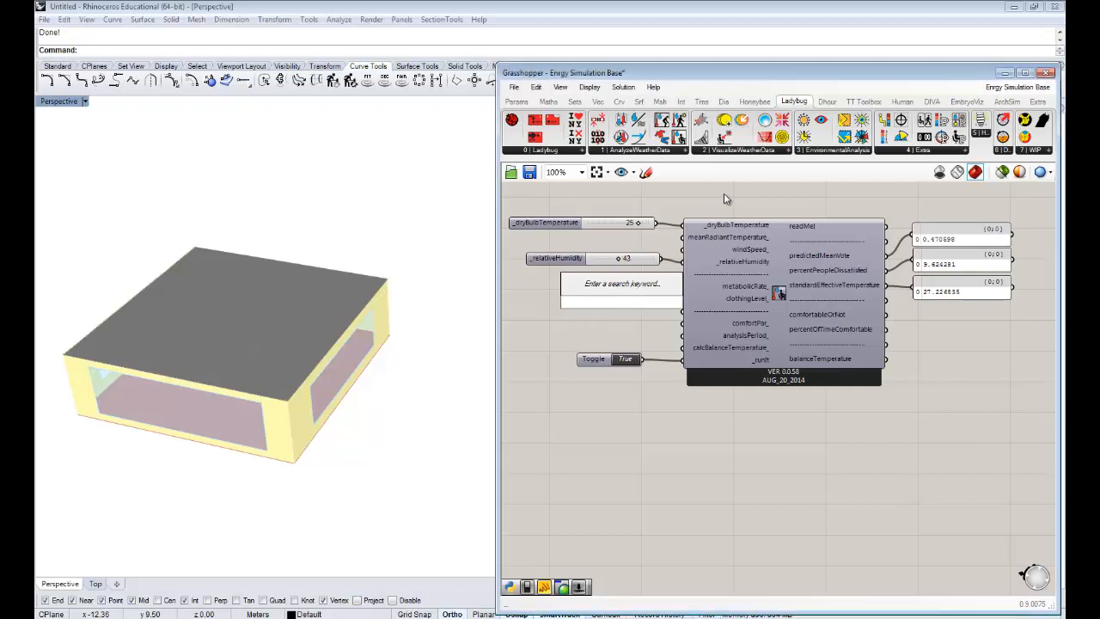
pyautogui.moveTo(909, 239); pyautogui.dragTo(904, 242, button='right')
pyautogui.moveTo(634, 229); pyautogui.dragTo(615, 234)
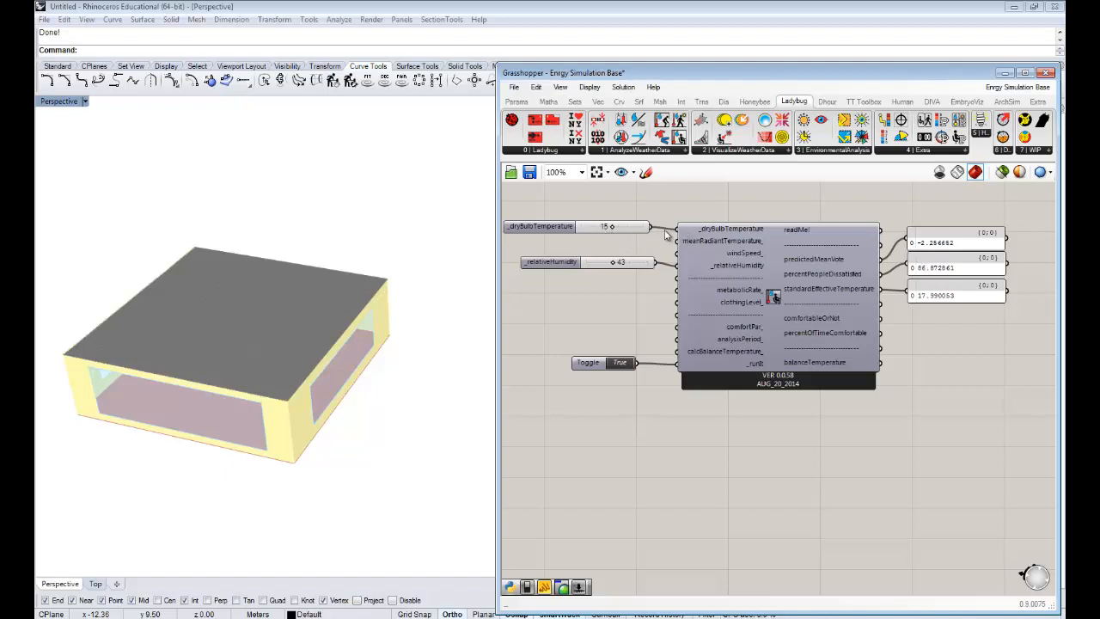
pyautogui.moveTo(960, 249)
pyautogui.mouseDown()
pyautogui.moveTo(960, 238)
pyautogui.moveTo(961, 249)
pyautogui.mouseUp()
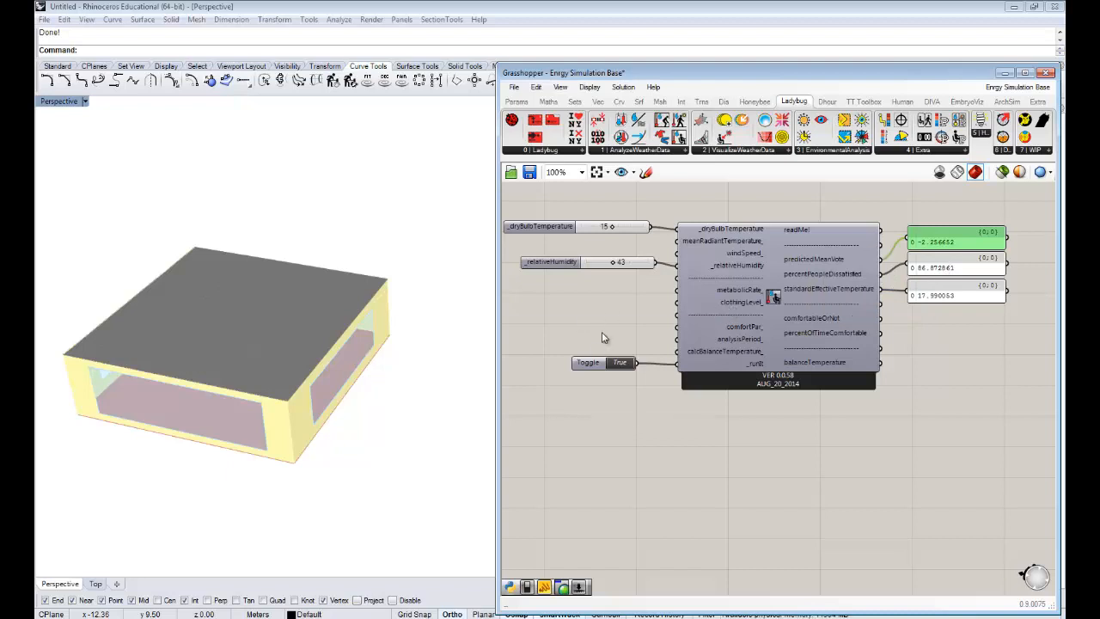
# - Add a number slider ranging from 0.4 to 2.0 between the relative humidity slider and the toggle
pyautogui.doubleClick(595, 311)
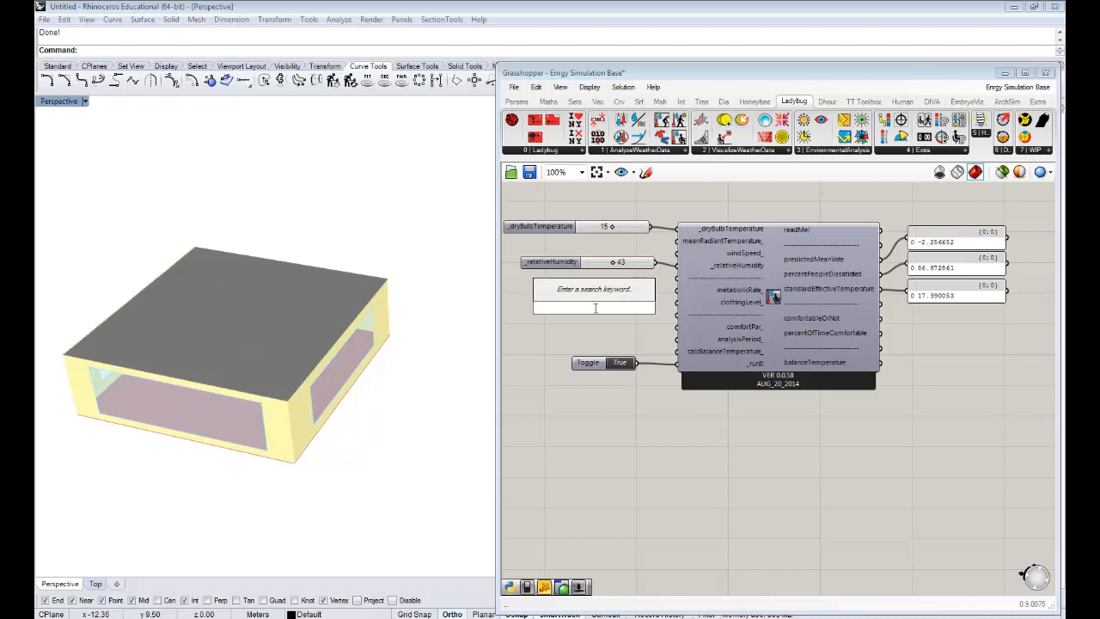
pyautogui.write('.')
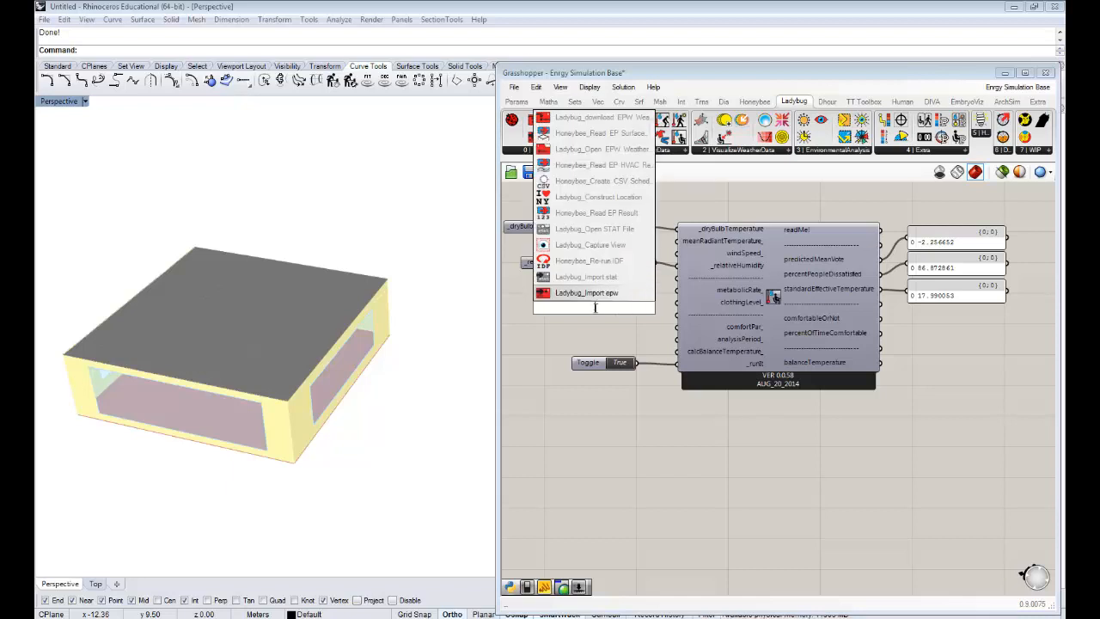
pyautogui.write('2')
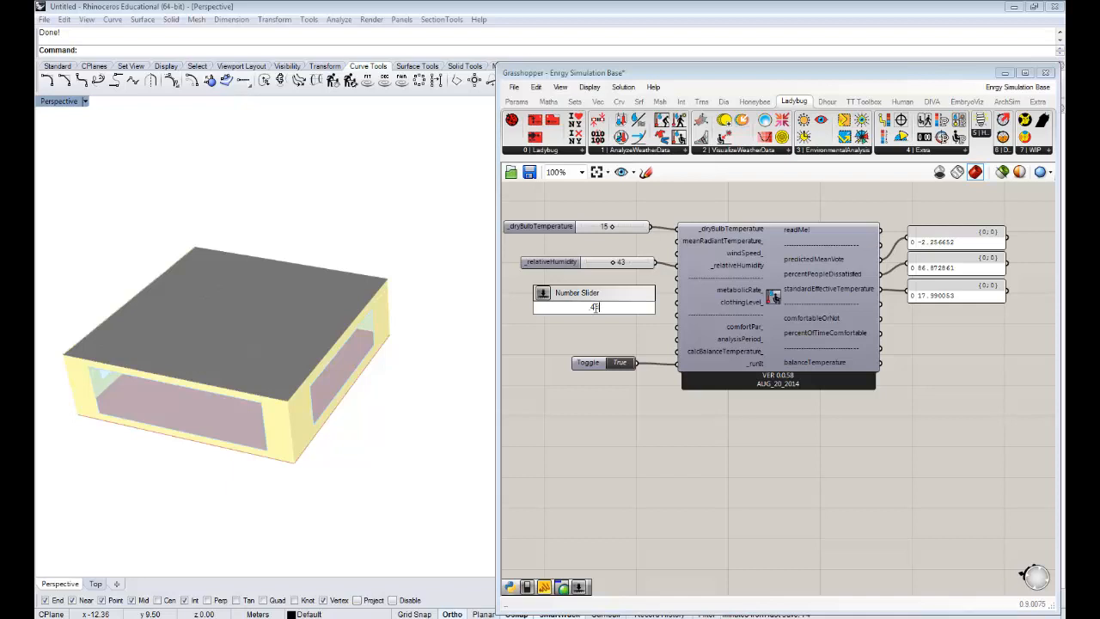
pyautogui.write('2')
pyautogui.press('Return')
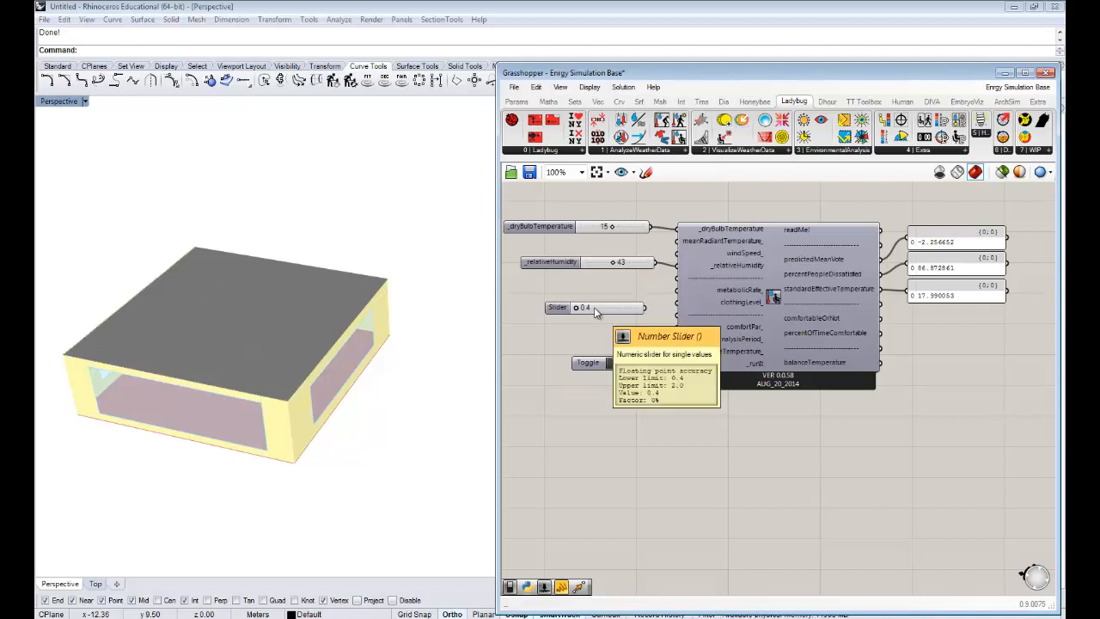
# - Connect the new slider to the calculator's clothingLevel input and set it to 2.0
pyautogui.moveTo(586, 314); pyautogui.dragTo(578, 314)
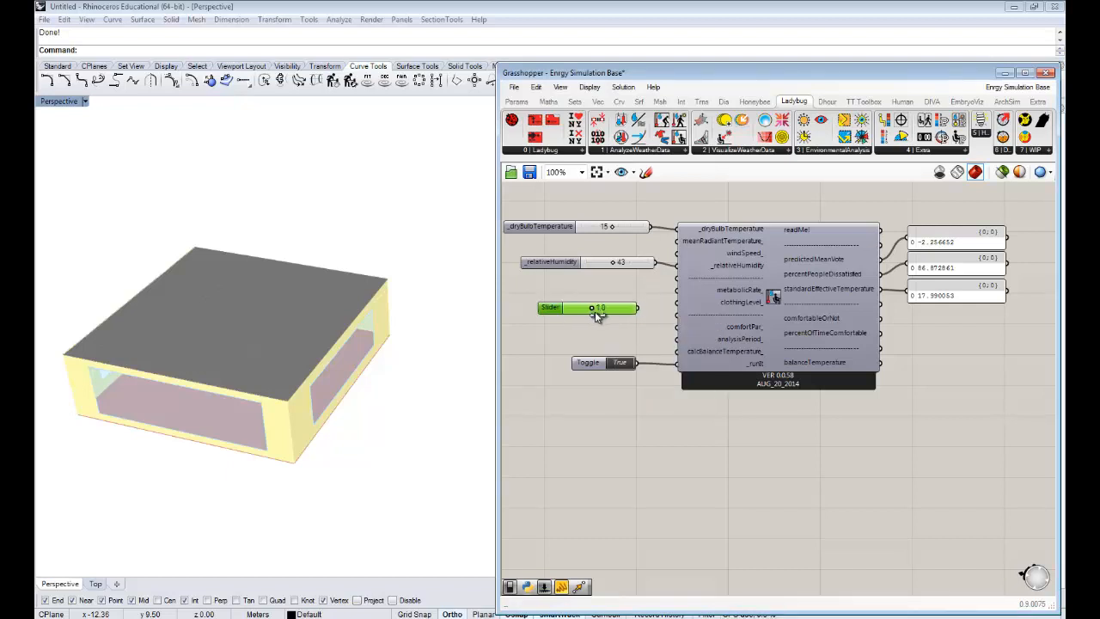
pyautogui.moveTo(680, 313); pyautogui.dragTo(659, 309, button='right')
pyautogui.moveTo(619, 304)
pyautogui.mouseDown()
pyautogui.moveTo(659, 298)
pyautogui.moveTo(582, 301)
pyautogui.moveTo(621, 312)
pyautogui.mouseUp()
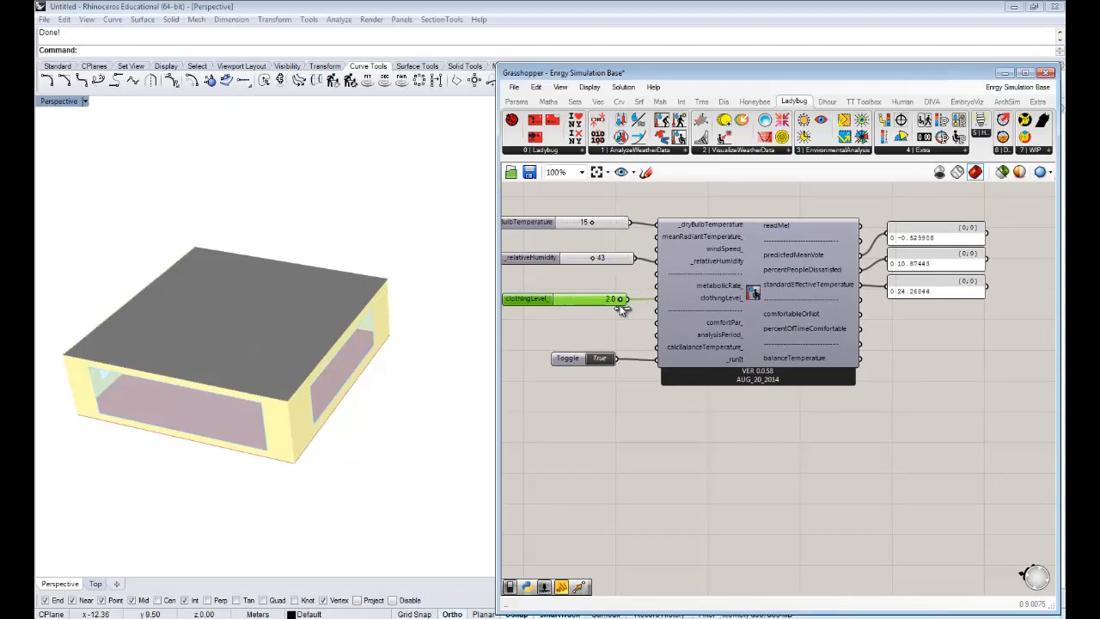
pyautogui.moveTo(940, 323); pyautogui.dragTo(944, 326, button='right')
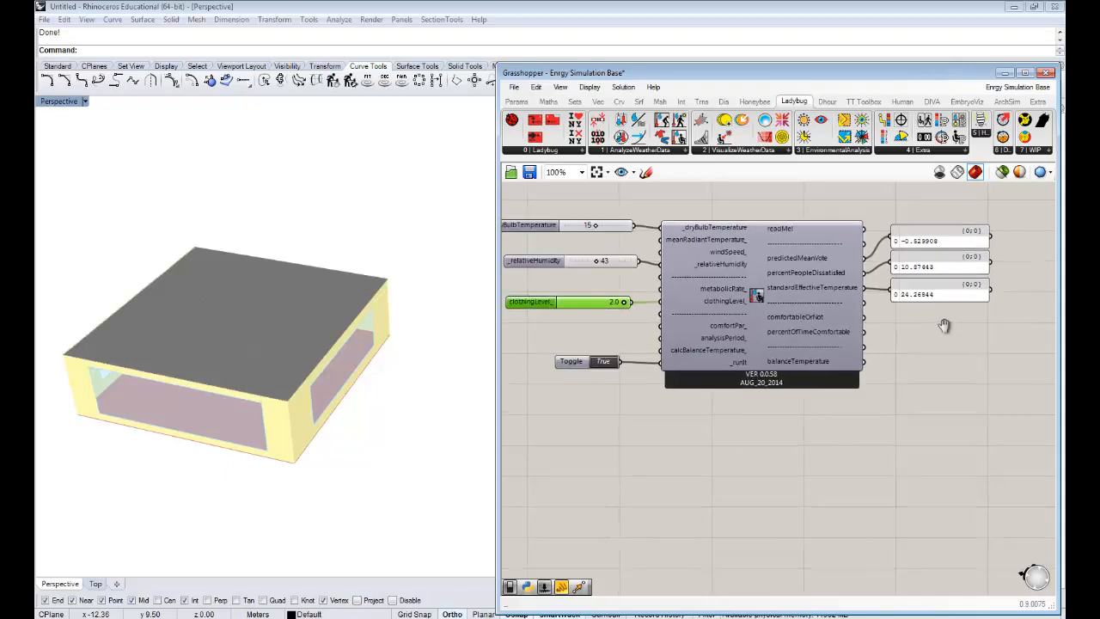
pyautogui.click(628, 321)
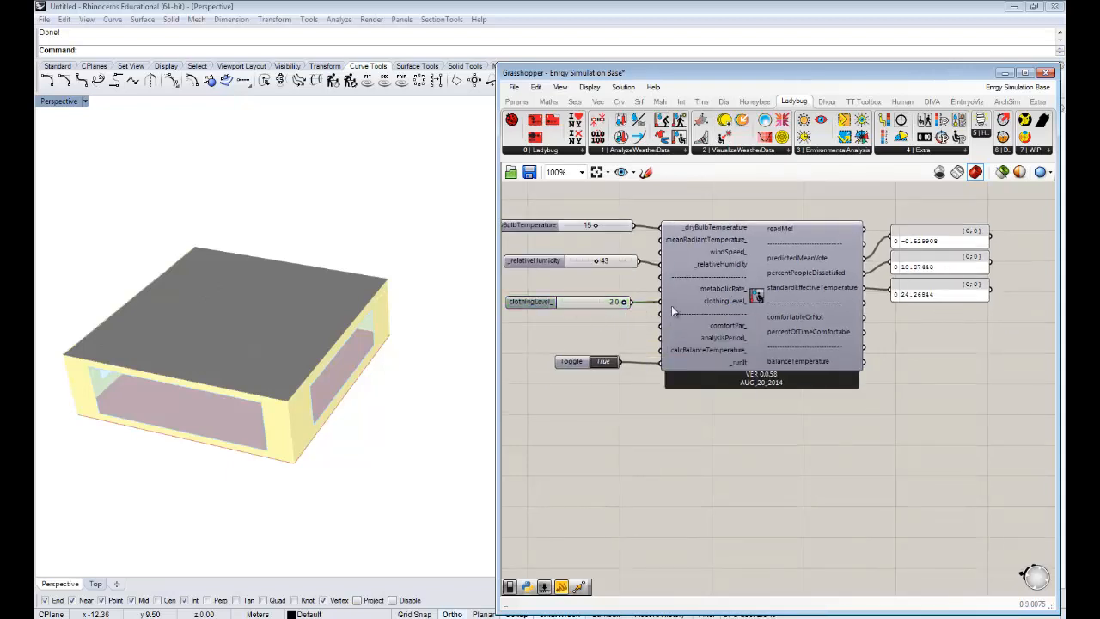
# - Examine the predicted mean vote, percent people dissatisfied and standard effective temperature panels for the raised clothing level
pyautogui.scroll(3, 945, 280)
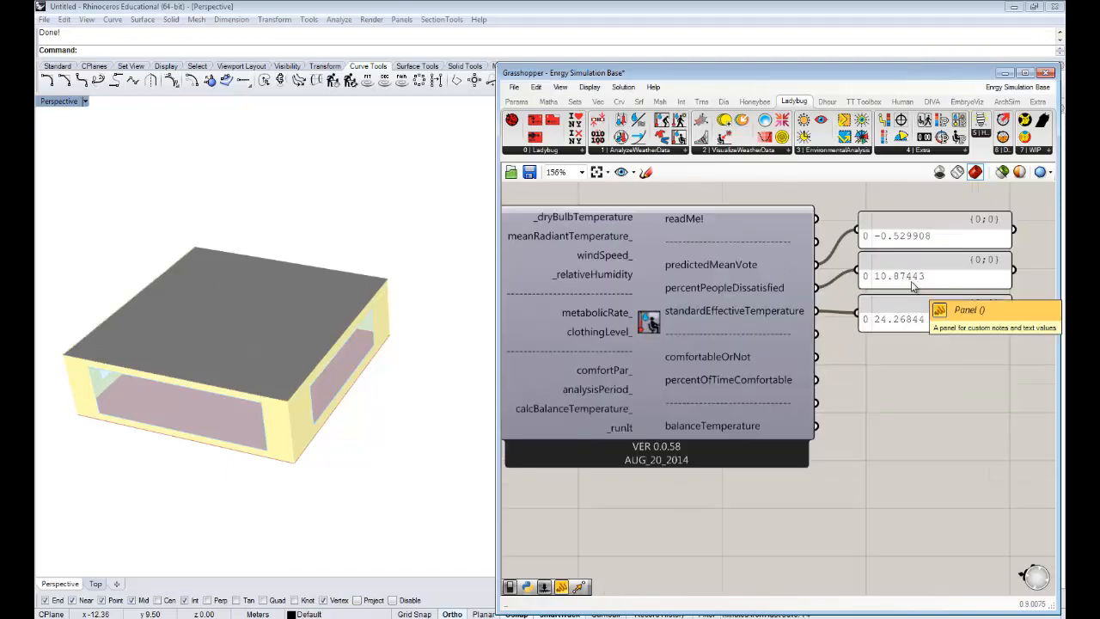
pyautogui.scroll(-3, 913, 286)
pyautogui.click(913, 251)
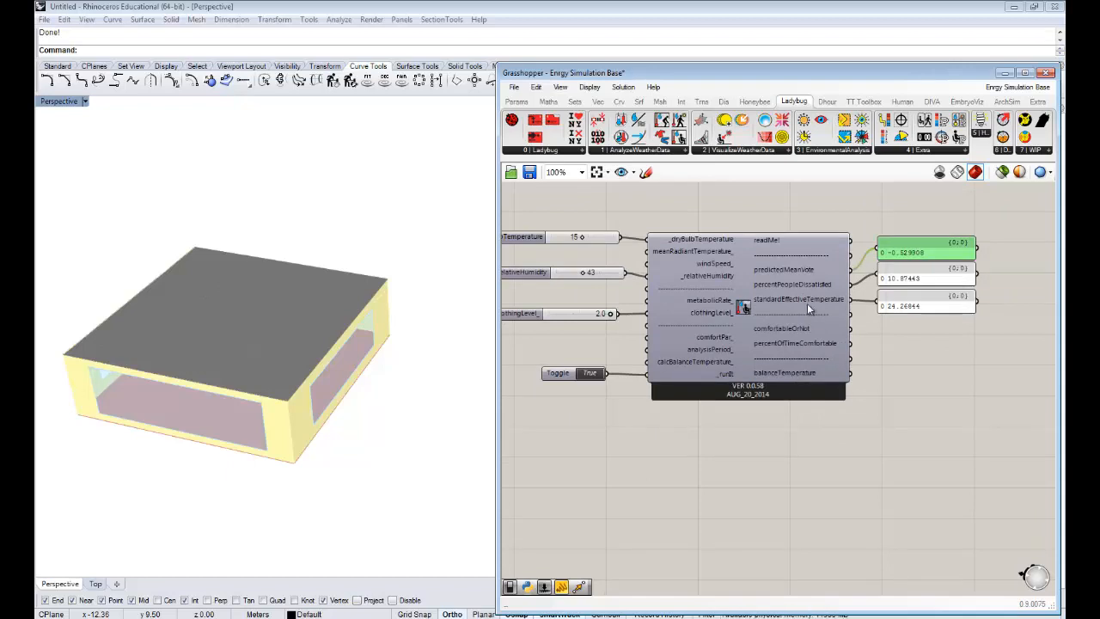
pyautogui.moveTo(679, 345); pyautogui.dragTo(692, 346, button='right')
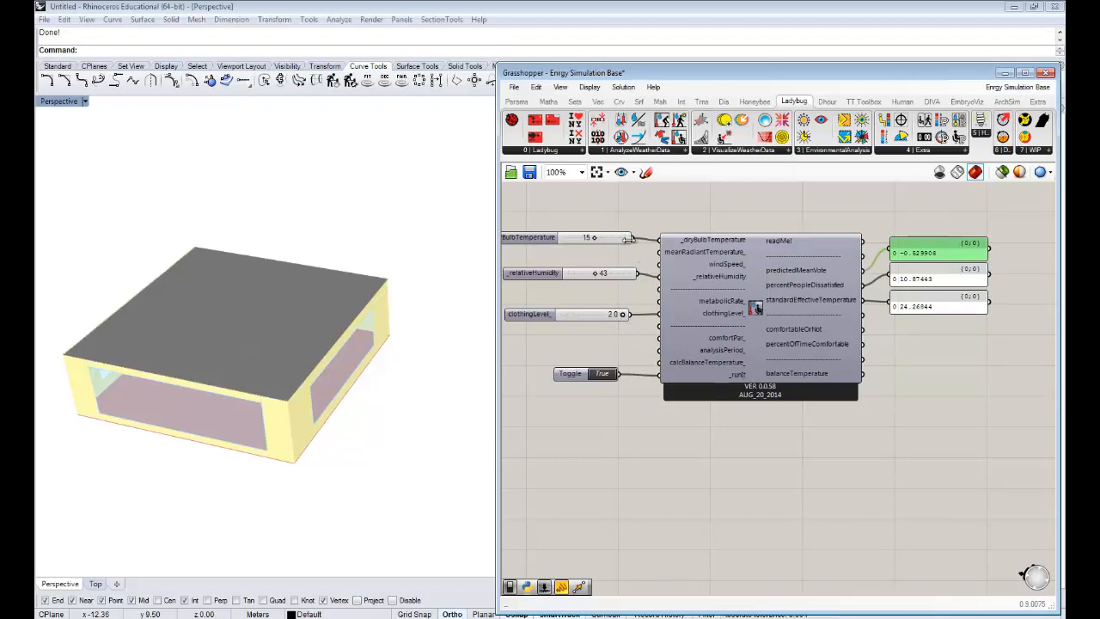
# - Realign the dry bulb temperature and relative humidity sliders and lower the clothing level slider to make room between the inputs
pyautogui.moveTo(629, 325); pyautogui.dragTo(654, 315, button='right')
pyautogui.click(554, 232)
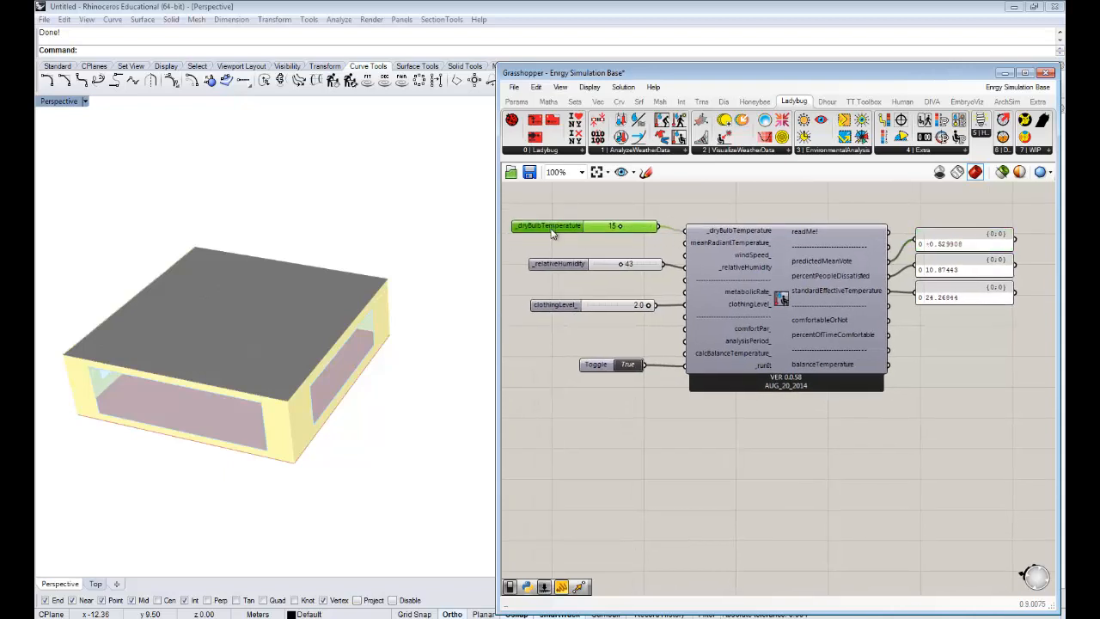
pyautogui.click(564, 266)
pyautogui.moveTo(563, 264); pyautogui.dragTo(559, 266)
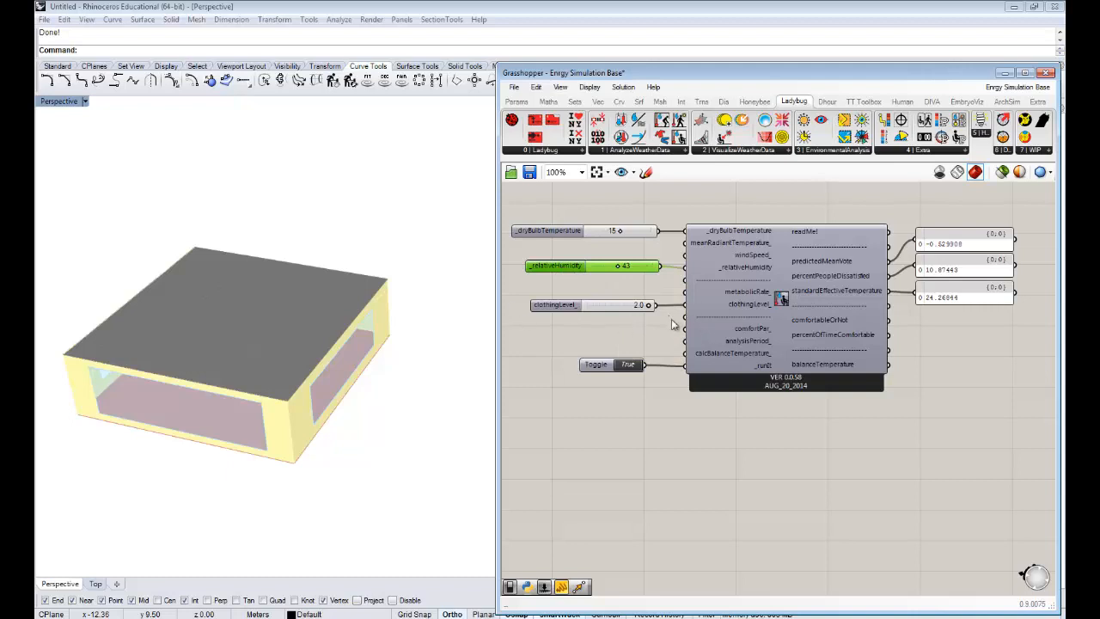
pyautogui.moveTo(672, 319); pyautogui.dragTo(694, 319, button='right')
pyautogui.moveTo(588, 307); pyautogui.dragTo(584, 319)
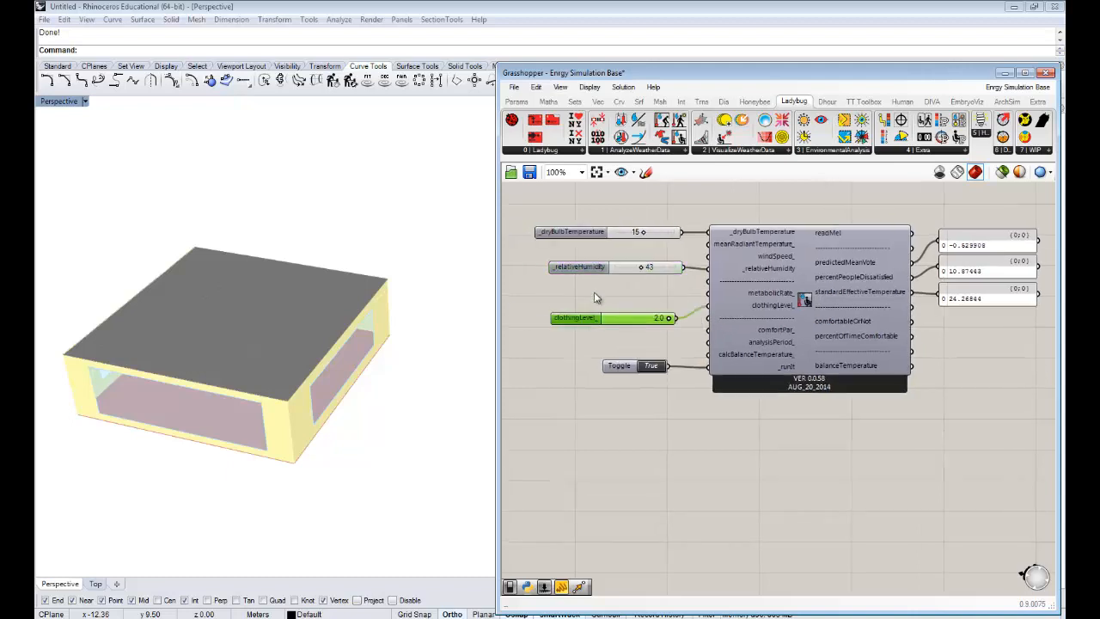
pyautogui.click(593, 294)
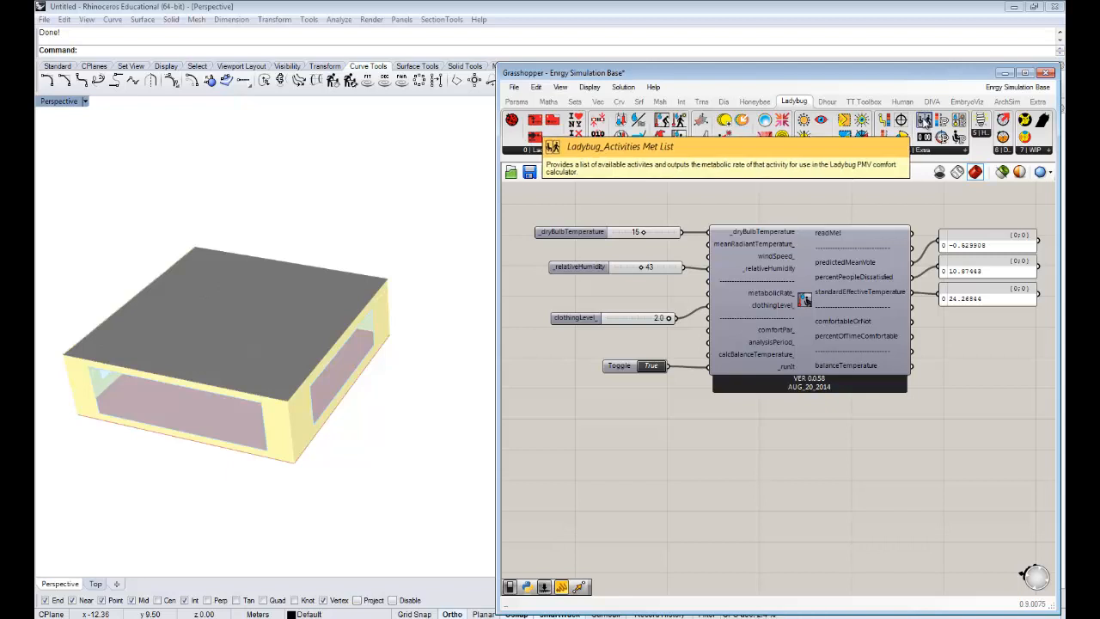
# - Add a Ladybug Activities Met List between the humidity and clothing level sliders and review its available activities
pyautogui.moveTo(924, 121); pyautogui.dragTo(569, 295)
pyautogui.click(550, 298)
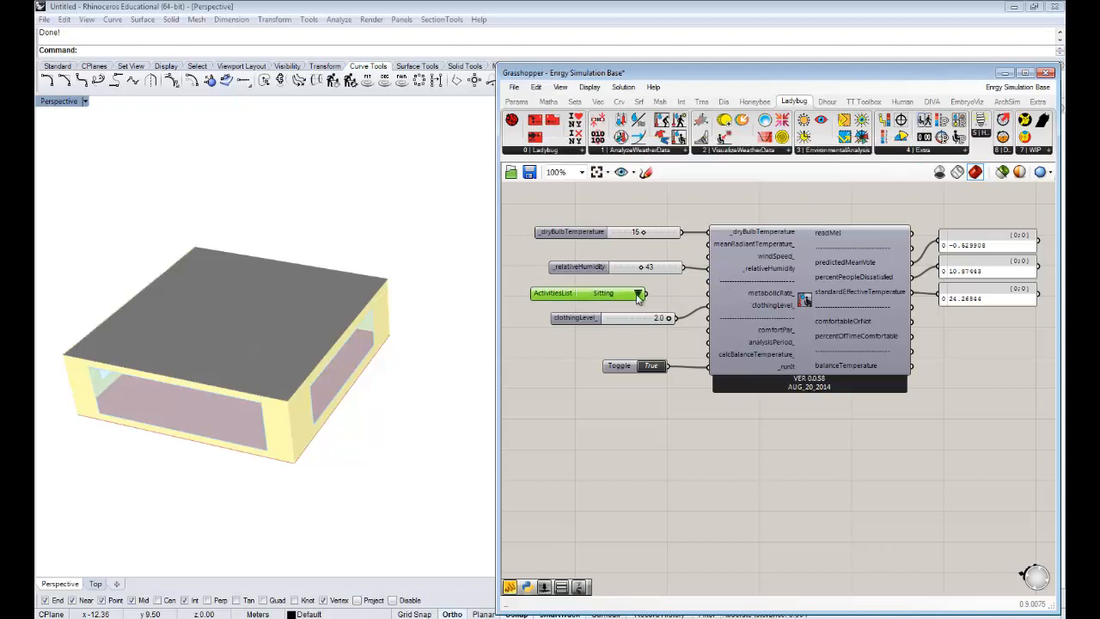
pyautogui.moveTo(659, 293); pyautogui.dragTo(682, 289, button='right')
pyautogui.click(662, 293)
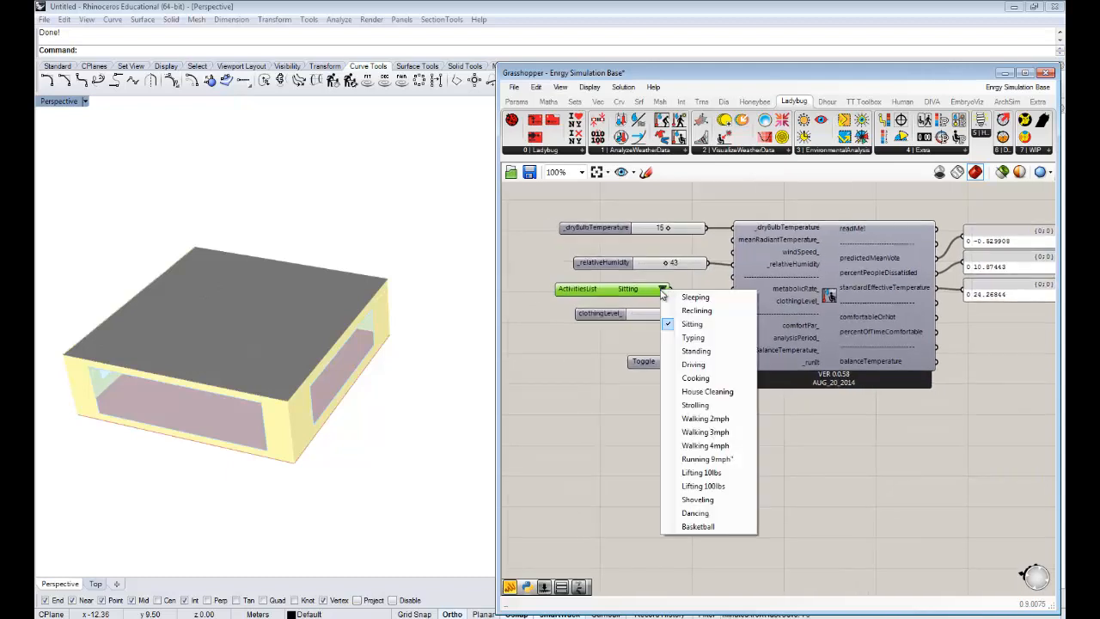
pyautogui.click(569, 300)
# - Connect the activities list to the calculator's metabolicRate input and tidy its position beside the sliders
pyautogui.moveTo(787, 290); pyautogui.dragTo(745, 281, button='right')
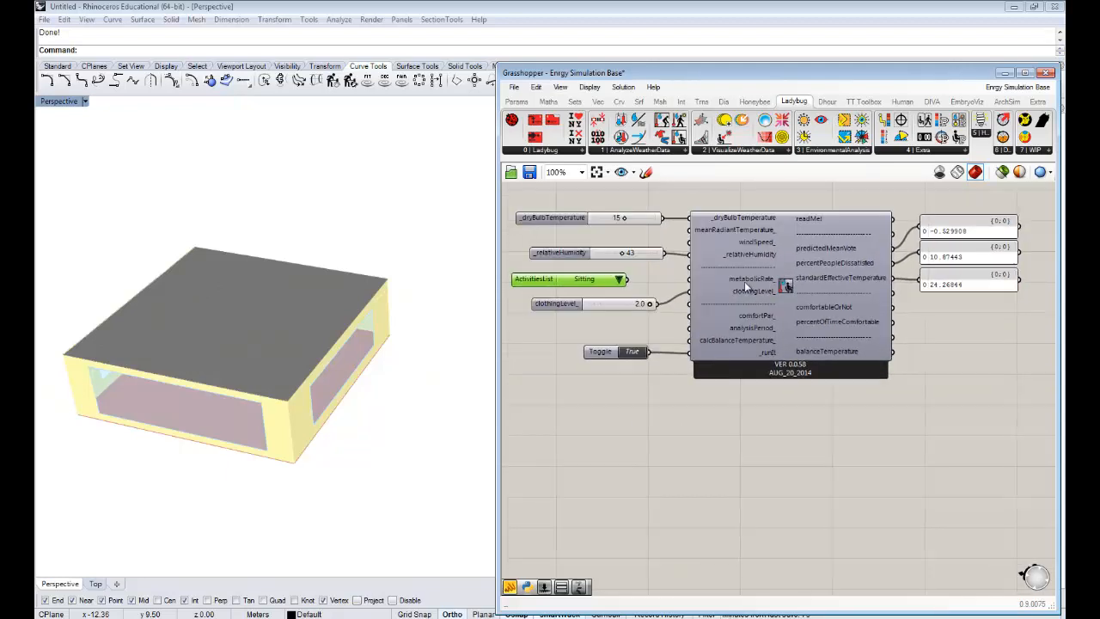
pyautogui.moveTo(642, 284); pyautogui.dragTo(693, 284)
pyautogui.moveTo(725, 332)
pyautogui.mouseDown(button='right')
pyautogui.moveTo(780, 342)
pyautogui.moveTo(743, 329)
pyautogui.mouseUp(button='right')
pyautogui.moveTo(563, 279); pyautogui.dragTo(573, 280)
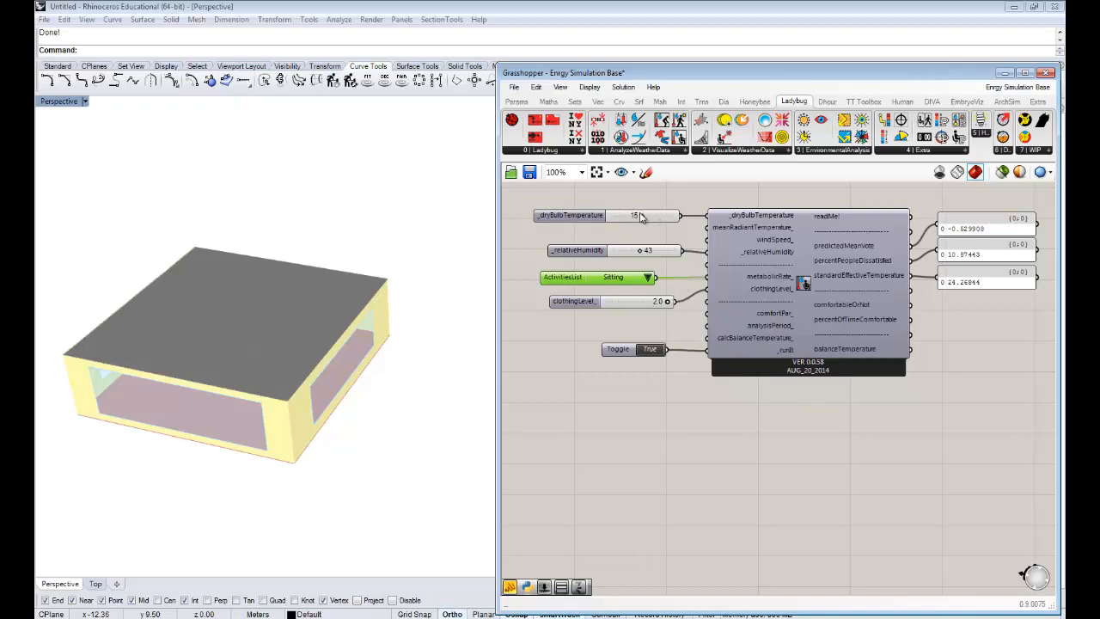
# - Set the dry bulb temperature to 5 and the clothing level to 0.8, and check the predicted mean vote panel
pyautogui.moveTo(642, 215); pyautogui.dragTo(624, 221)
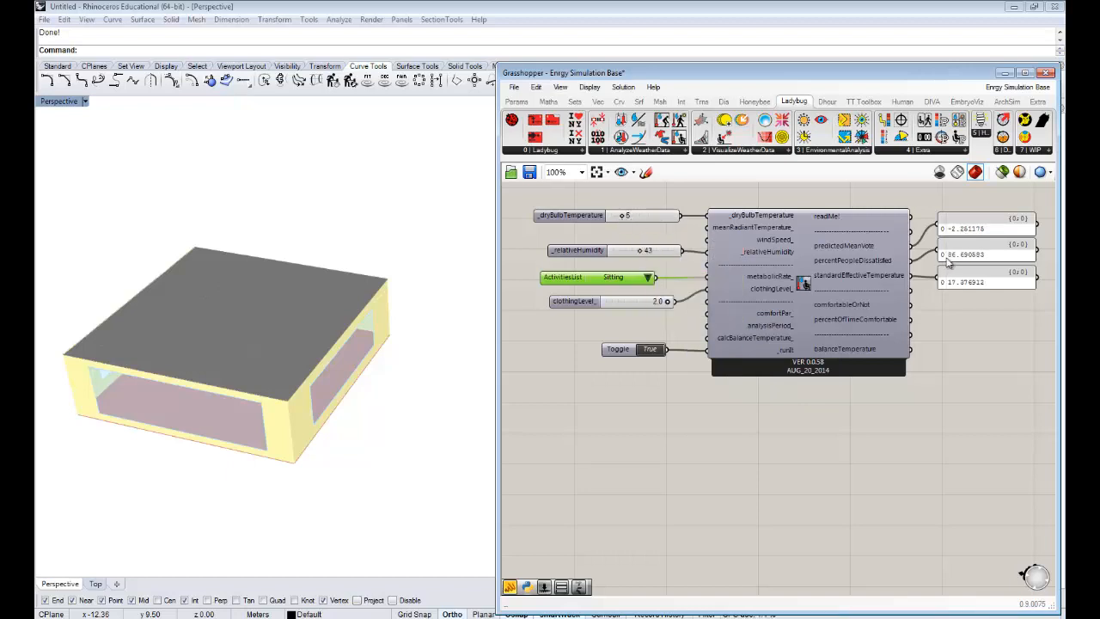
pyautogui.click(636, 306)
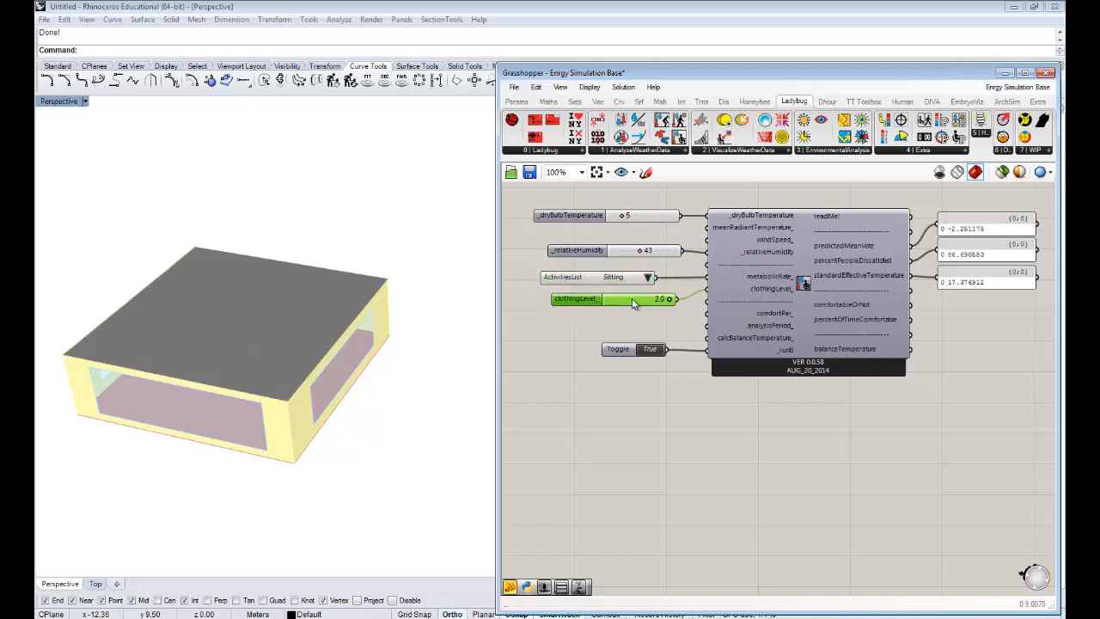
pyautogui.moveTo(666, 303); pyautogui.dragTo(624, 305)
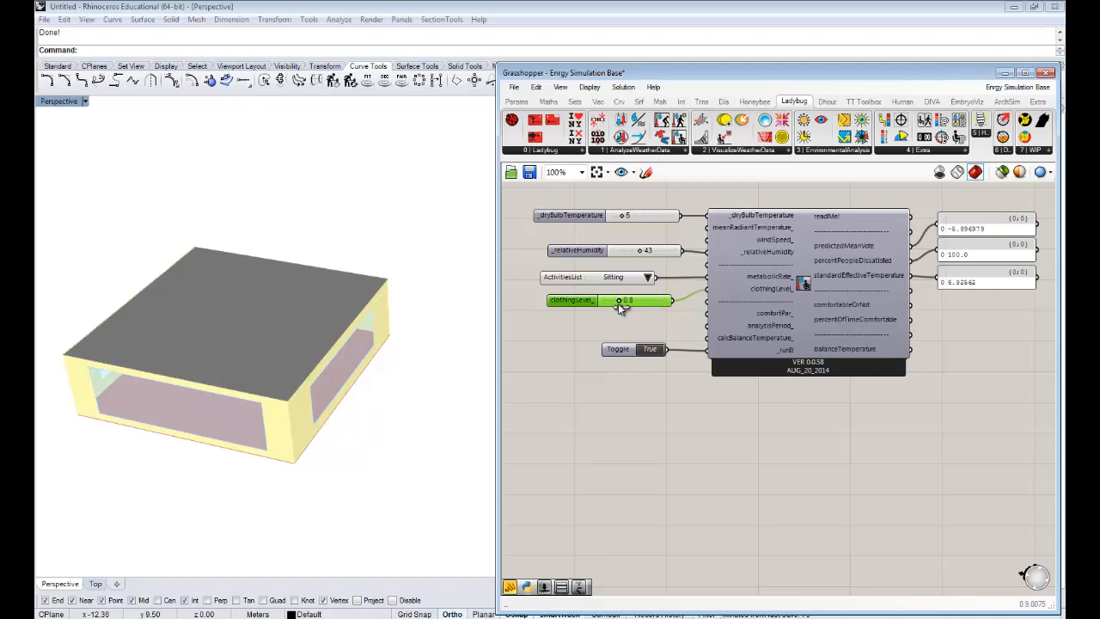
pyautogui.moveTo(786, 307); pyautogui.dragTo(776, 311, button='right')
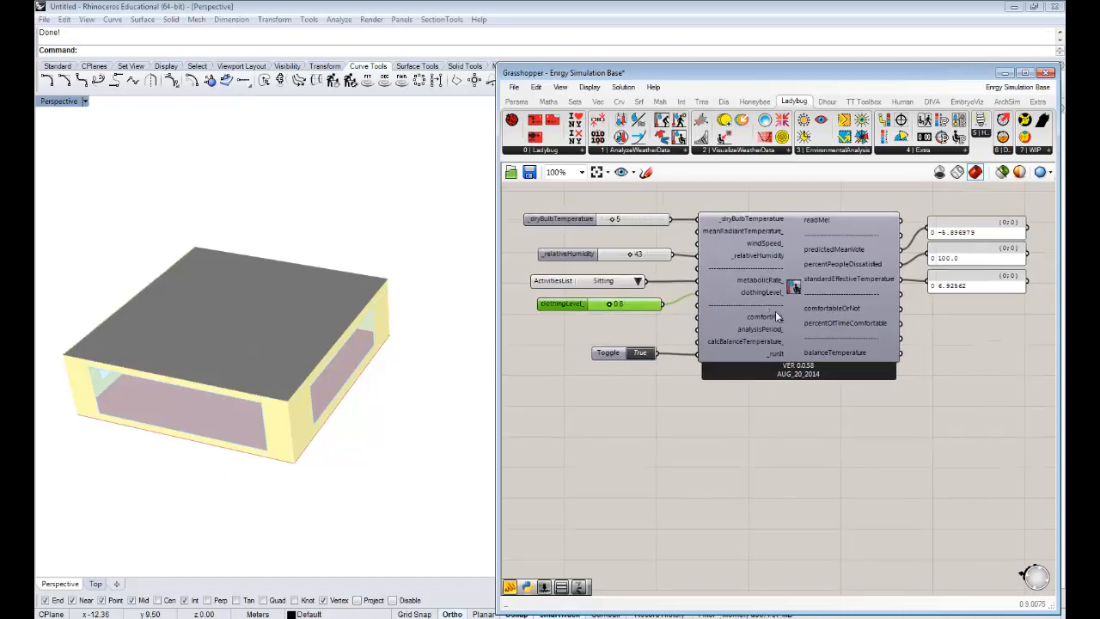
pyautogui.moveTo(943, 236); pyautogui.dragTo(938, 231)
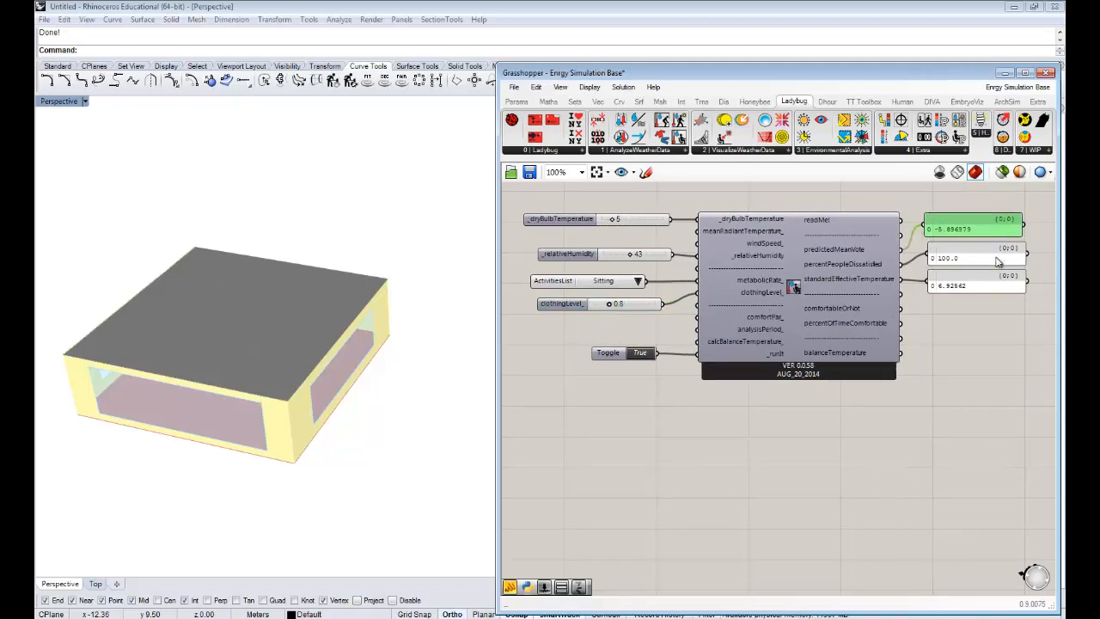
# - Try the Standing and Strolling activities to compare their effect on the comfort outputs
pyautogui.click(638, 282)
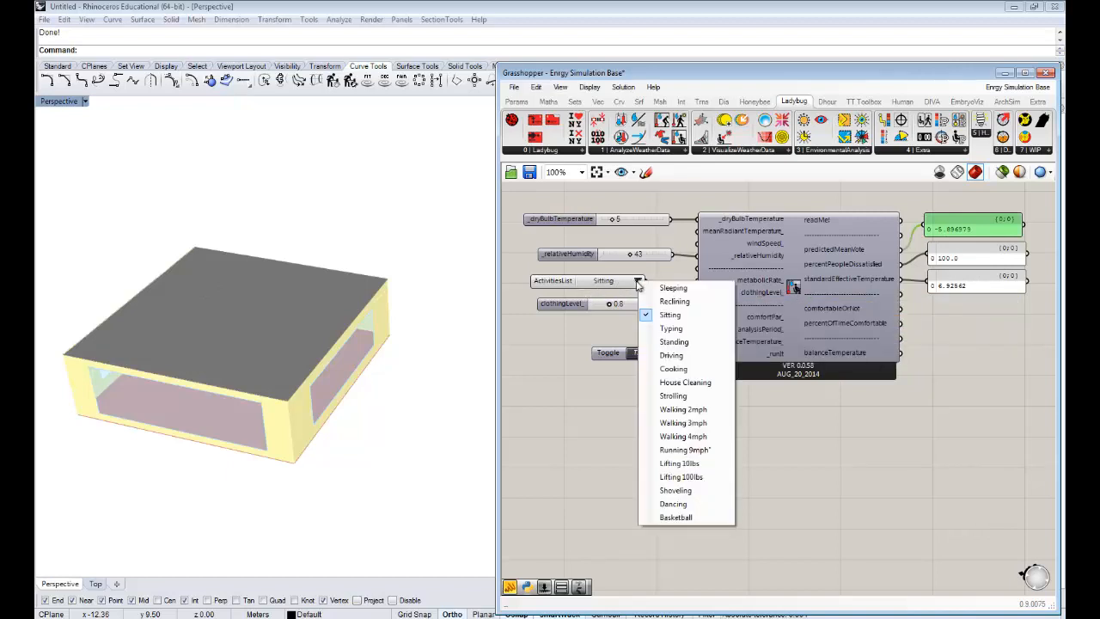
pyautogui.click(698, 343)
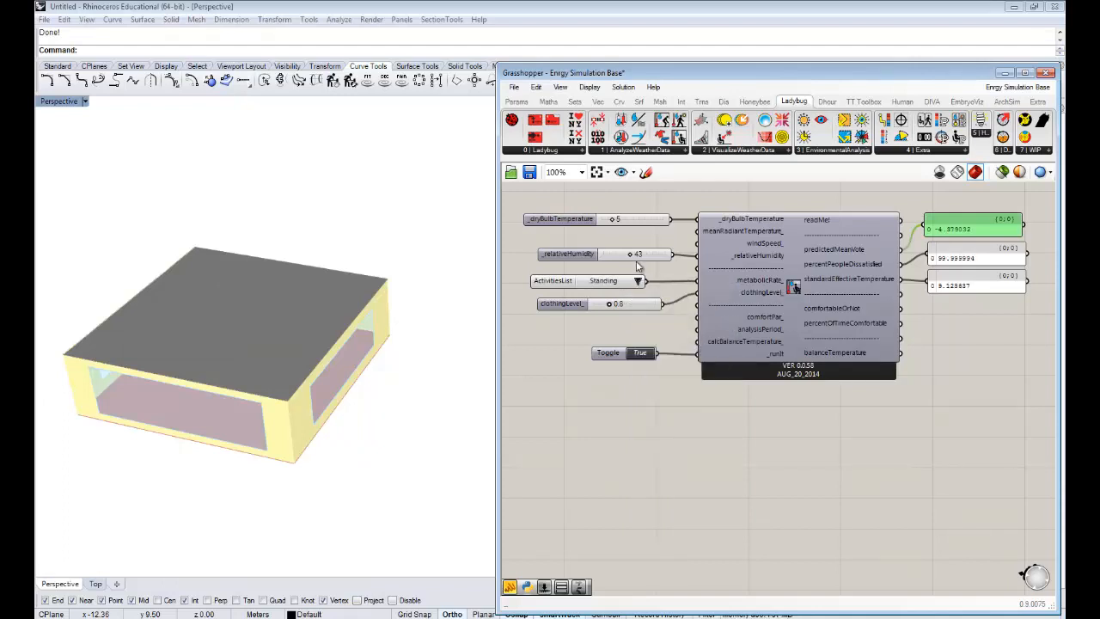
pyautogui.click(639, 282)
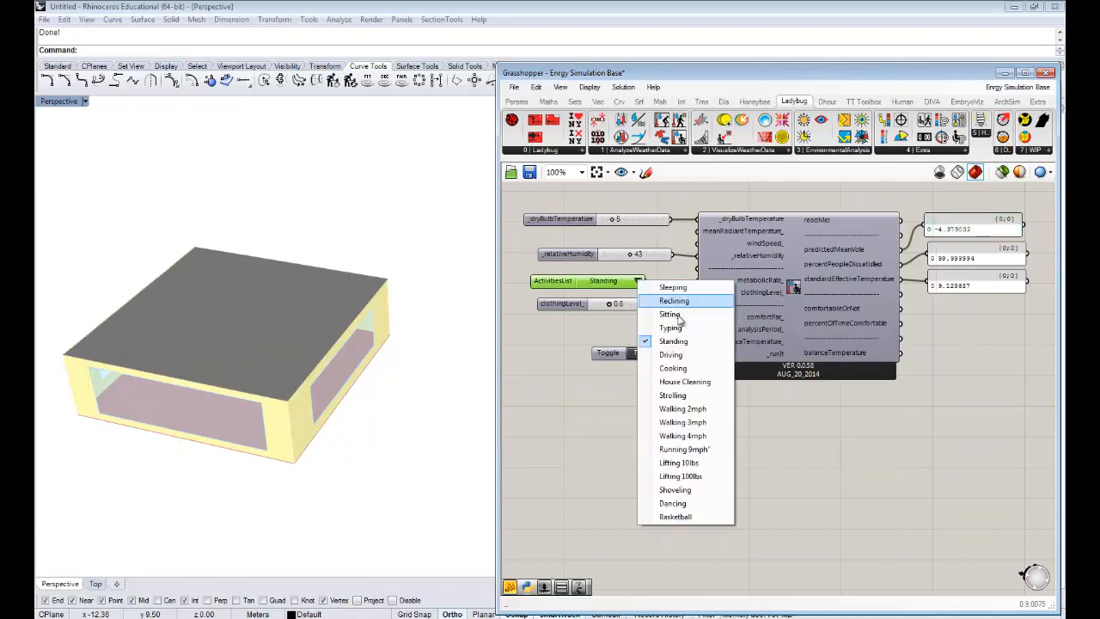
pyautogui.click(675, 395)
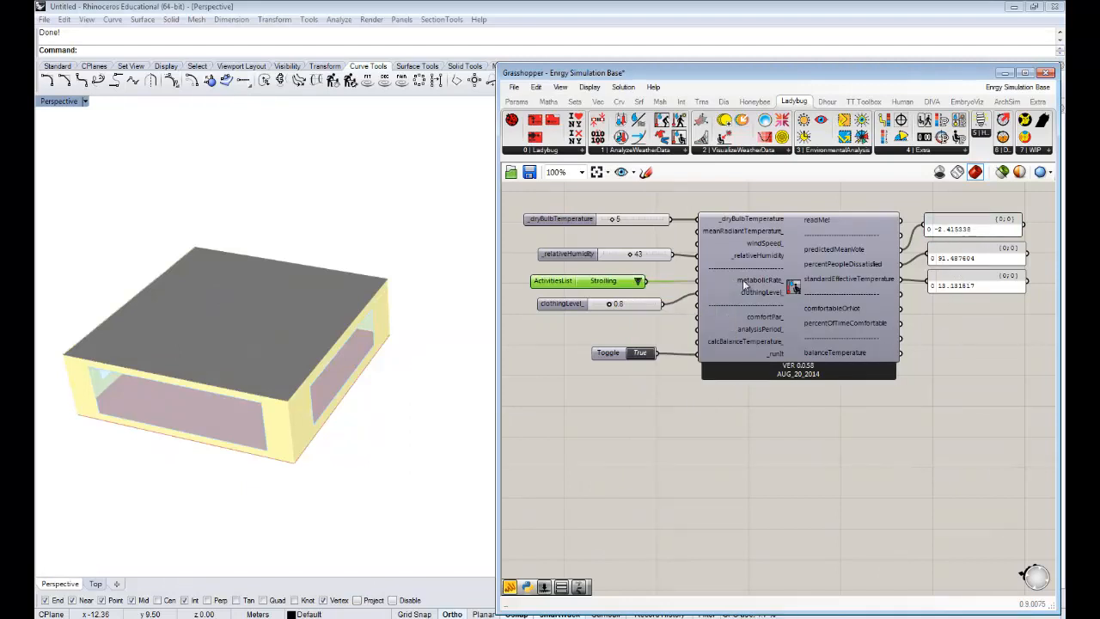
# - Set the activity in the activities list to Walking 4mph
pyautogui.click(639, 282)
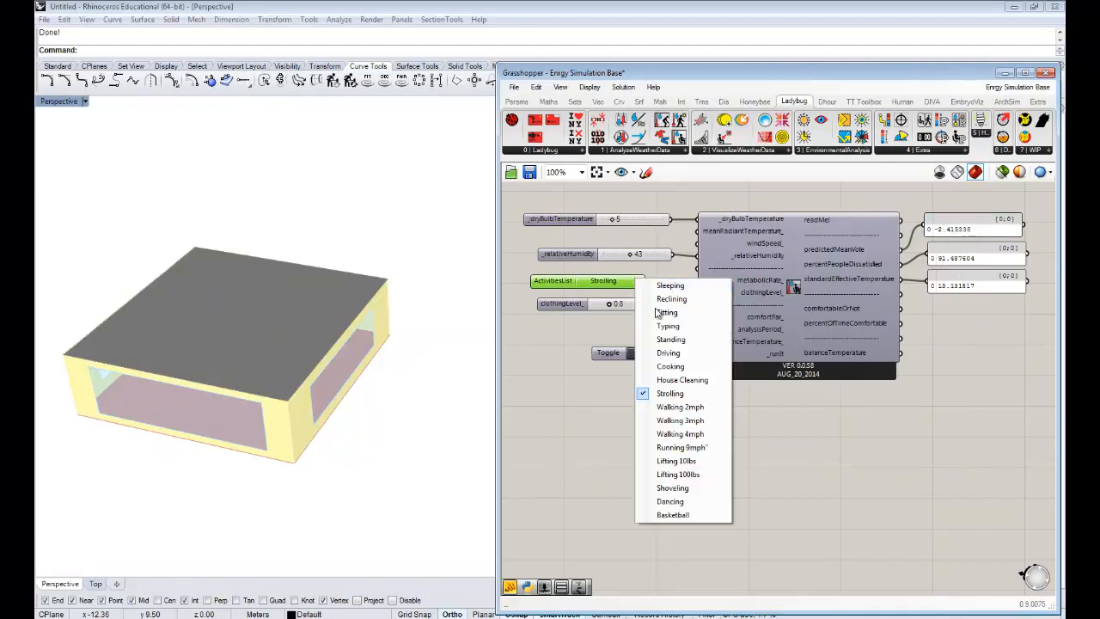
pyautogui.click(697, 437)
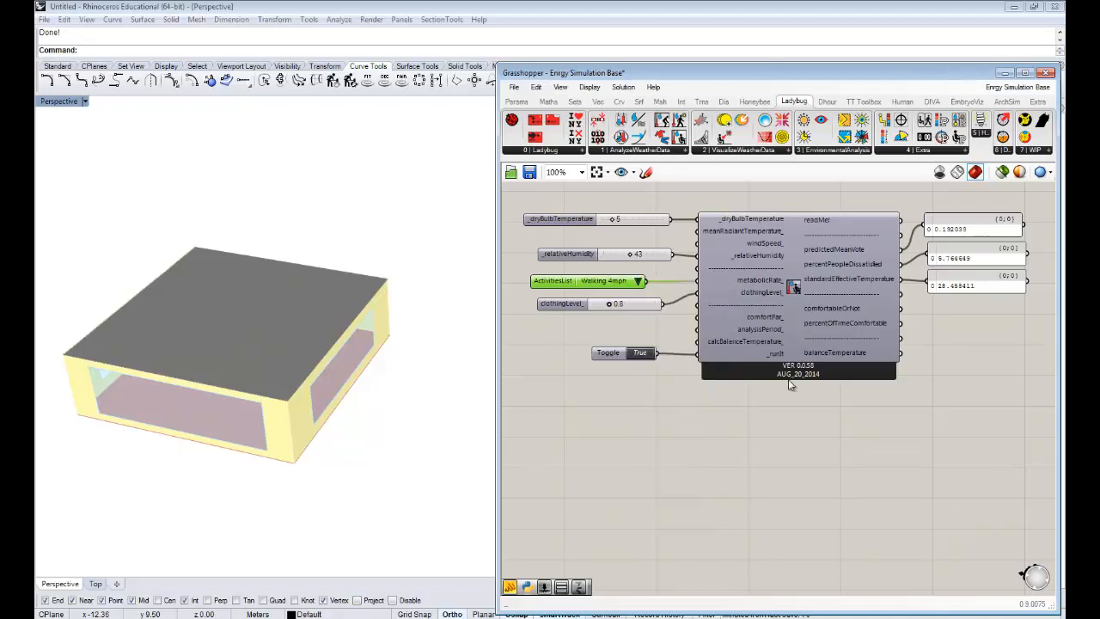
pyautogui.moveTo(935, 282); pyautogui.dragTo(939, 289, button='right')
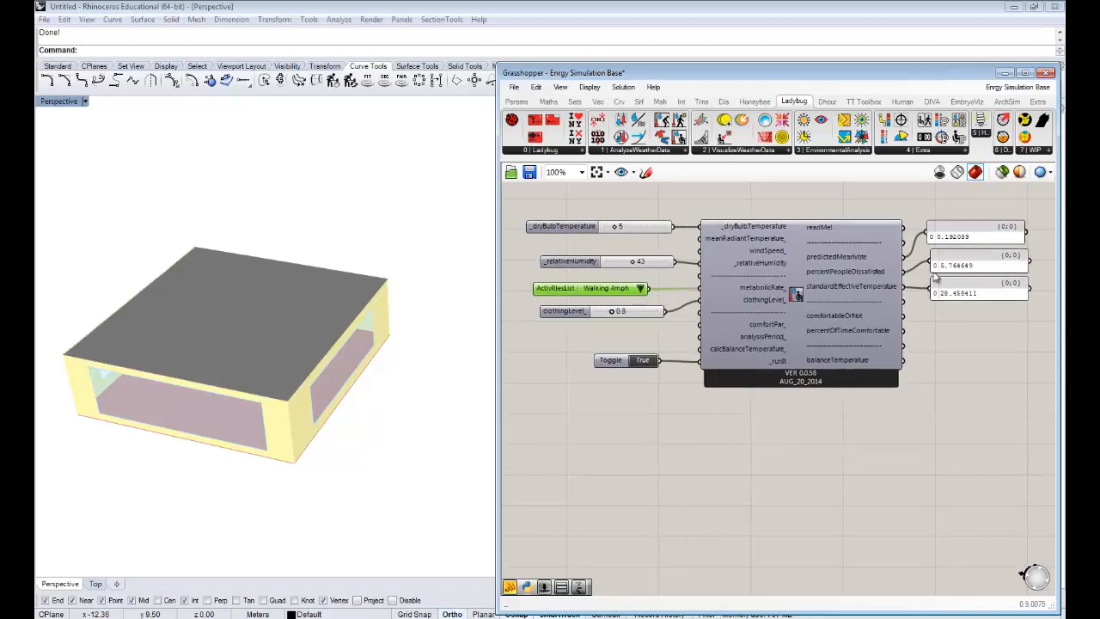
# - Examine the percent people dissatisfied and predicted mean vote panels for the walking activity
pyautogui.click(964, 270)
pyautogui.scroll(1, 983, 266)
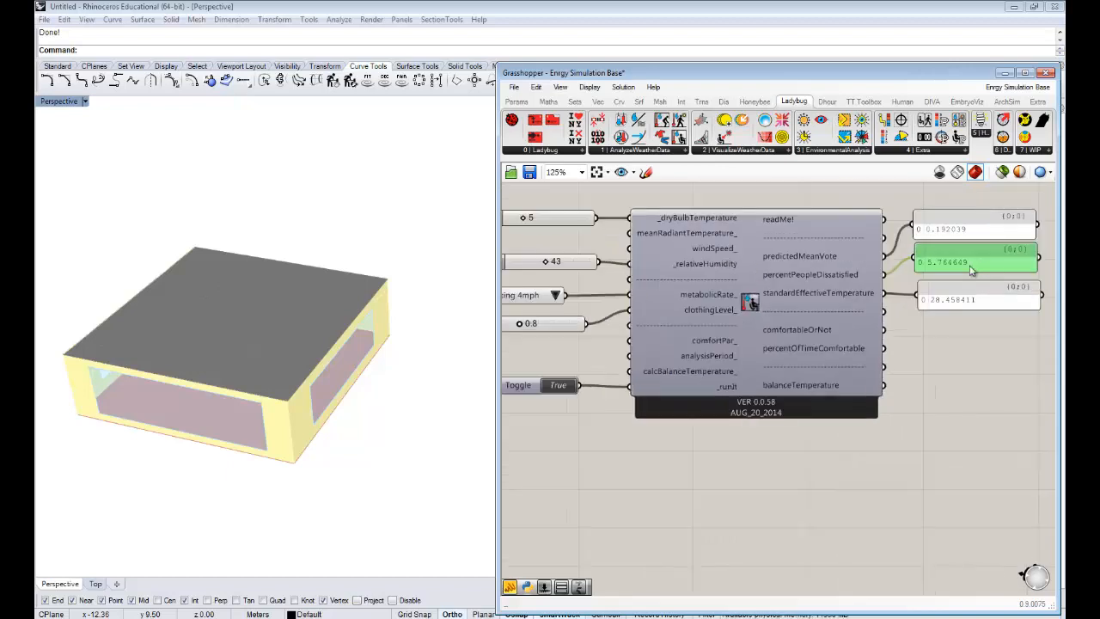
pyautogui.moveTo(949, 266); pyautogui.dragTo(951, 269)
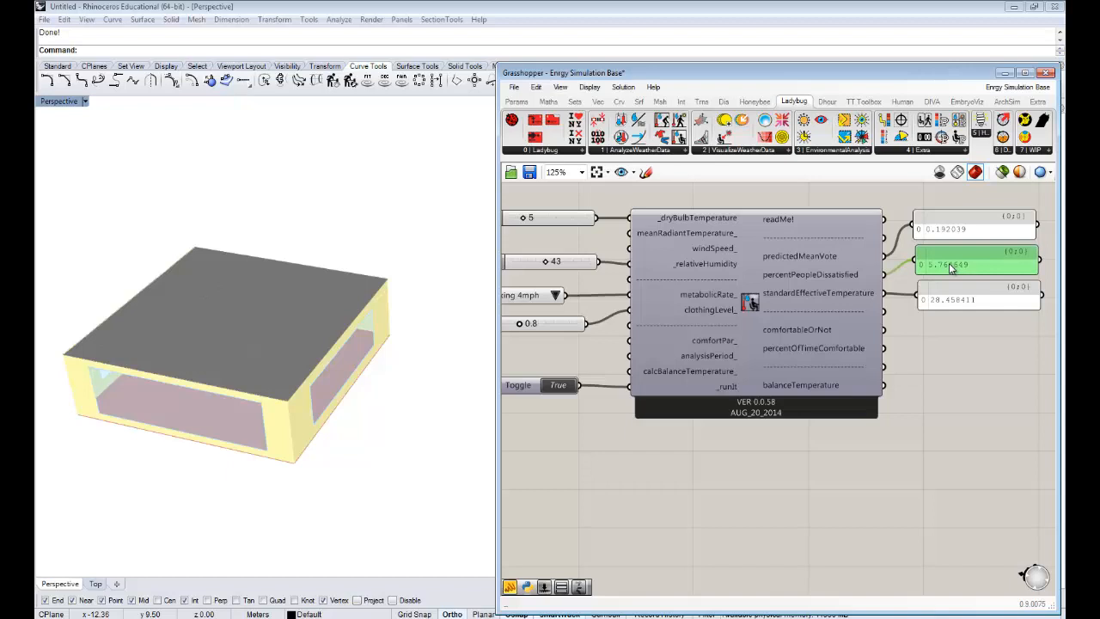
pyautogui.scroll(-1, 951, 268)
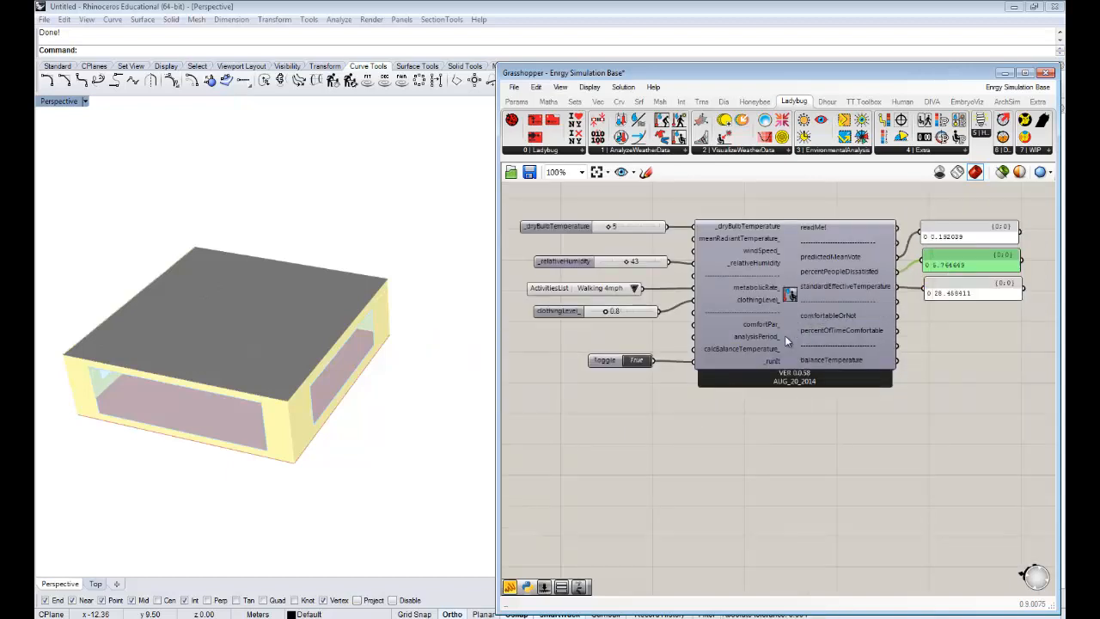
pyautogui.click(945, 235)
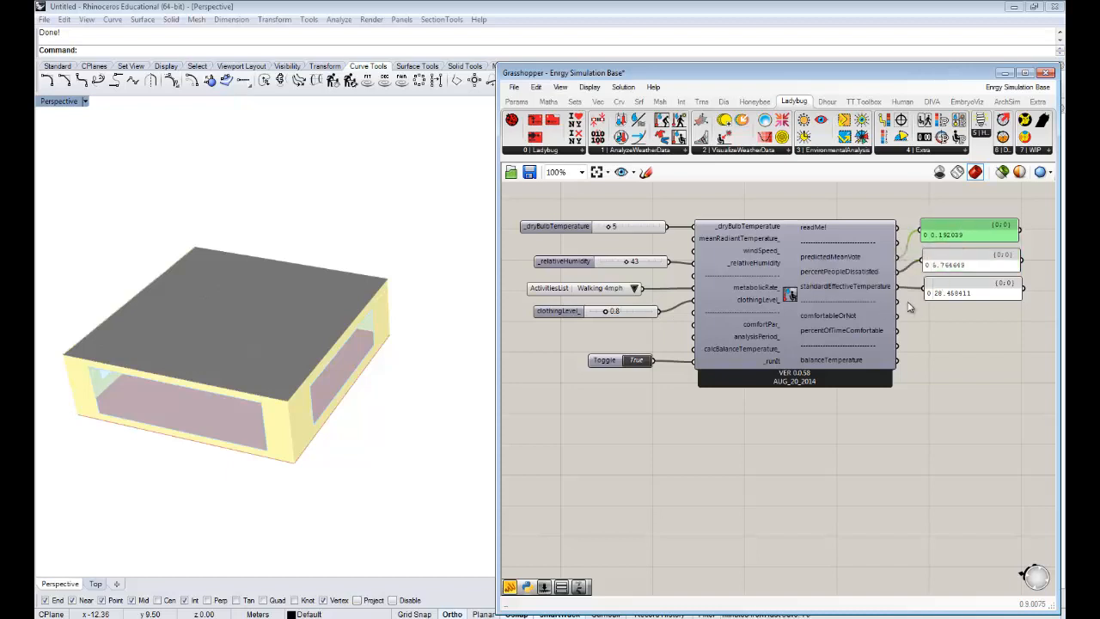
pyautogui.moveTo(908, 303); pyautogui.dragTo(912, 299, button='right')
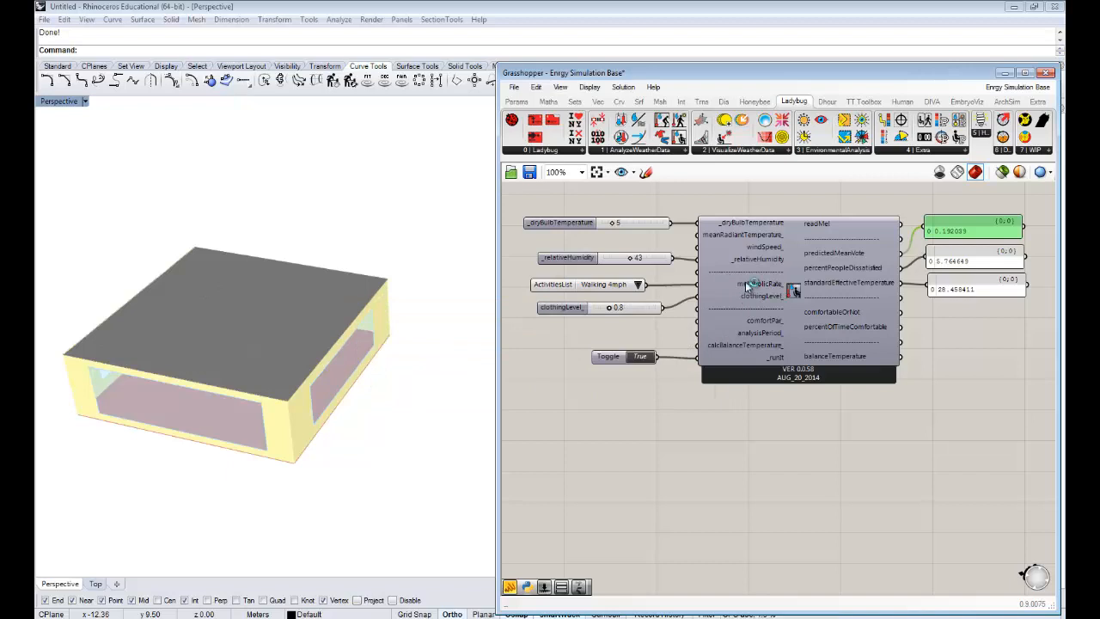
pyautogui.moveTo(748, 287)
pyautogui.moveTo(625, 223); pyautogui.dragTo(624, 223)
pyautogui.click(846, 444)
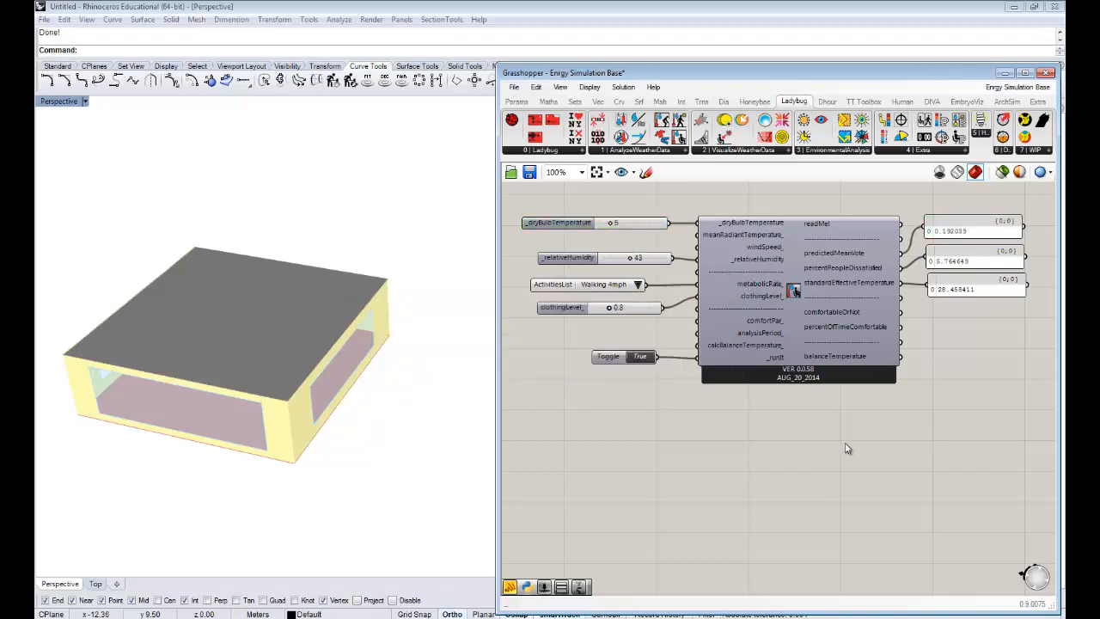
pyautogui.moveTo(808, 385); pyautogui.dragTo(830, 412, button='right')
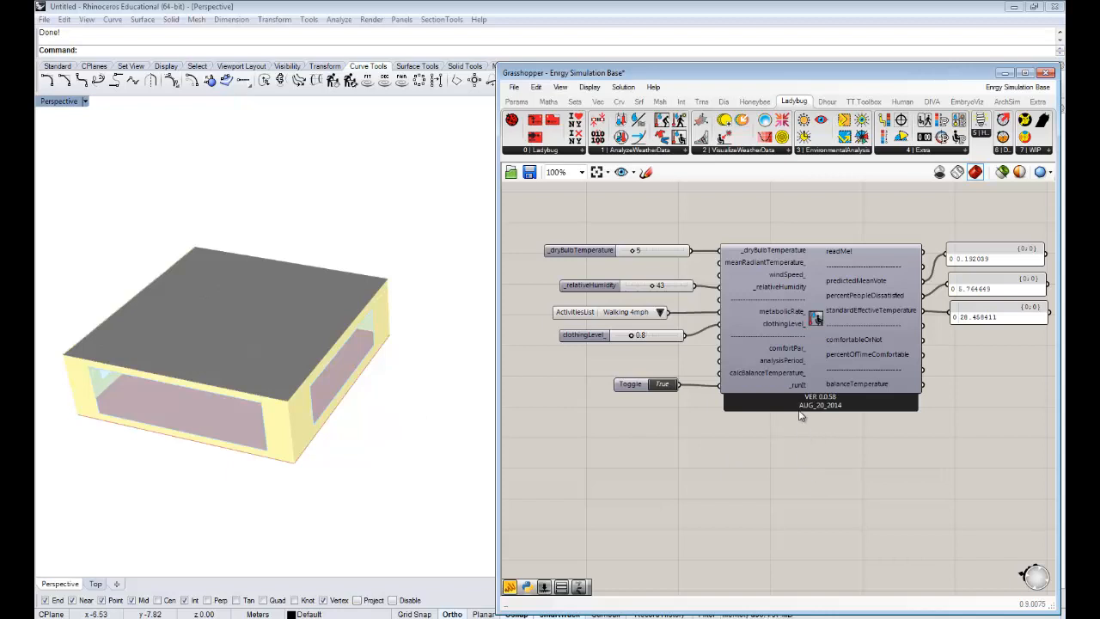
# - Examine the energy simulation definition and its "Run the Energy Simulation + Get Results" group relative to the comfort calculator
pyautogui.scroll(-4, 803, 418)
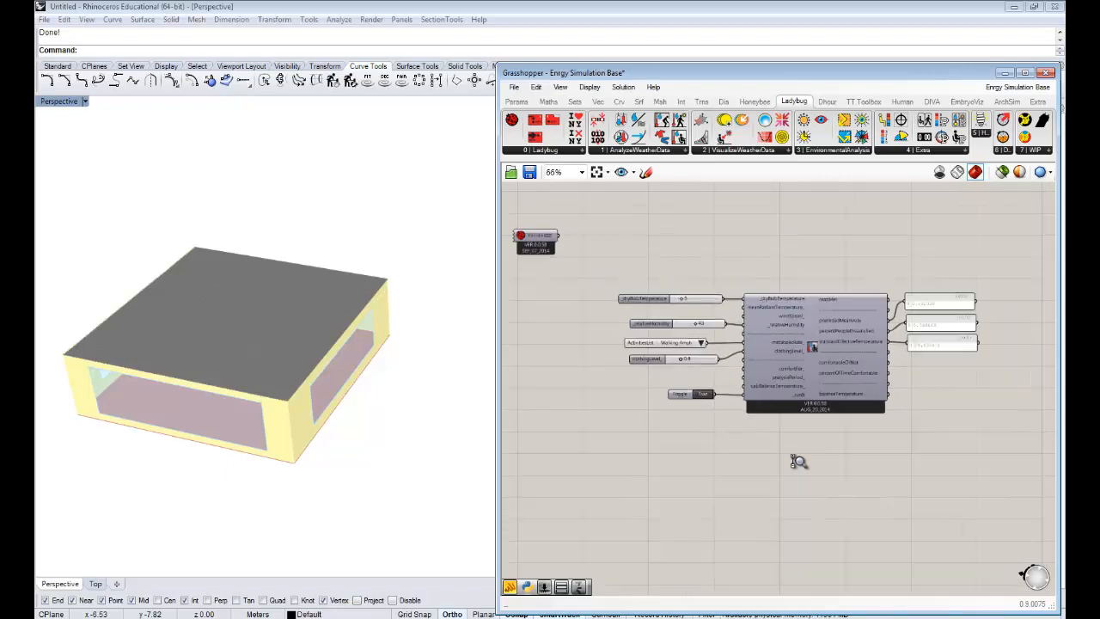
pyautogui.moveTo(701, 397); pyautogui.dragTo(899, 400, button='right')
pyautogui.scroll(-4, 852, 379)
pyautogui.moveTo(753, 364); pyautogui.dragTo(1053, 350, button='right')
pyautogui.moveTo(865, 358); pyautogui.dragTo(790, 345, button='right')
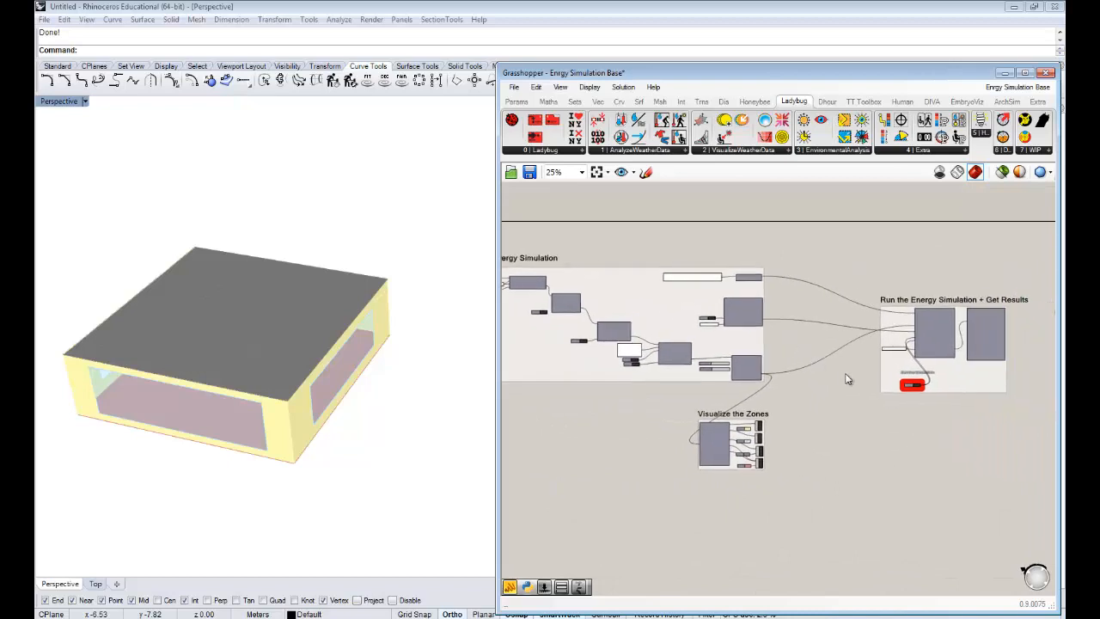
pyautogui.moveTo(889, 399); pyautogui.dragTo(696, 378, button='right')
pyautogui.moveTo(855, 419); pyautogui.dragTo(686, 310)
pyautogui.click(821, 462)
pyautogui.scroll(3, 885, 386)
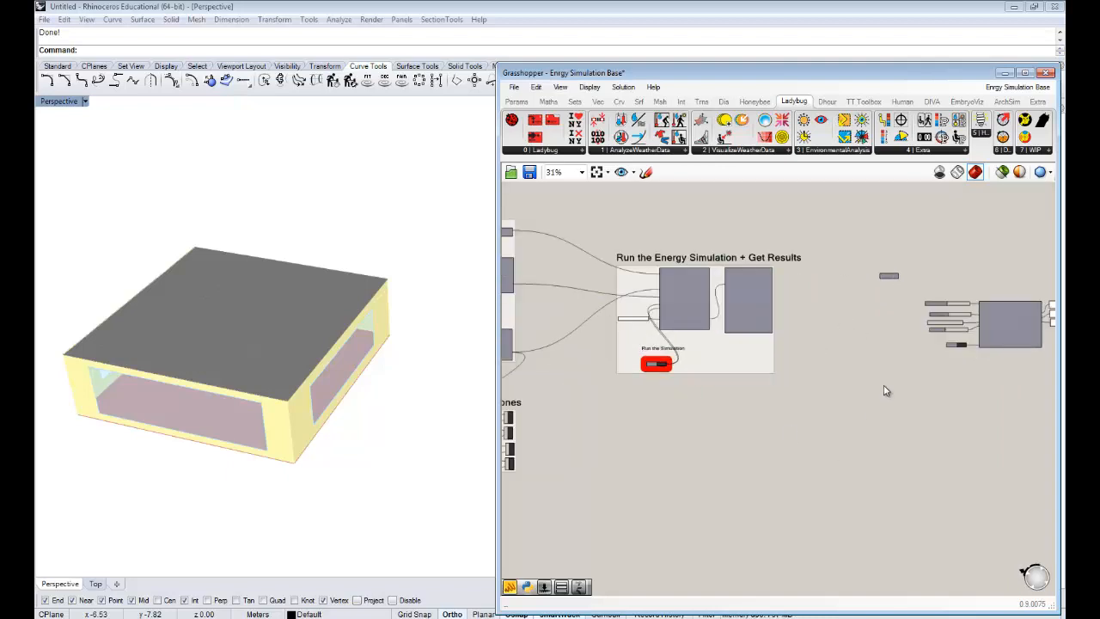
pyautogui.scroll(-1, 894, 375)
pyautogui.moveTo(841, 354); pyautogui.dragTo(864, 370, button='right')
pyautogui.scroll(2, 746, 315)
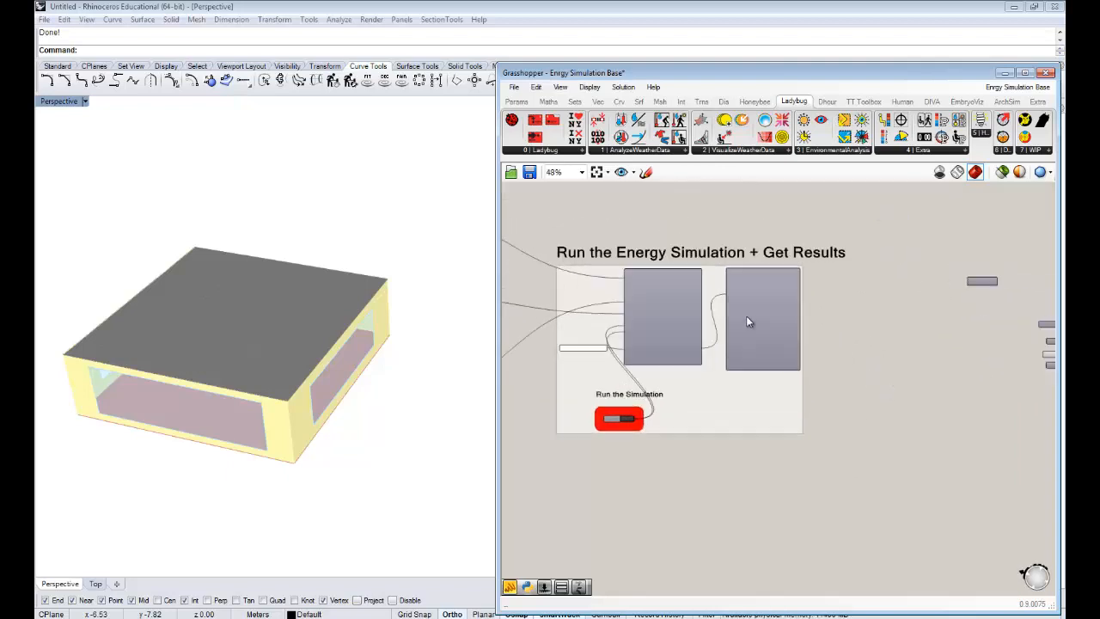
pyautogui.scroll(2, 748, 371)
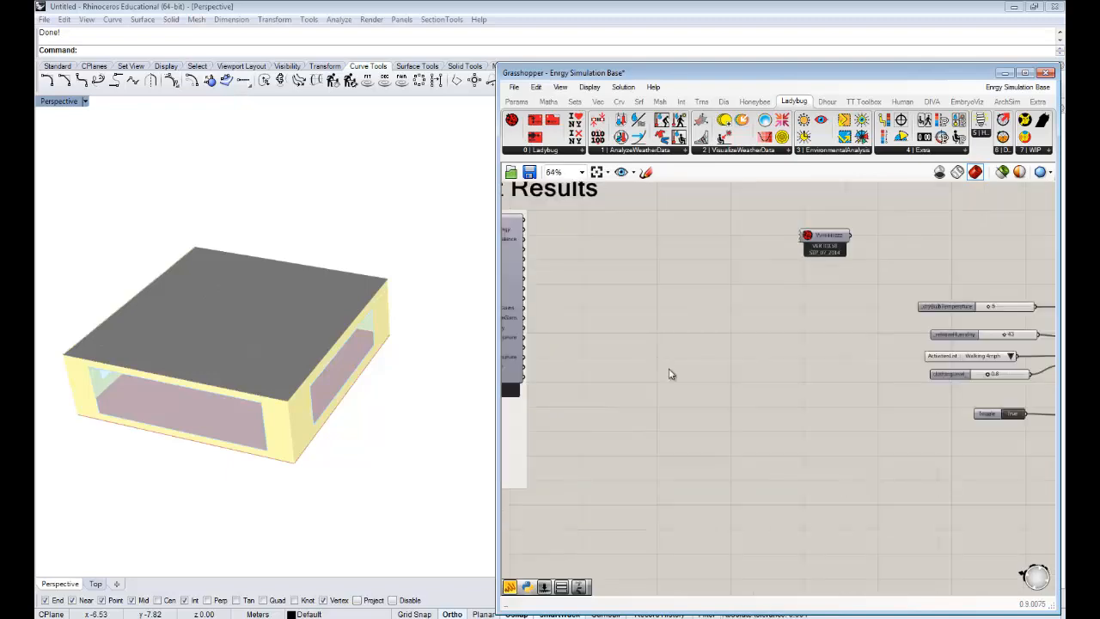
# - Select the comfort calculator with all its inputs and output panels and move them closer to the energy simulation results component
pyautogui.moveTo(1022, 409); pyautogui.dragTo(756, 260)
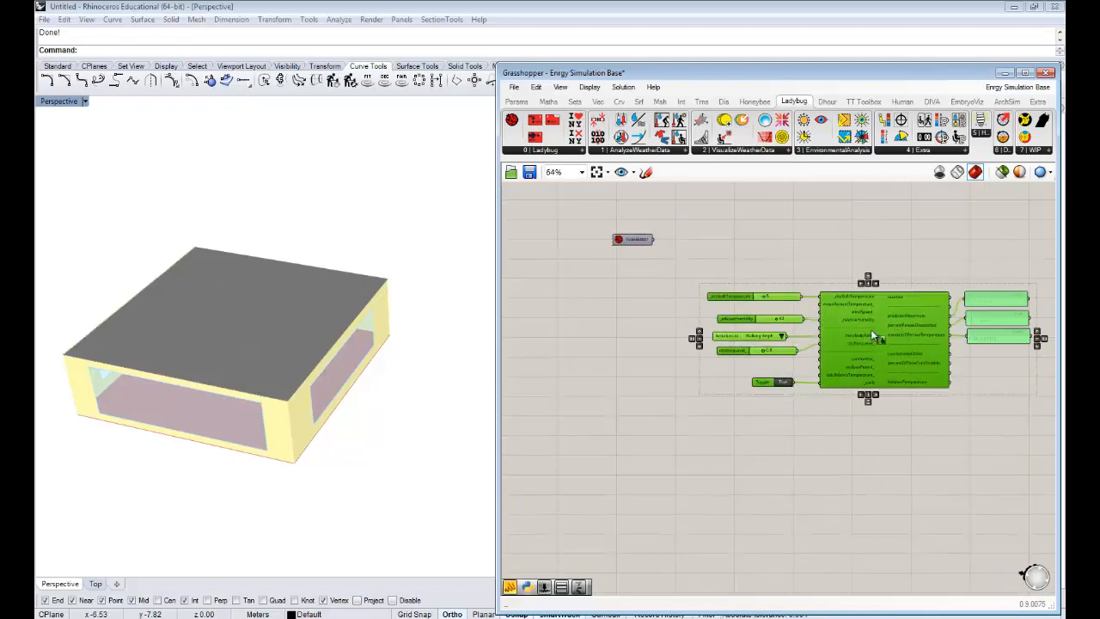
pyautogui.moveTo(916, 319); pyautogui.dragTo(746, 318)
pyautogui.moveTo(727, 327); pyautogui.dragTo(951, 315, button='right')
pyautogui.moveTo(951, 316); pyautogui.dragTo(909, 318)
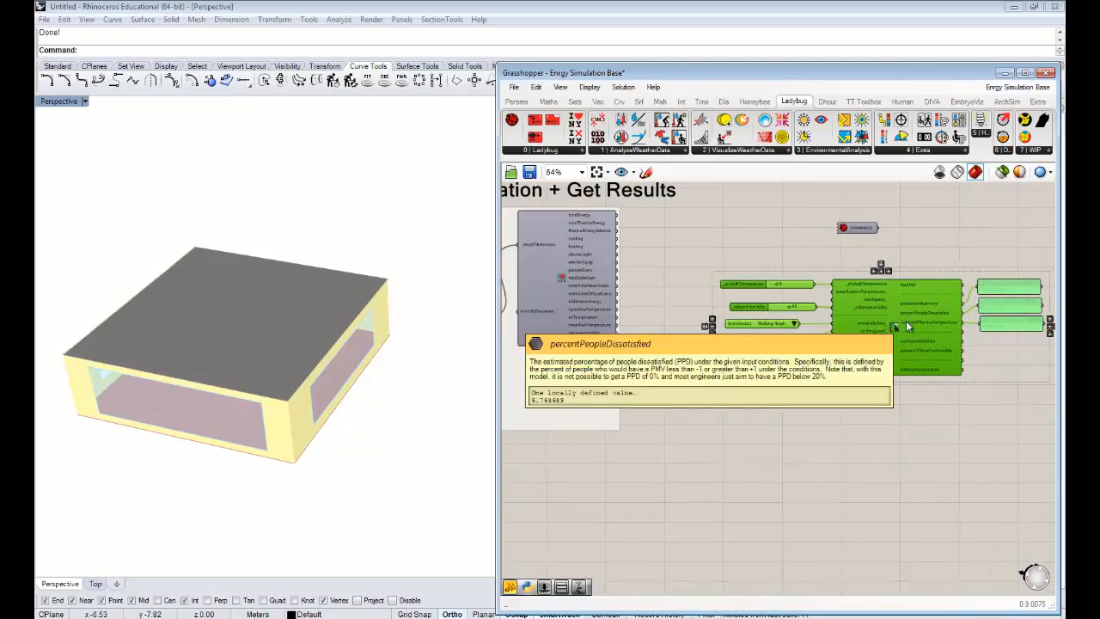
pyautogui.moveTo(905, 371); pyautogui.dragTo(893, 387, button='right')
pyautogui.scroll(2, 934, 321)
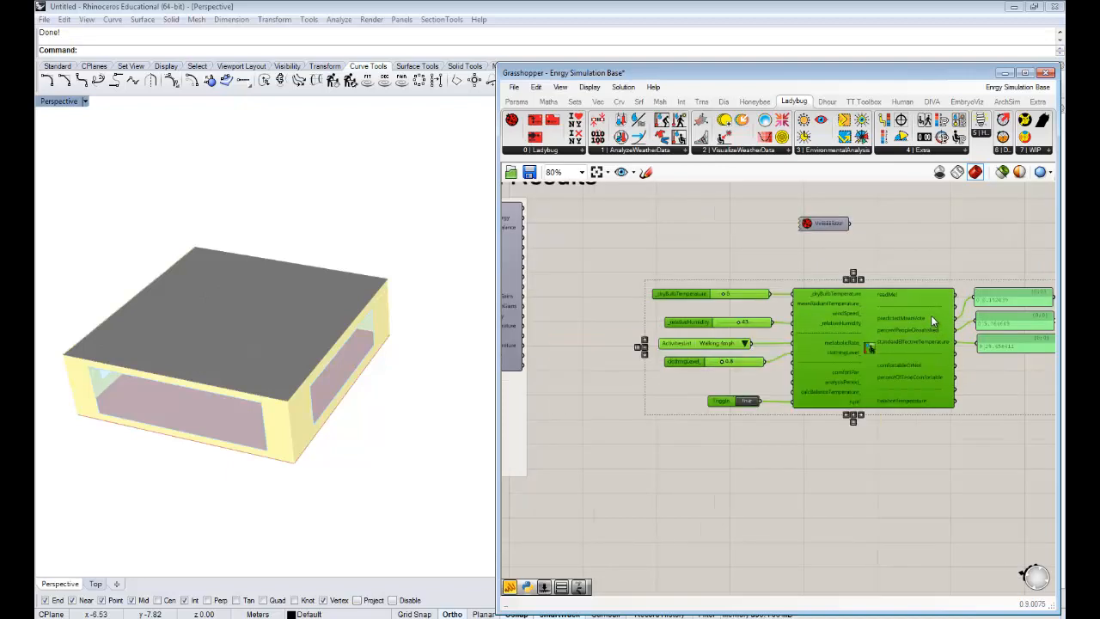
# - Examine the building model from several angles in the Rhino perspective view, looking at the roof divisions and perimeter zones
pyautogui.moveTo(219, 246); pyautogui.dragTo(172, 347, button='right')
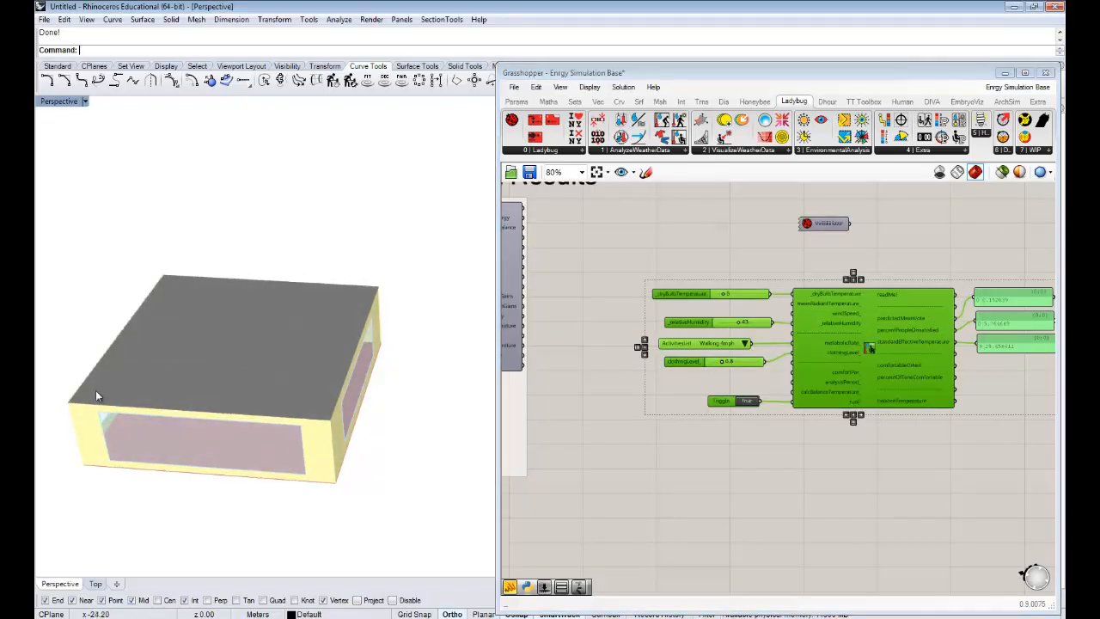
pyautogui.scroll(5, 195, 365)
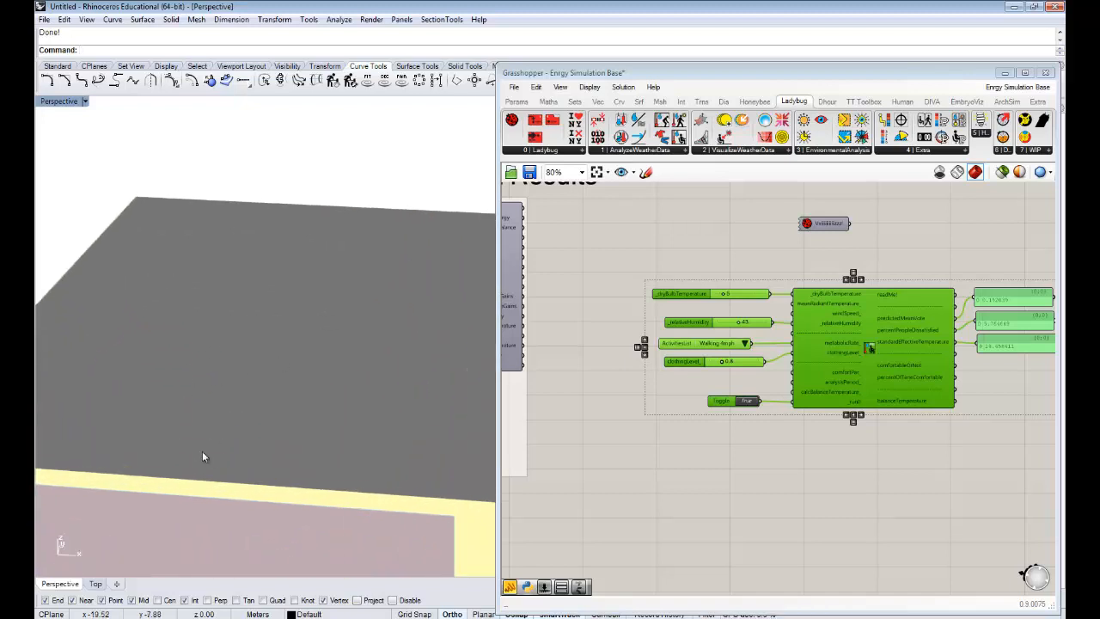
pyautogui.keyDown('shift'); pyautogui.moveTo(203, 453); pyautogui.dragTo(304, 375, button='right'); pyautogui.keyUp('shift')
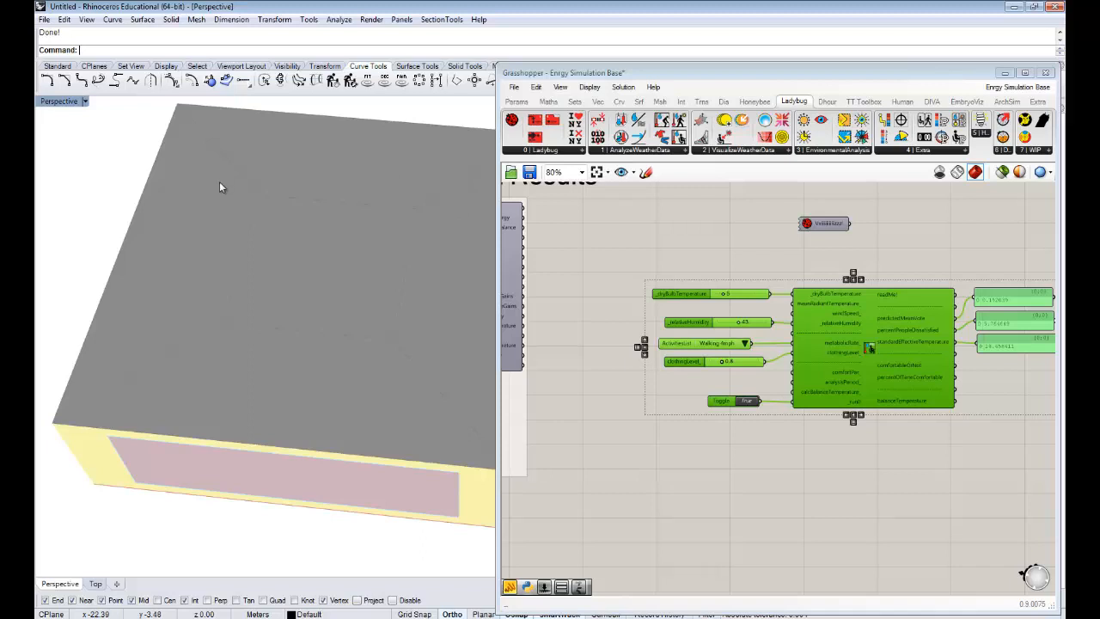
pyautogui.moveTo(349, 302); pyautogui.dragTo(346, 401, button='right')
pyautogui.scroll(-3, 349, 383)
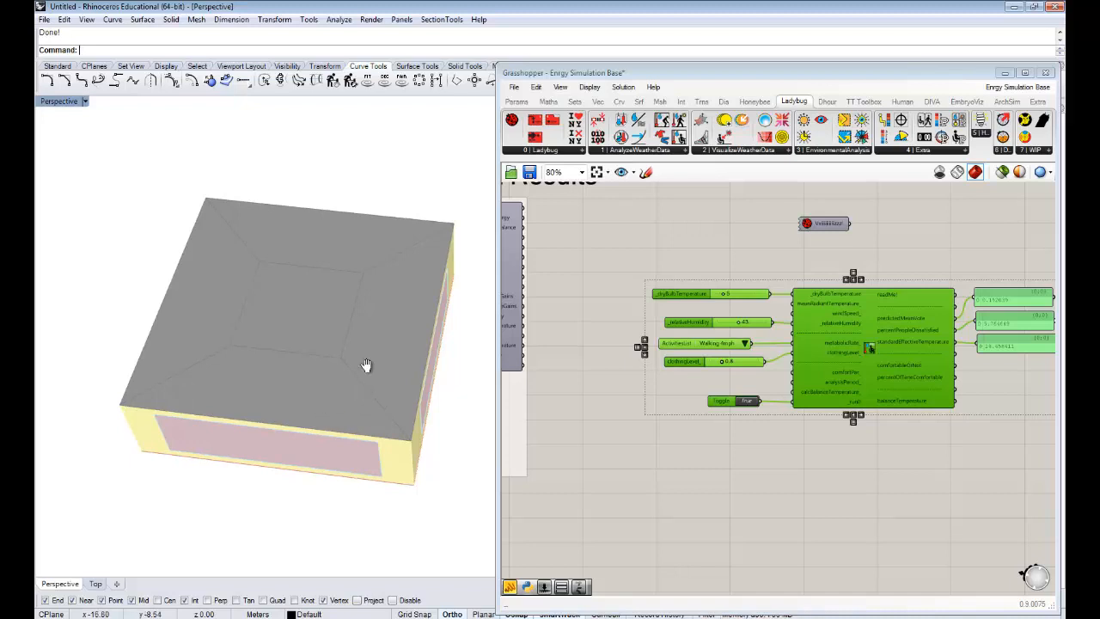
pyautogui.moveTo(369, 364); pyautogui.dragTo(315, 364, button='right')
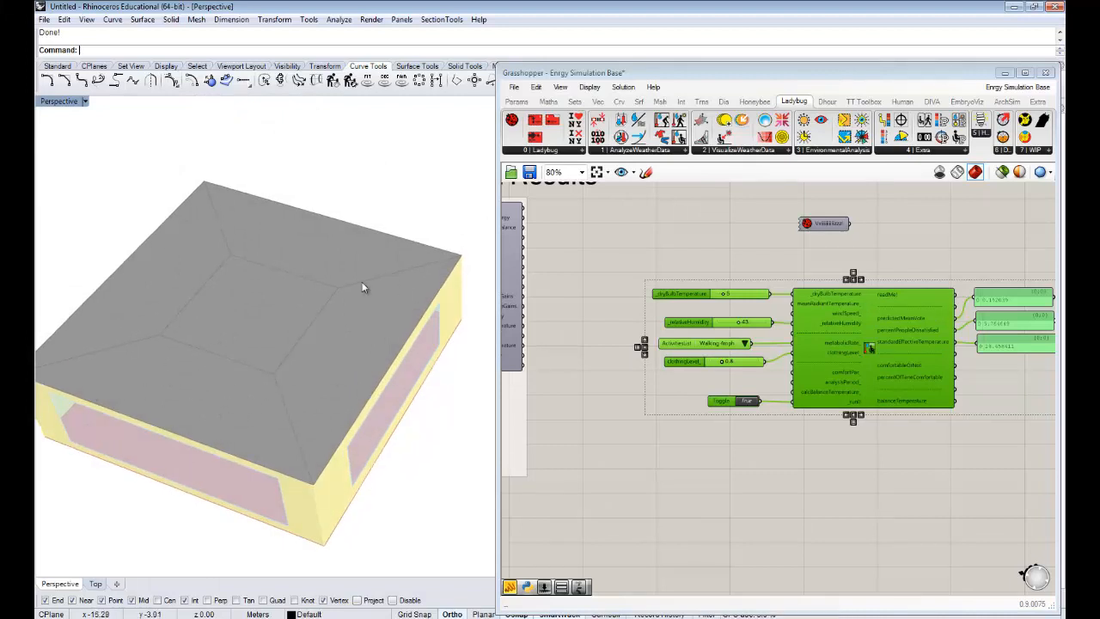
pyautogui.moveTo(369, 393); pyautogui.dragTo(394, 394, button='right')
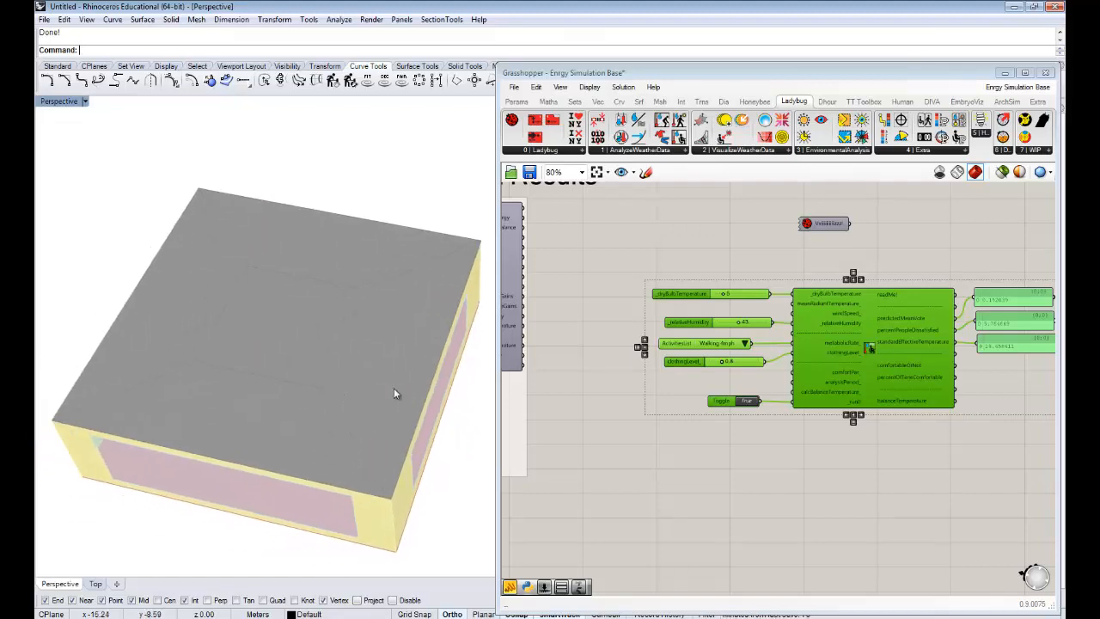
# - Disconnect the True toggle from glazingSolarAnalysis_ on the simulation outputs component and connect it to zoneComfortMetrics_
pyautogui.click(726, 478)
pyautogui.moveTo(720, 482); pyautogui.dragTo(785, 435, button='right')
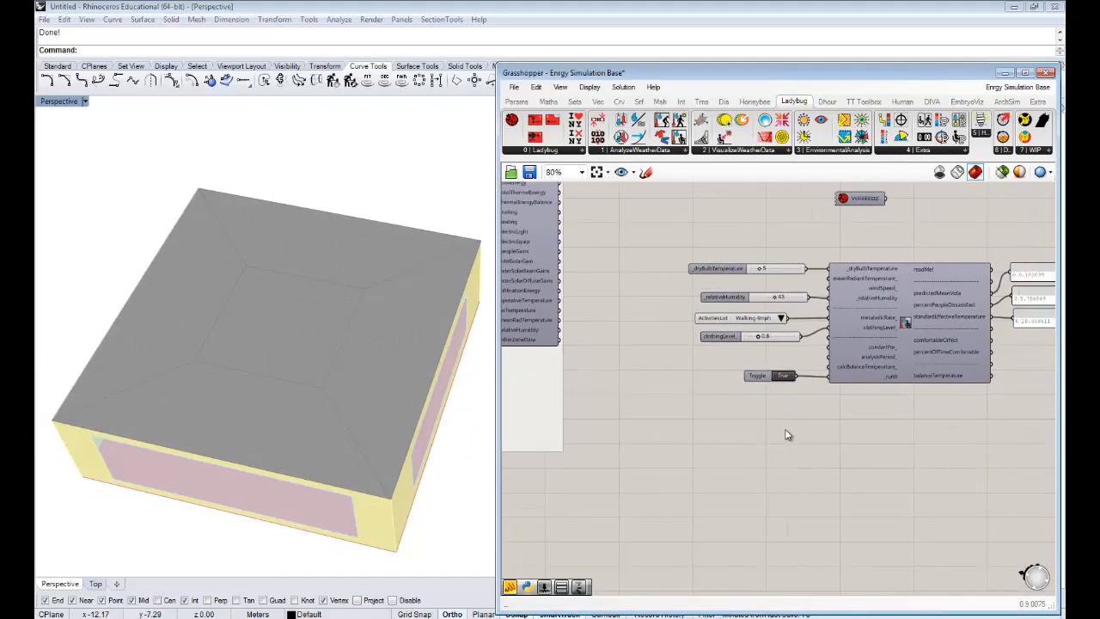
pyautogui.scroll(-5, 713, 415)
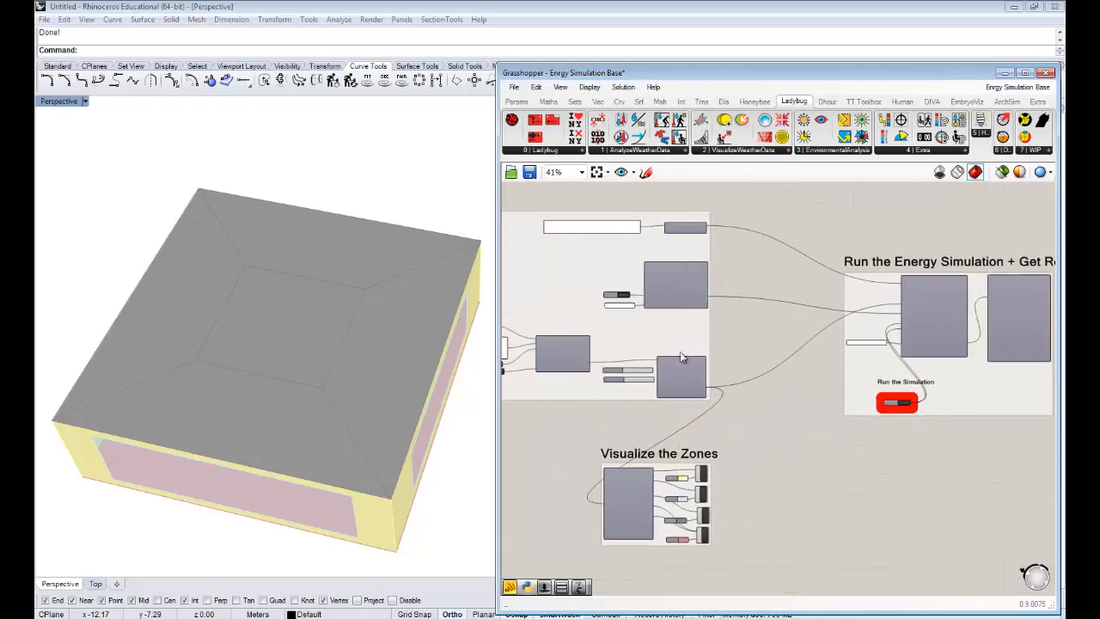
pyautogui.scroll(2, 776, 370)
pyautogui.moveTo(744, 310); pyautogui.dragTo(846, 320, button='right')
pyautogui.scroll(2, 690, 272)
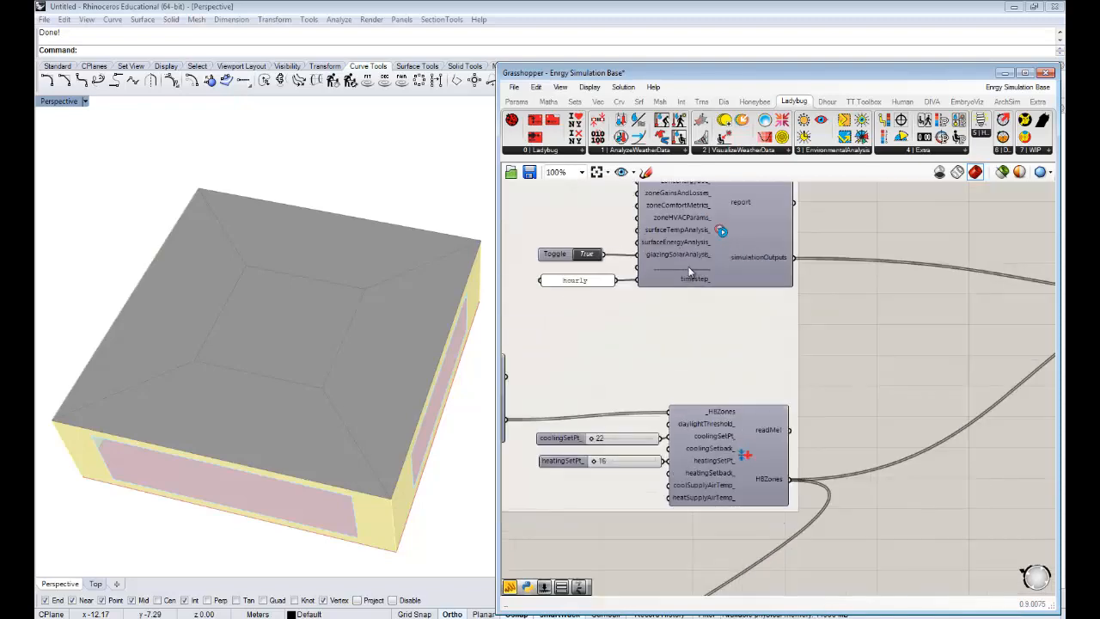
pyautogui.moveTo(758, 336); pyautogui.dragTo(756, 381, button='right')
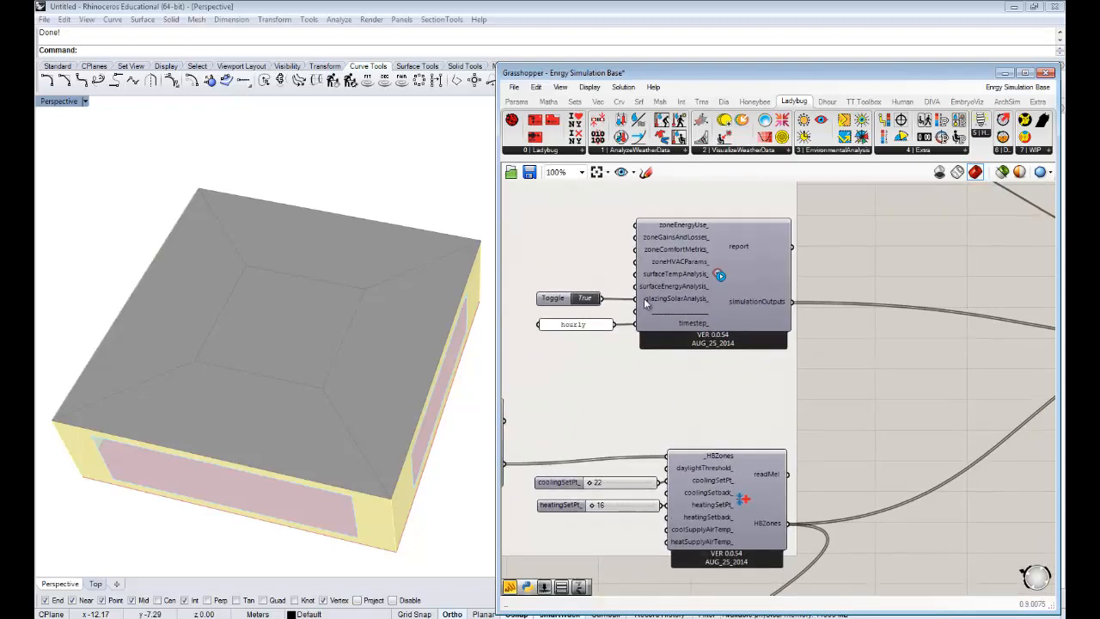
pyautogui.moveTo(552, 298); pyautogui.dragTo(549, 297)
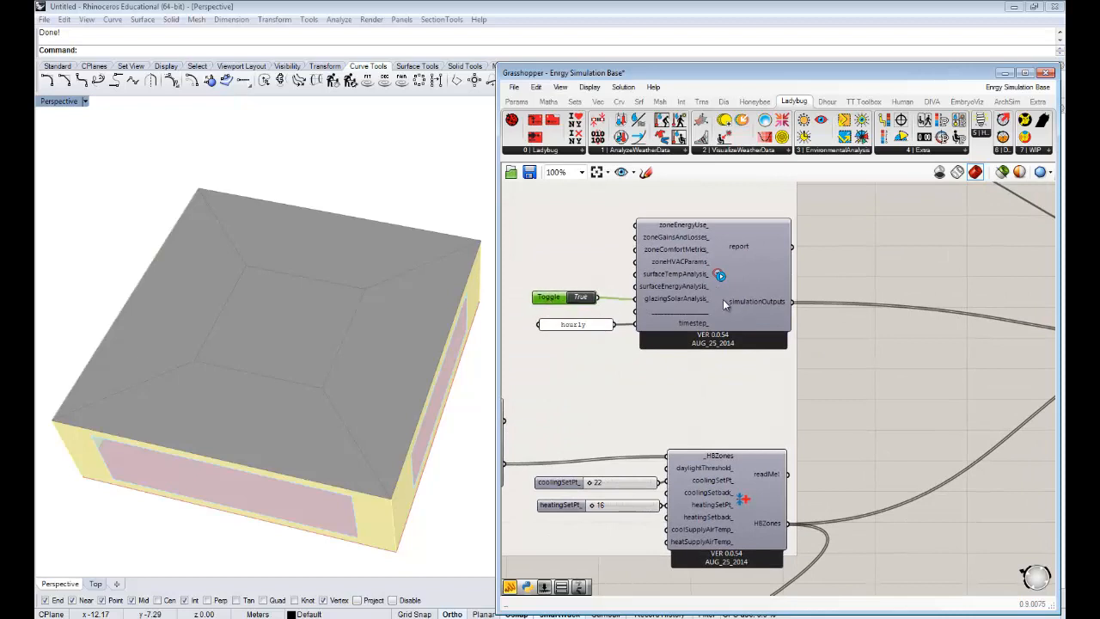
pyautogui.moveTo(711, 306); pyautogui.dragTo(712, 292)
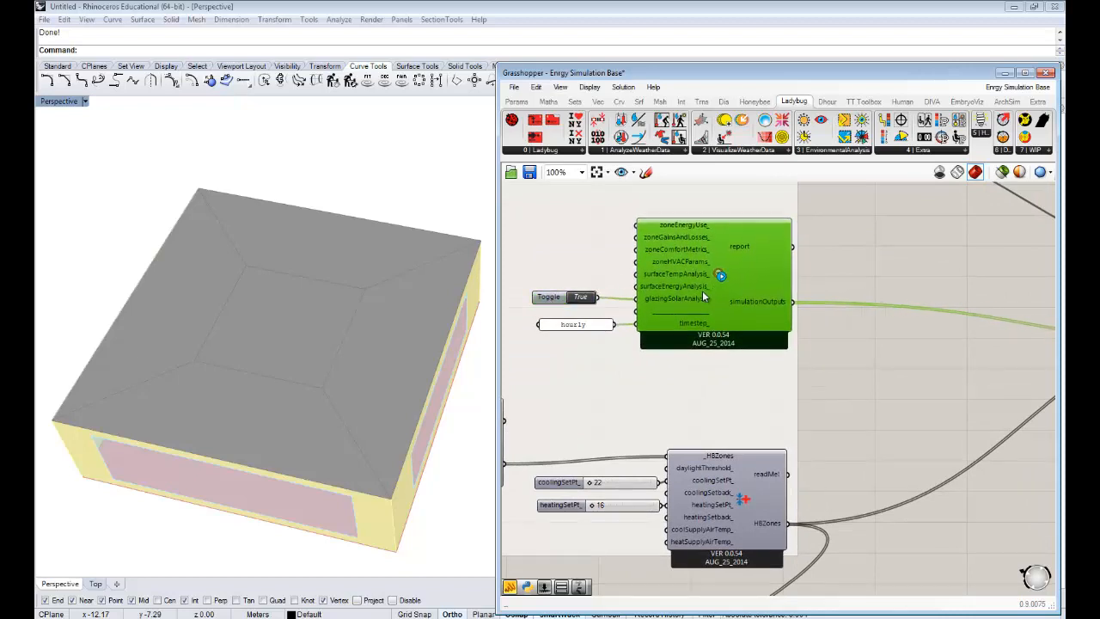
pyautogui.rightClick(659, 298)
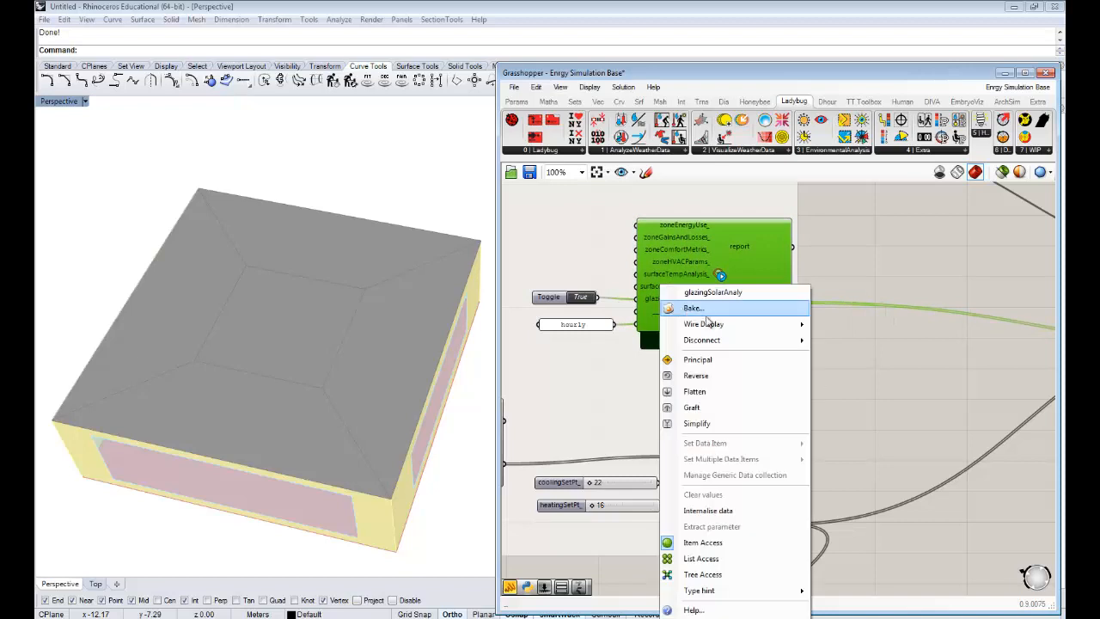
pyautogui.moveTo(731, 344)
pyautogui.click(846, 342)
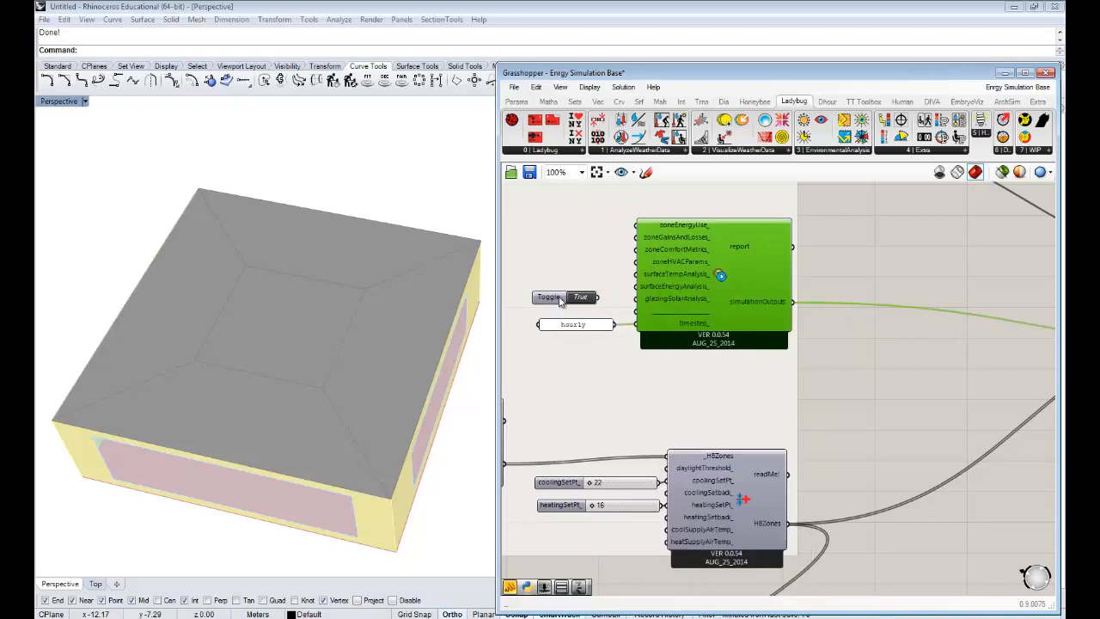
pyautogui.moveTo(559, 299); pyautogui.dragTo(562, 272)
pyautogui.moveTo(599, 269); pyautogui.dragTo(636, 250)
# - Add a panel, wire simulationOutputs into it, and enlarge it to read the requested hourly output variables
pyautogui.moveTo(947, 321); pyautogui.dragTo(865, 297, button='right')
pyautogui.doubleClick(861, 292)
pyautogui.write('panel')
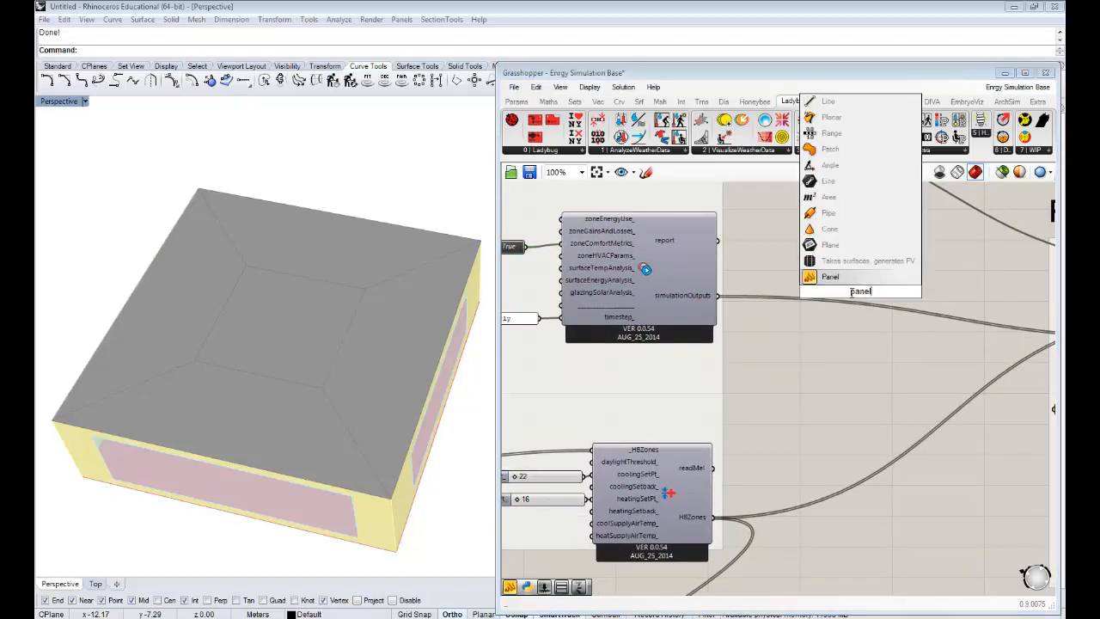
pyautogui.press('Return')
pyautogui.moveTo(719, 295); pyautogui.dragTo(813, 292)
pyautogui.moveTo(895, 340); pyautogui.dragTo(760, 314, button='right')
pyautogui.moveTo(775, 298); pyautogui.dragTo(935, 370)
pyautogui.moveTo(853, 337); pyautogui.dragTo(667, 328, button='right')
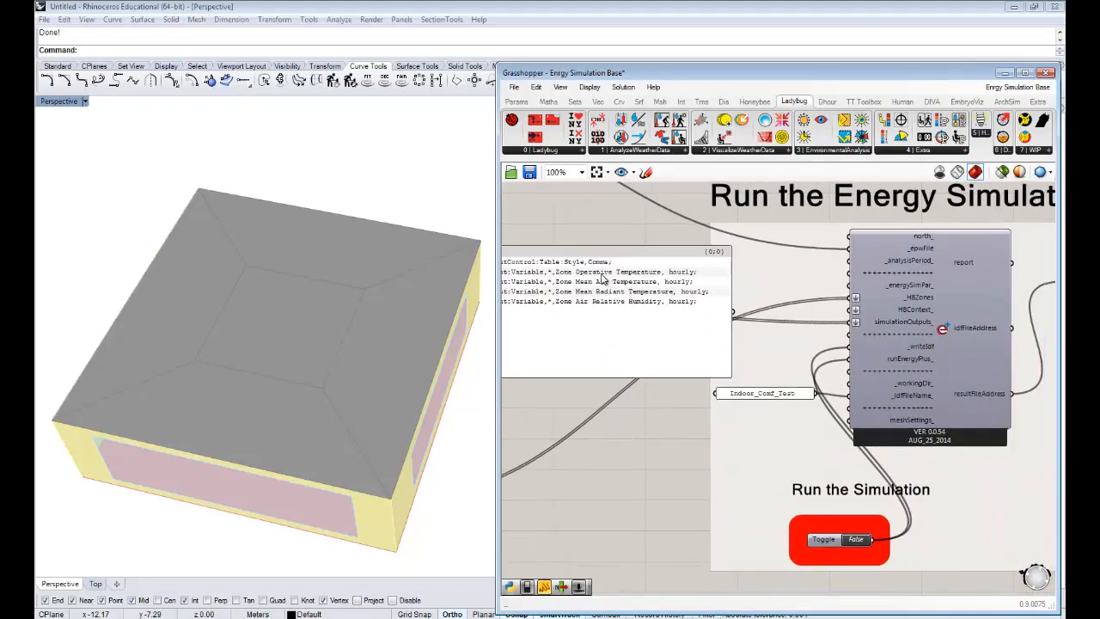
# - Delete the panel that lists the simulation outputs
pyautogui.moveTo(653, 289); pyautogui.dragTo(759, 313, button='right')
pyautogui.click(688, 293)
pyautogui.press('Delete')
# - Examine the zone setpoint component and the "Visualize the Zones" group alongside the building model in the Rhino view
pyautogui.scroll(-2, 658, 300)
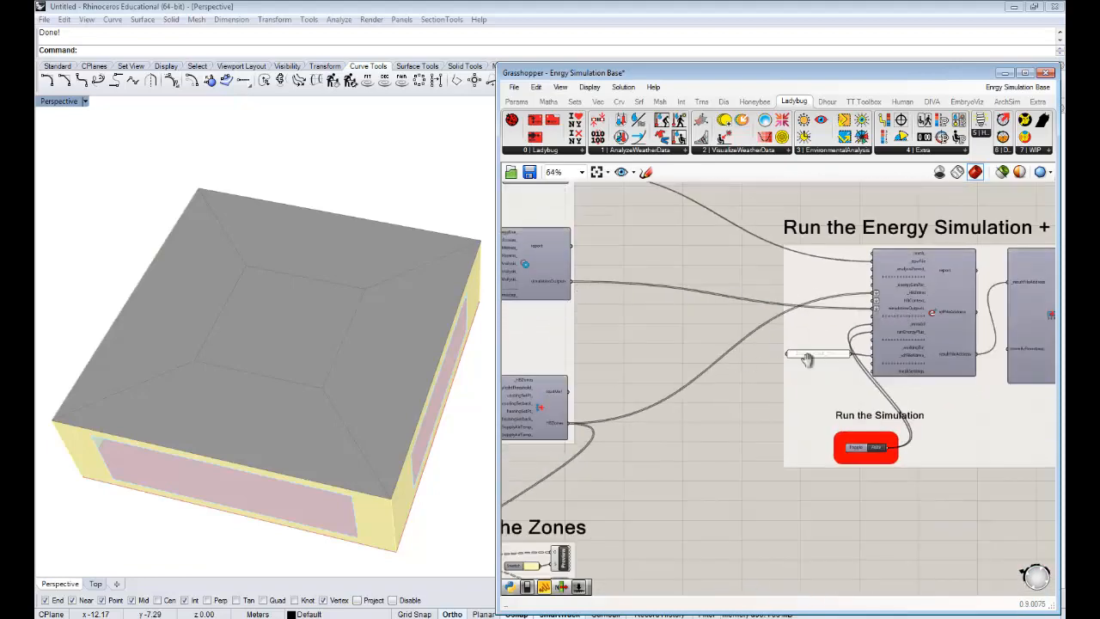
pyautogui.moveTo(808, 361); pyautogui.dragTo(954, 356, button='right')
pyautogui.moveTo(631, 379); pyautogui.dragTo(662, 347, button='right')
pyautogui.scroll(3, 662, 347)
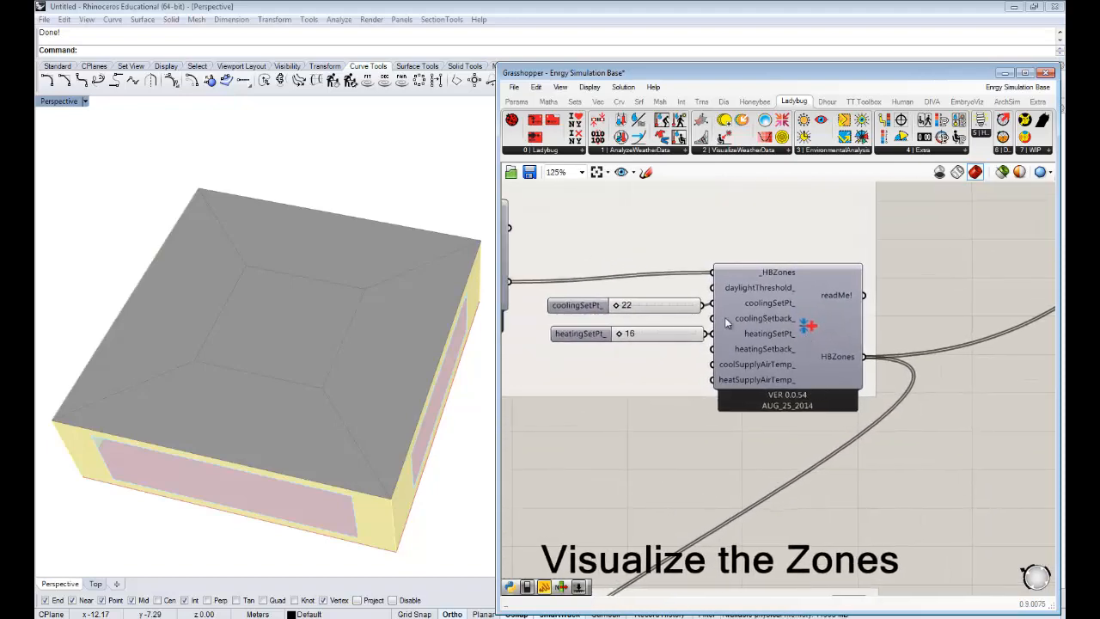
pyautogui.click(791, 336)
pyautogui.moveTo(717, 287); pyautogui.dragTo(847, 273, button='right')
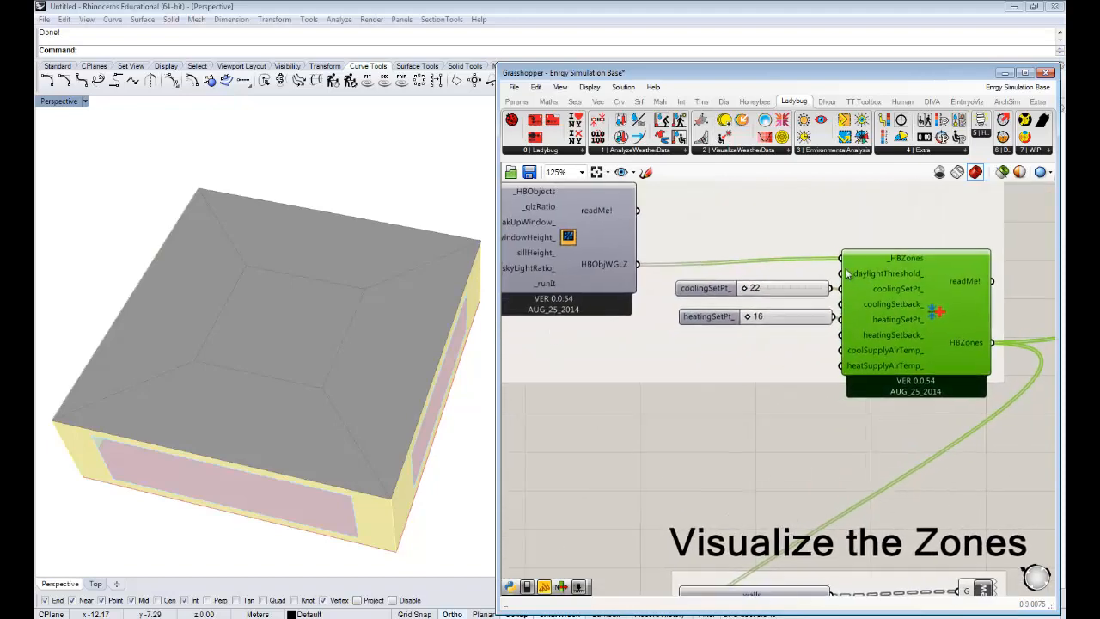
pyautogui.moveTo(339, 447); pyautogui.dragTo(555, 459, button='right')
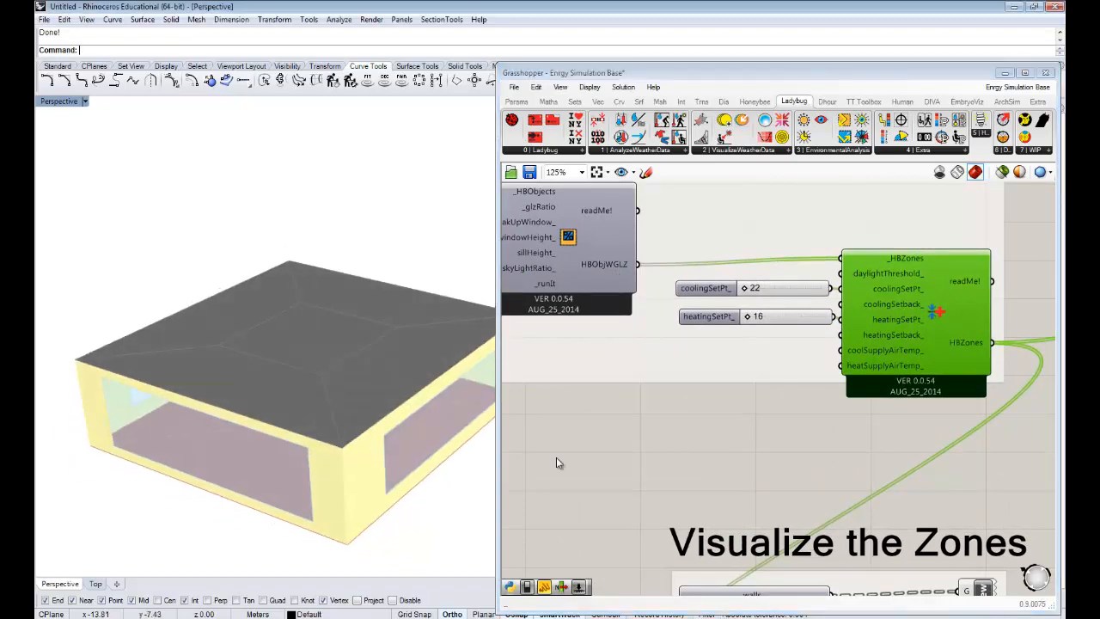
pyautogui.scroll(-2, 773, 392)
pyautogui.moveTo(808, 504); pyautogui.dragTo(788, 290, button='right')
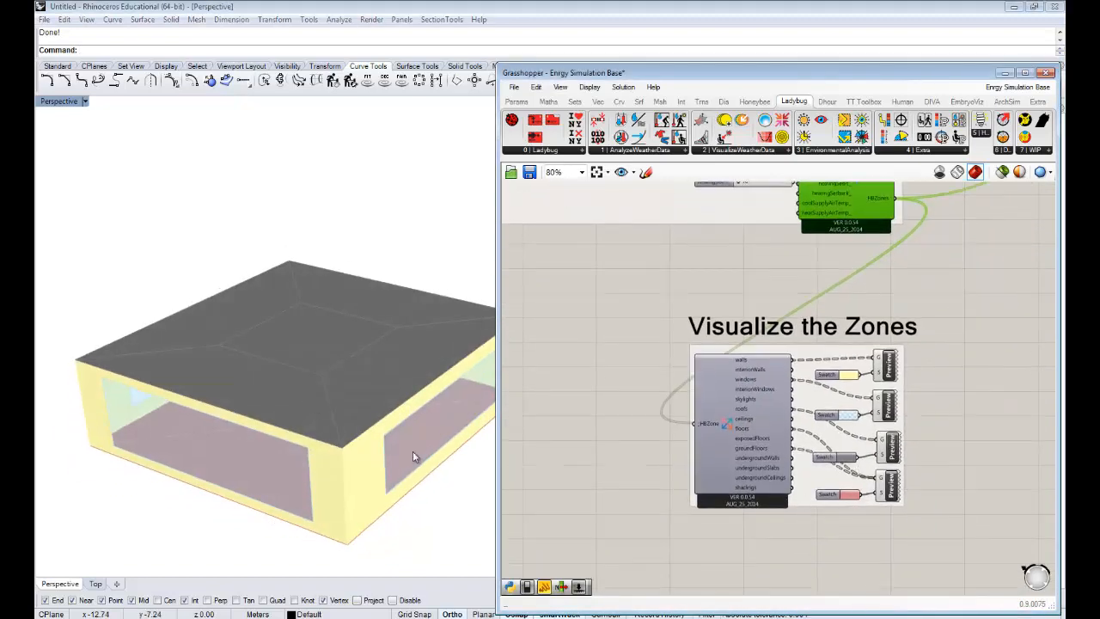
pyautogui.moveTo(412, 451); pyautogui.dragTo(334, 393, button='right')
pyautogui.scroll(-3, 318, 389)
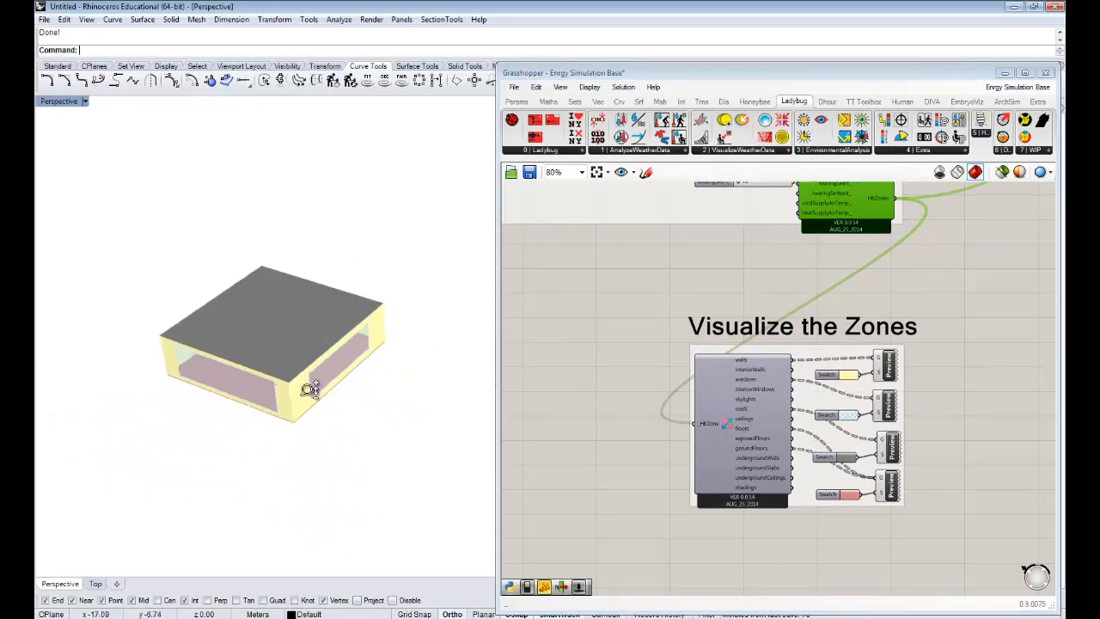
pyautogui.scroll(1, 311, 370)
pyautogui.scroll(1, 315, 370)
# - Set the zones' coolingSetPt_ slider to 24 and the heatingSetPt_ slider to 19
pyautogui.moveTo(860, 256); pyautogui.dragTo(824, 324, button='right')
pyautogui.click(825, 325)
pyautogui.scroll(3, 814, 229)
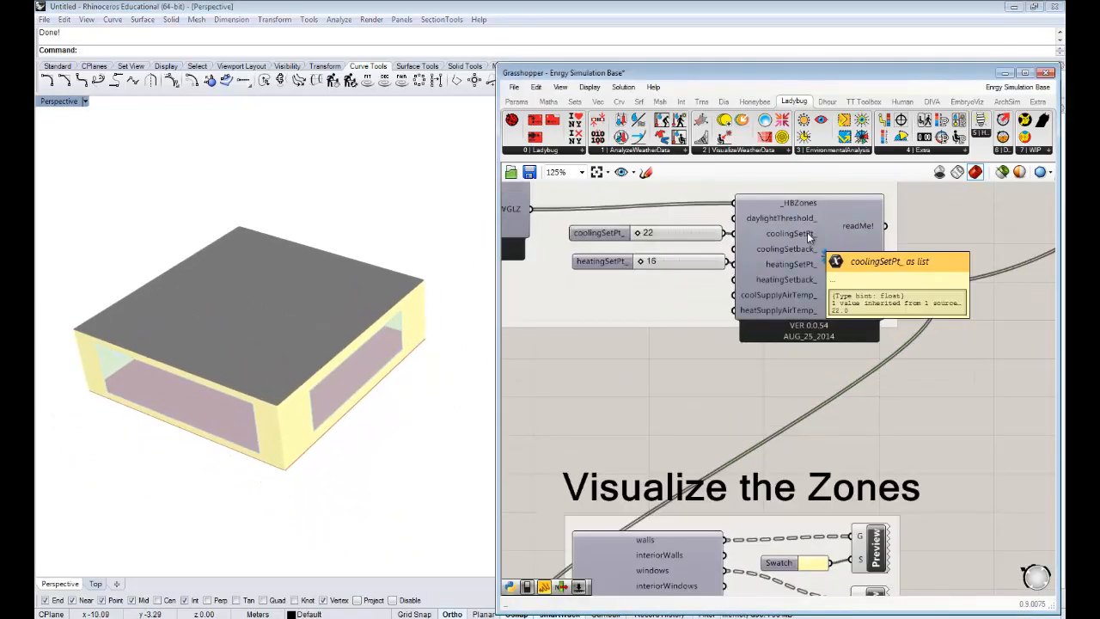
pyautogui.moveTo(783, 236)
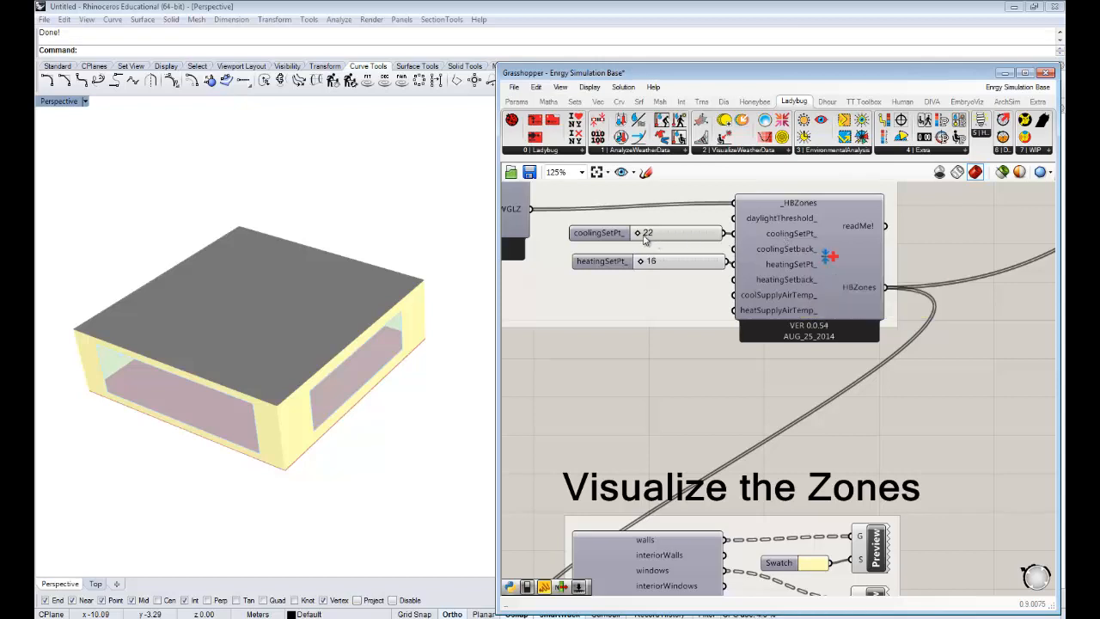
pyautogui.moveTo(640, 238)
pyautogui.moveTo(655, 240); pyautogui.dragTo(667, 238)
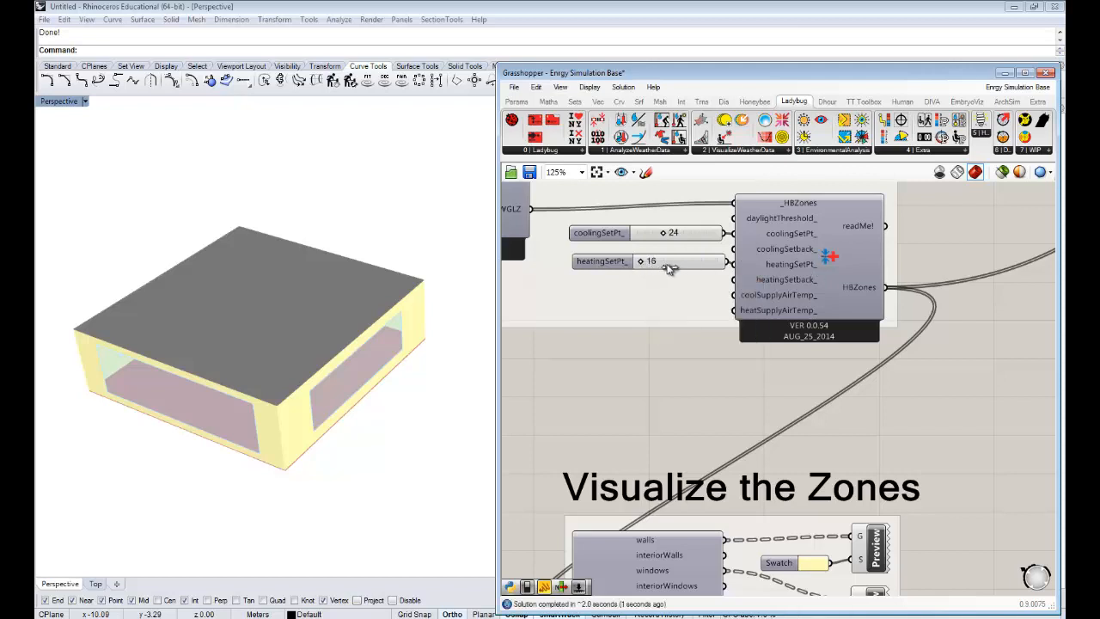
pyautogui.moveTo(669, 266); pyautogui.dragTo(702, 266)
# - Examine the zone setpoint component and its HBZones connection to the energy simulation group
pyautogui.scroll(-3, 774, 356)
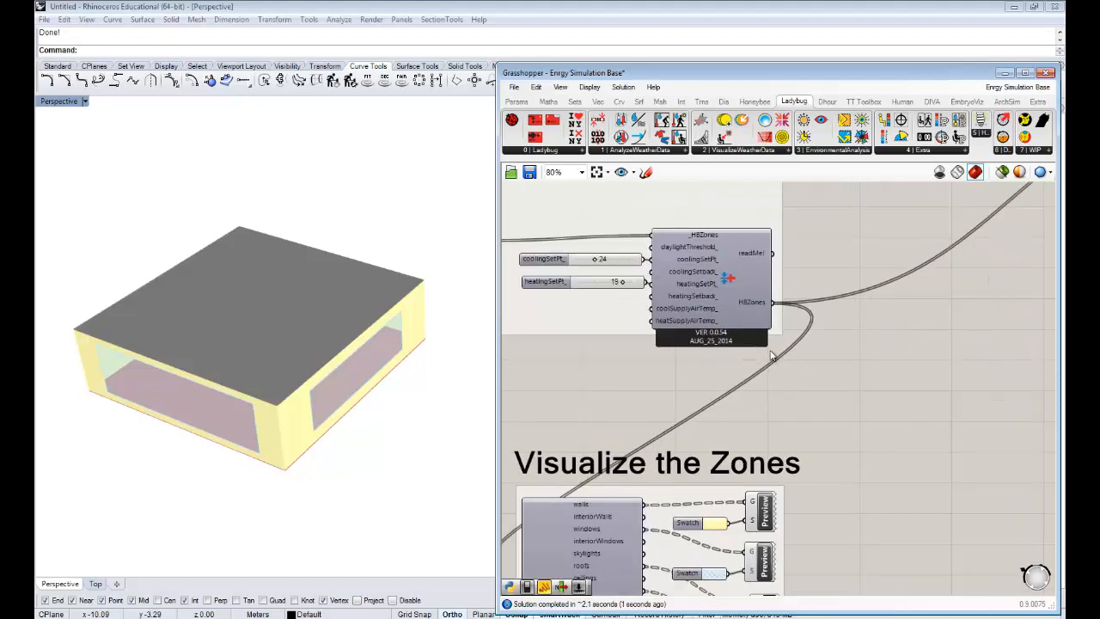
pyautogui.moveTo(845, 334); pyautogui.dragTo(720, 341, button='right')
pyautogui.moveTo(905, 289); pyautogui.dragTo(796, 328, button='right')
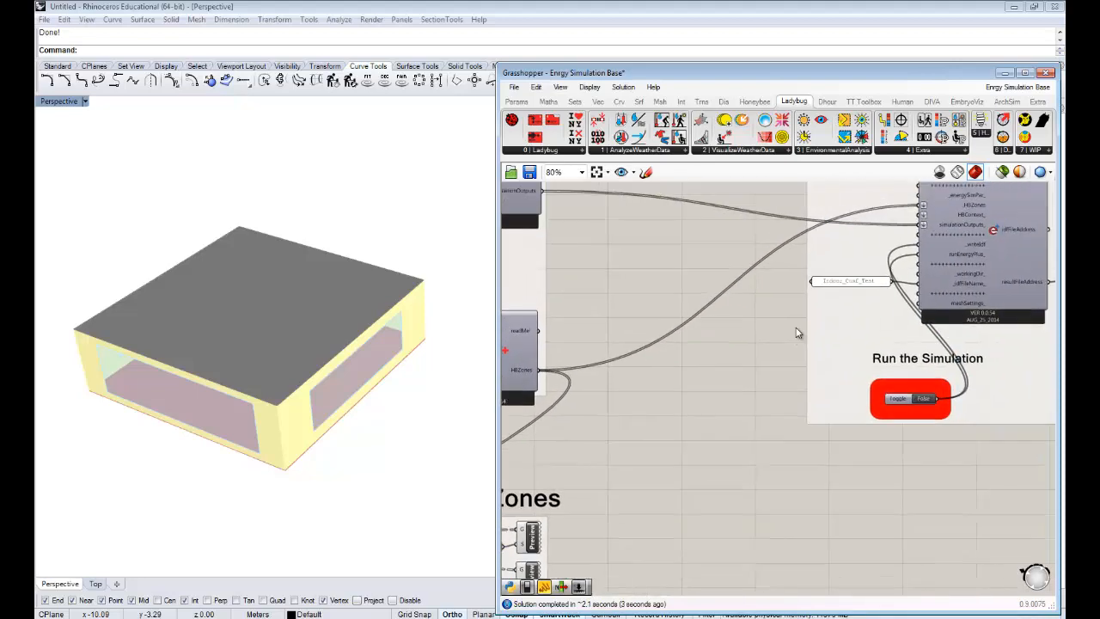
pyautogui.scroll(-2, 791, 328)
pyautogui.scroll(2, 784, 327)
pyautogui.moveTo(700, 353); pyautogui.dragTo(779, 340, button='right')
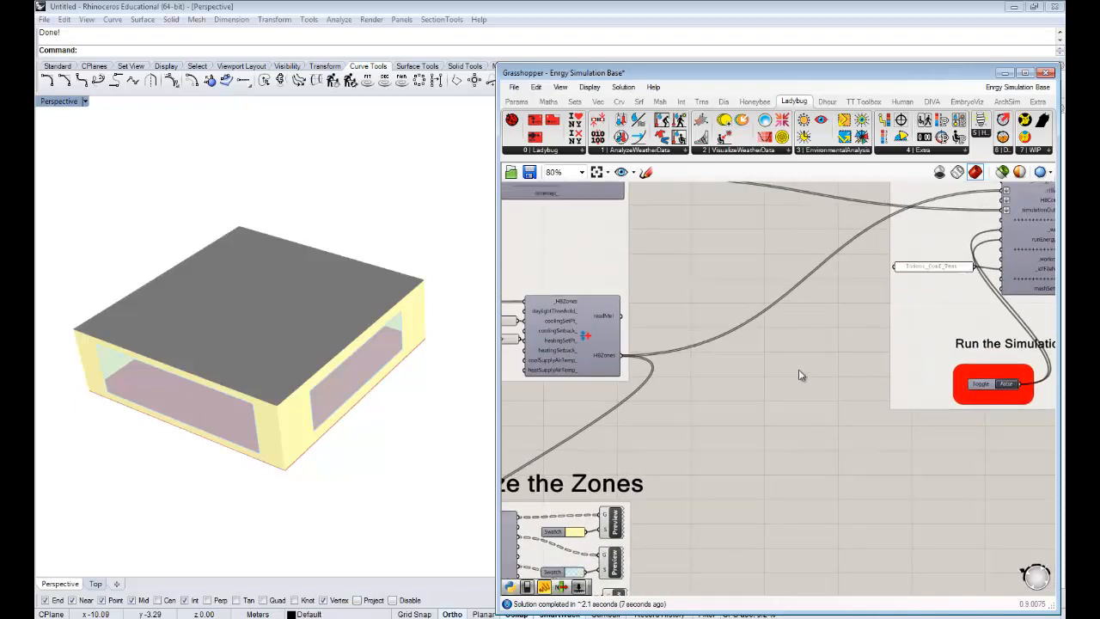
pyautogui.moveTo(973, 424); pyautogui.dragTo(896, 350, button='right')
pyautogui.scroll(1, 682, 360)
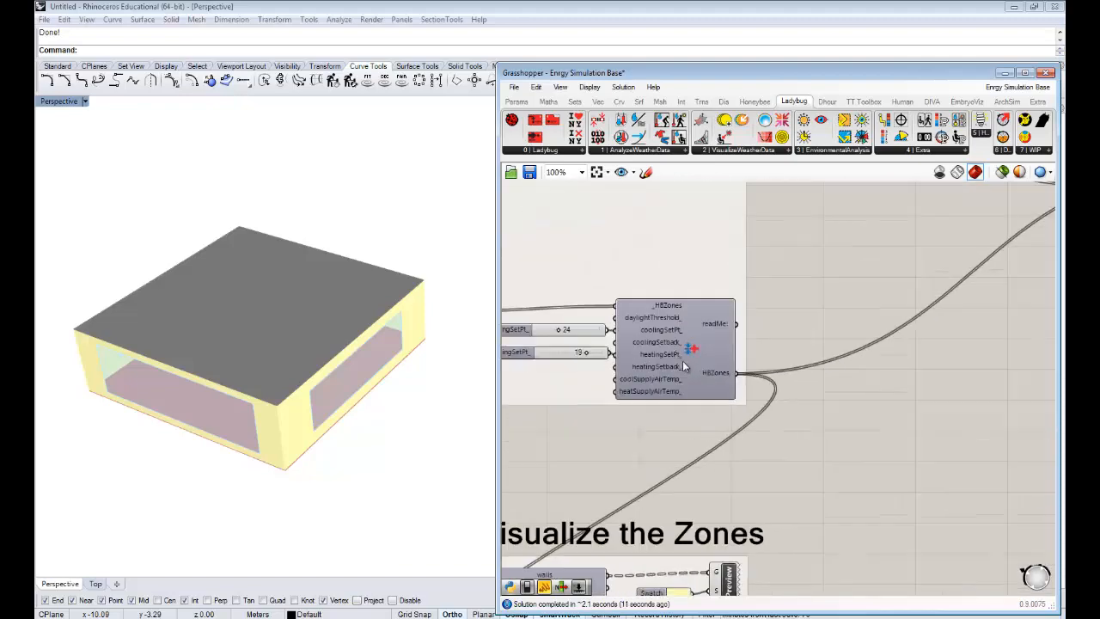
pyautogui.moveTo(683, 360); pyautogui.dragTo(817, 357, button='right')
pyautogui.scroll(1, 786, 365)
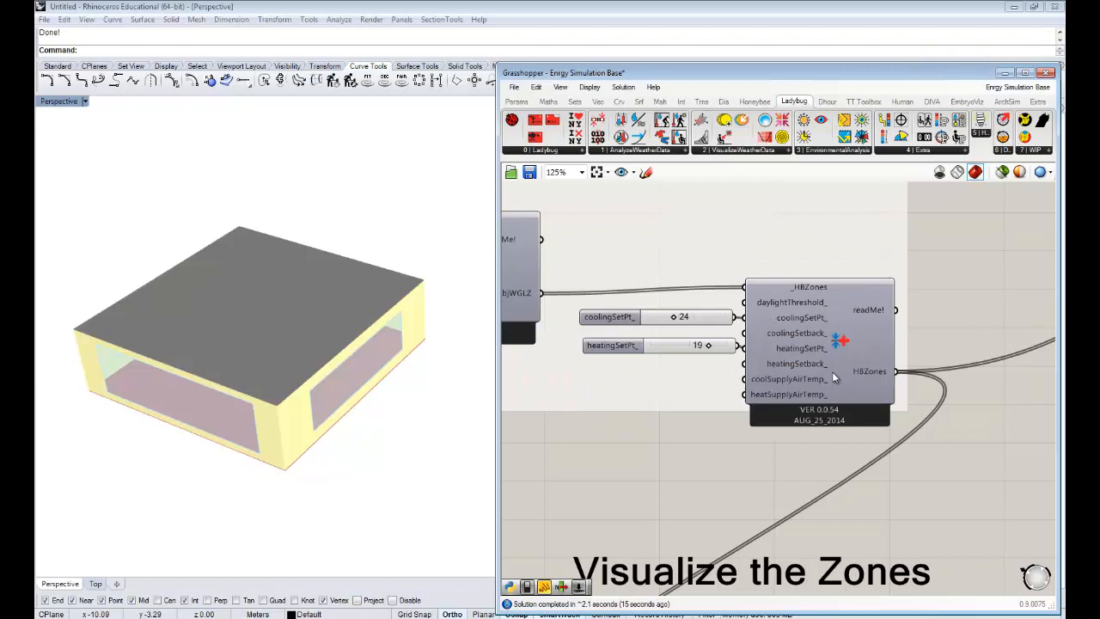
pyautogui.moveTo(832, 371)
pyautogui.mouseDown(button='right')
pyautogui.moveTo(741, 381)
pyautogui.moveTo(711, 371)
pyautogui.mouseUp(button='right')
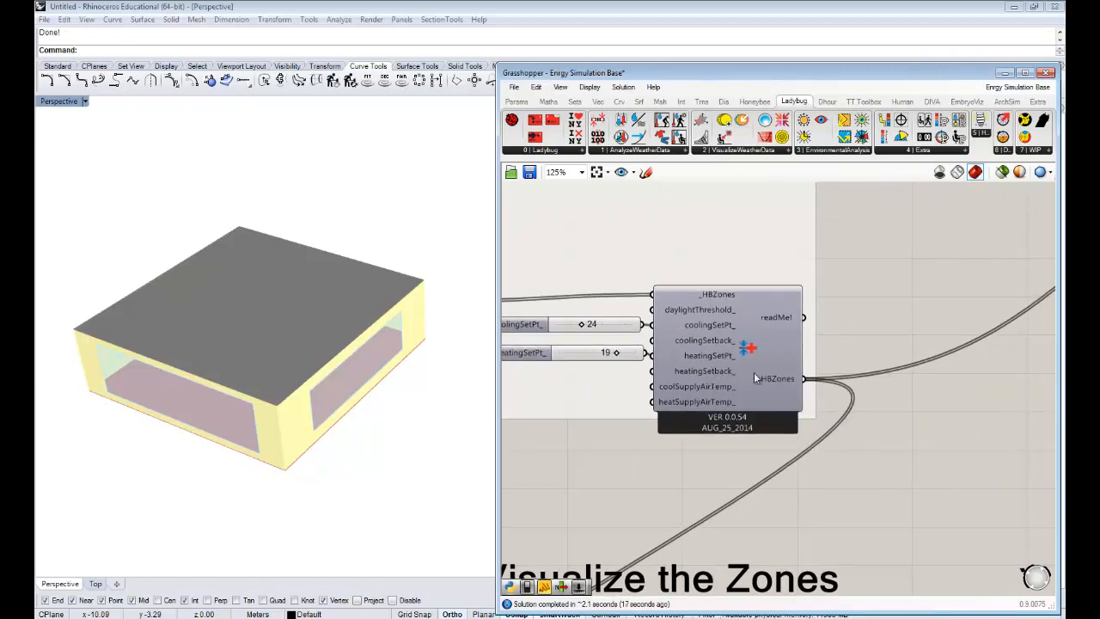
pyautogui.scroll(-1, 745, 390)
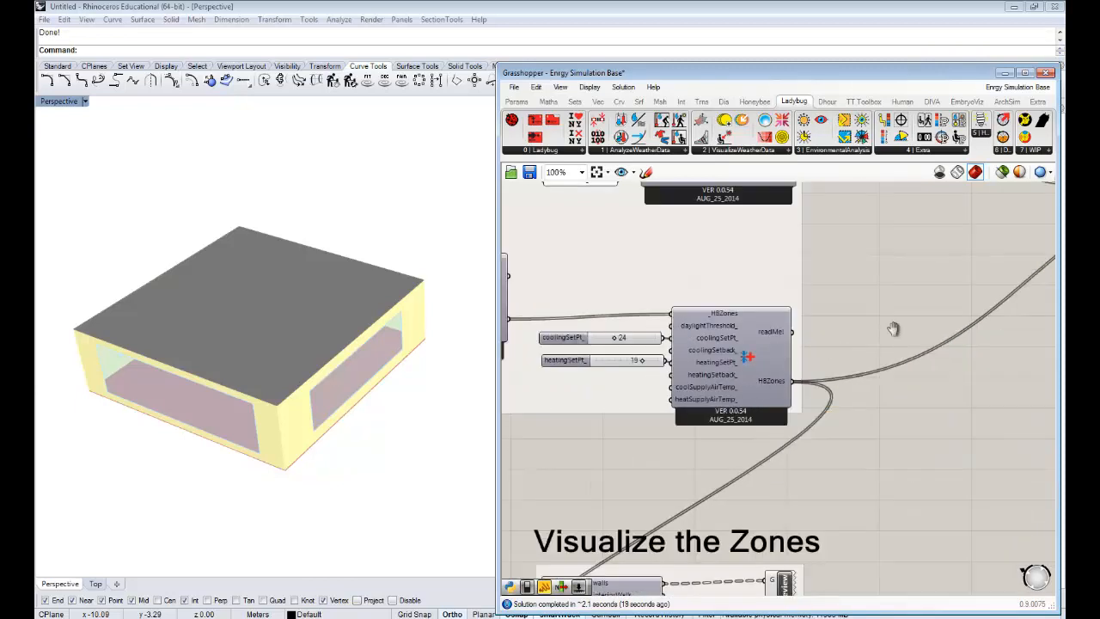
# - Examine the comfort calculator's inputs and its placement beside the "Run the Energy Simulation + Get Results" group
pyautogui.moveTo(889, 324); pyautogui.dragTo(756, 341, button='right')
pyautogui.scroll(-3, 756, 341)
pyautogui.moveTo(1016, 332); pyautogui.dragTo(844, 335, button='right')
pyautogui.moveTo(989, 344); pyautogui.dragTo(740, 321, button='right')
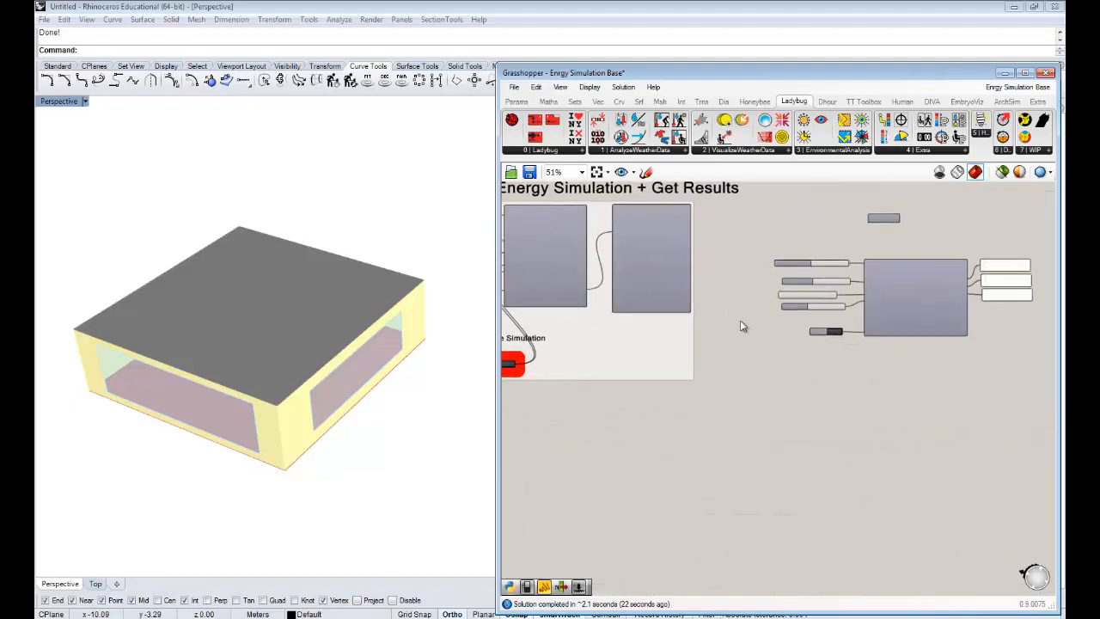
pyautogui.moveTo(956, 315); pyautogui.dragTo(886, 345, button='right')
pyautogui.scroll(3, 782, 323)
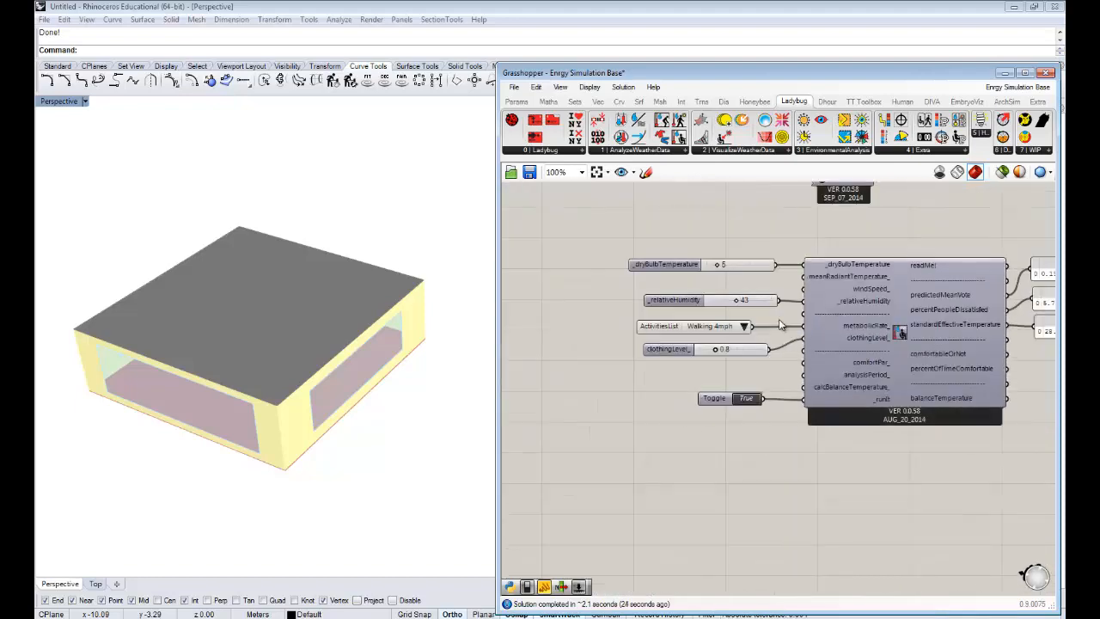
pyautogui.moveTo(770, 385); pyautogui.dragTo(941, 374, button='right')
pyautogui.scroll(-3, 908, 375)
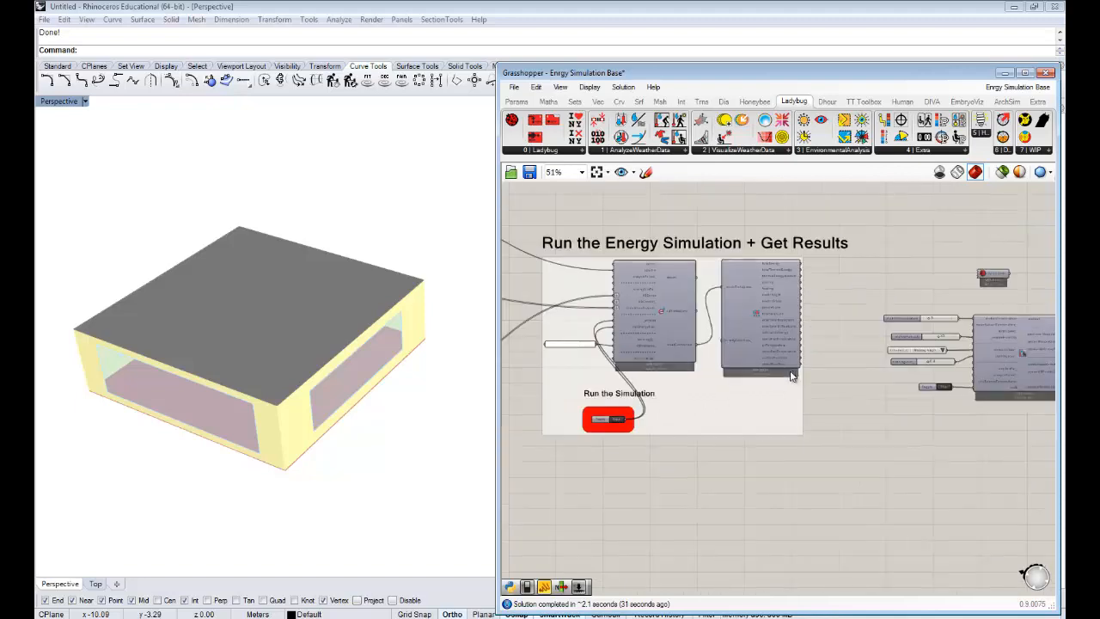
# - Run the energy simulation by setting the Run the Simulation toggle to True
pyautogui.moveTo(630, 415); pyautogui.dragTo(653, 510, button='right')
pyautogui.scroll(3, 691, 405)
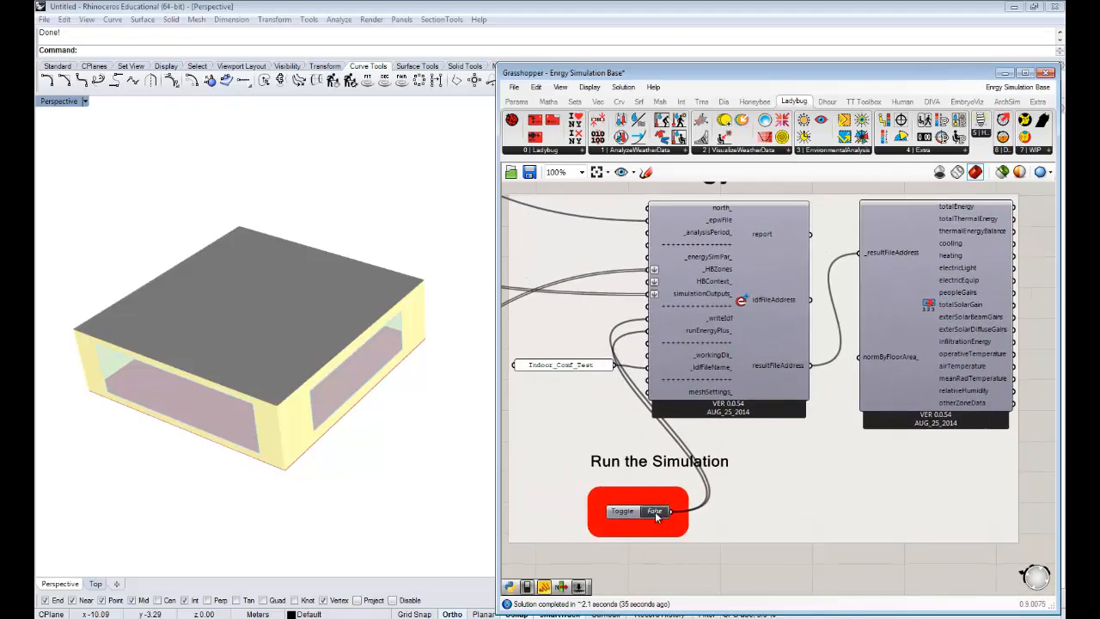
pyautogui.doubleClick(658, 512)
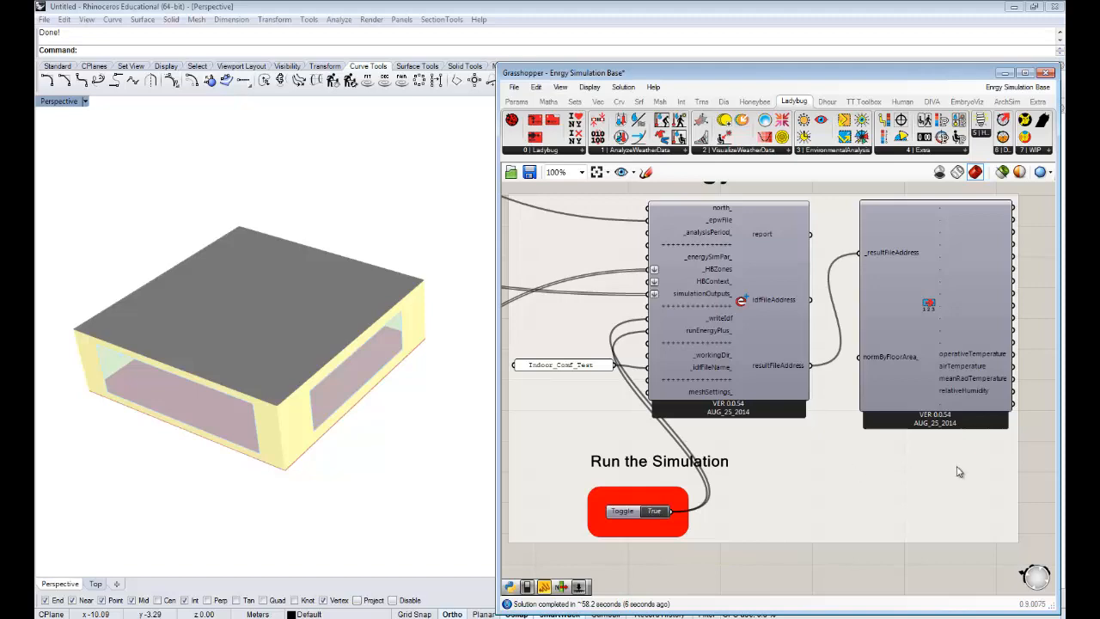
# - Examine the temperature and humidity outputs on the energy simulation results reader
pyautogui.moveTo(960, 471); pyautogui.dragTo(798, 487, button='right')
pyautogui.click(771, 333)
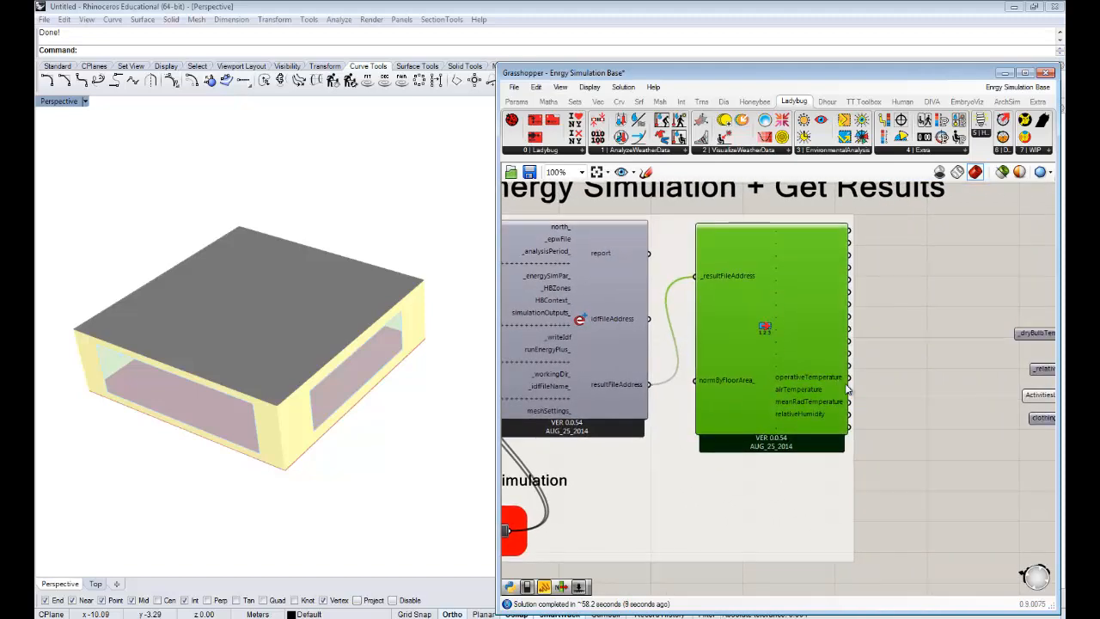
pyautogui.scroll(2, 731, 387)
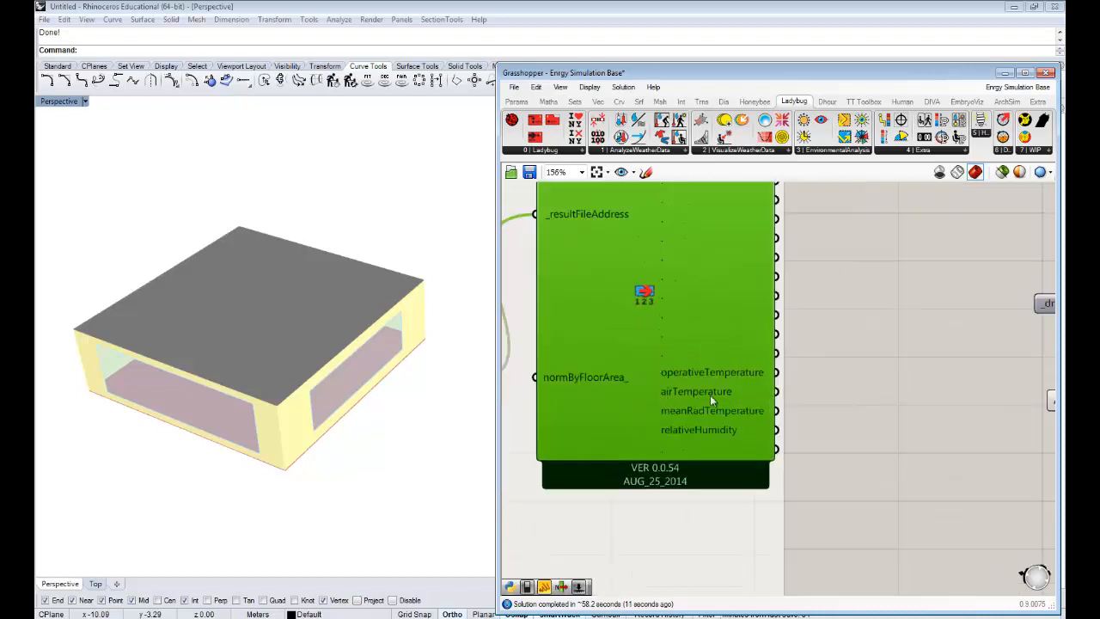
pyautogui.moveTo(834, 423); pyautogui.dragTo(751, 417, button='right')
pyautogui.moveTo(819, 389); pyautogui.dragTo(861, 408, button='right')
pyautogui.click(832, 399)
pyautogui.scroll(-2, 831, 399)
# - Add a panel beside the results reader, connect it to operativeTemperature and enlarge it to show the hourly data
pyautogui.doubleClick(848, 384)
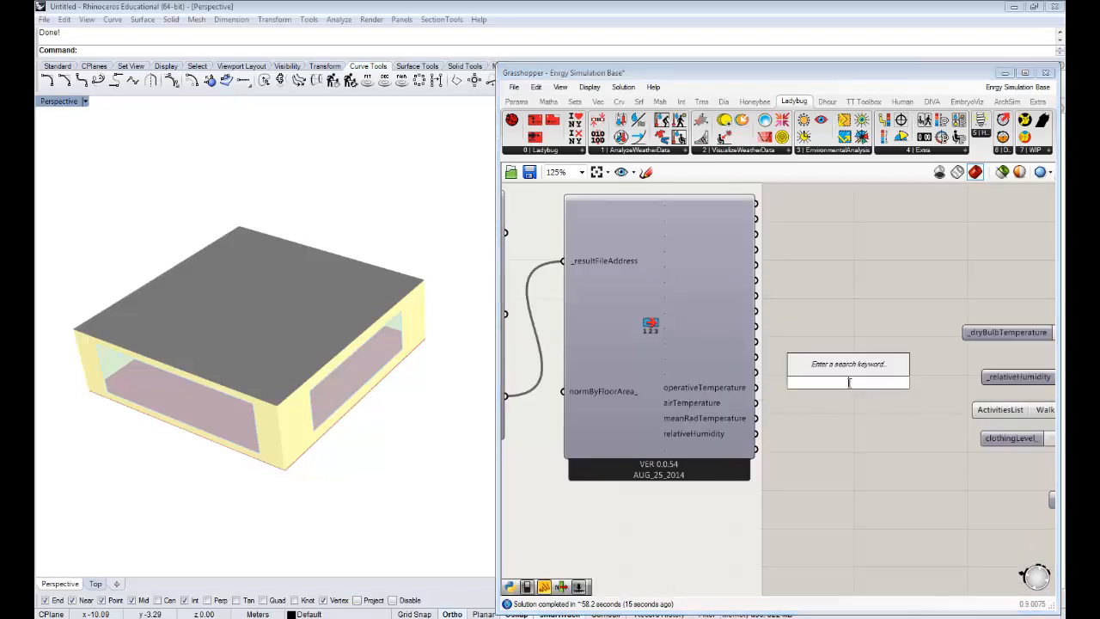
pyautogui.write('panel')
pyautogui.press('Return')
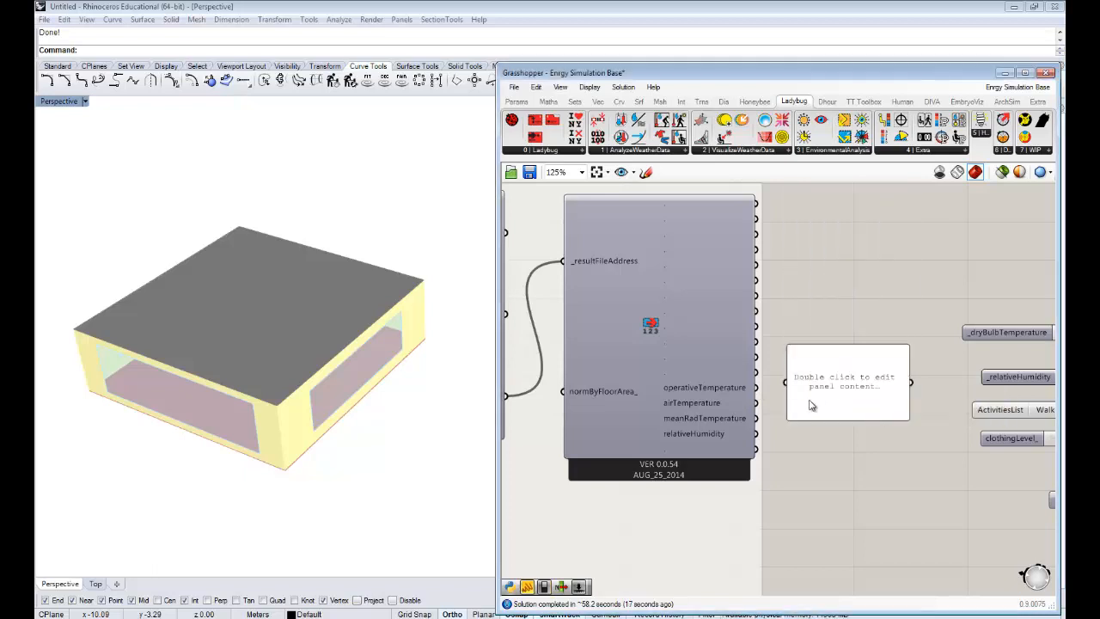
pyautogui.moveTo(757, 389); pyautogui.dragTo(786, 382)
pyautogui.moveTo(936, 435); pyautogui.dragTo(783, 401, button='right')
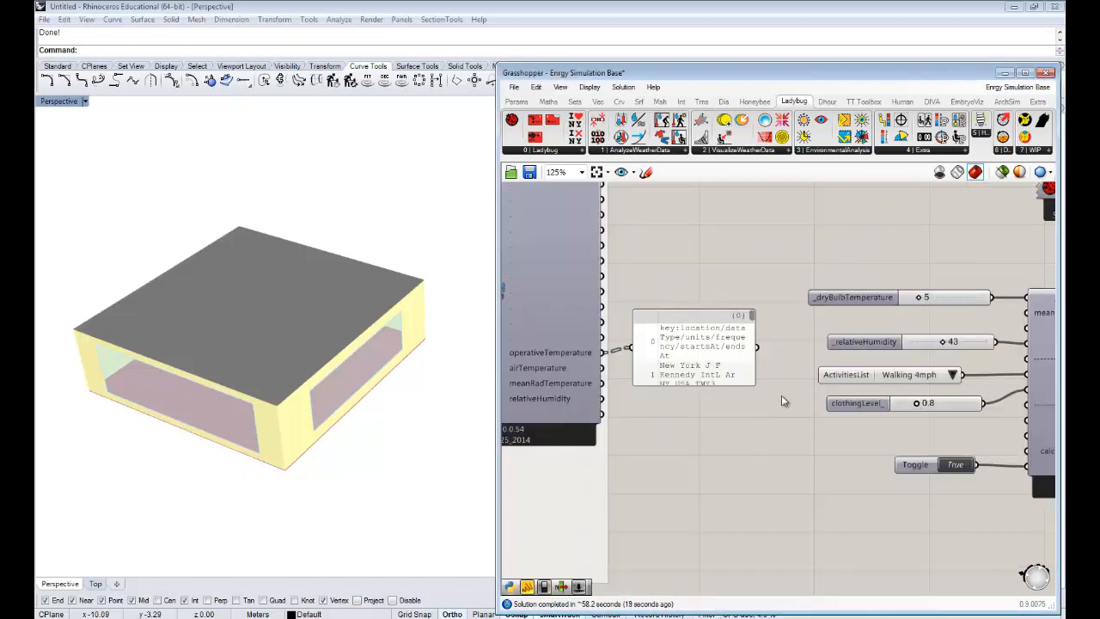
pyautogui.moveTo(752, 384); pyautogui.dragTo(973, 553)
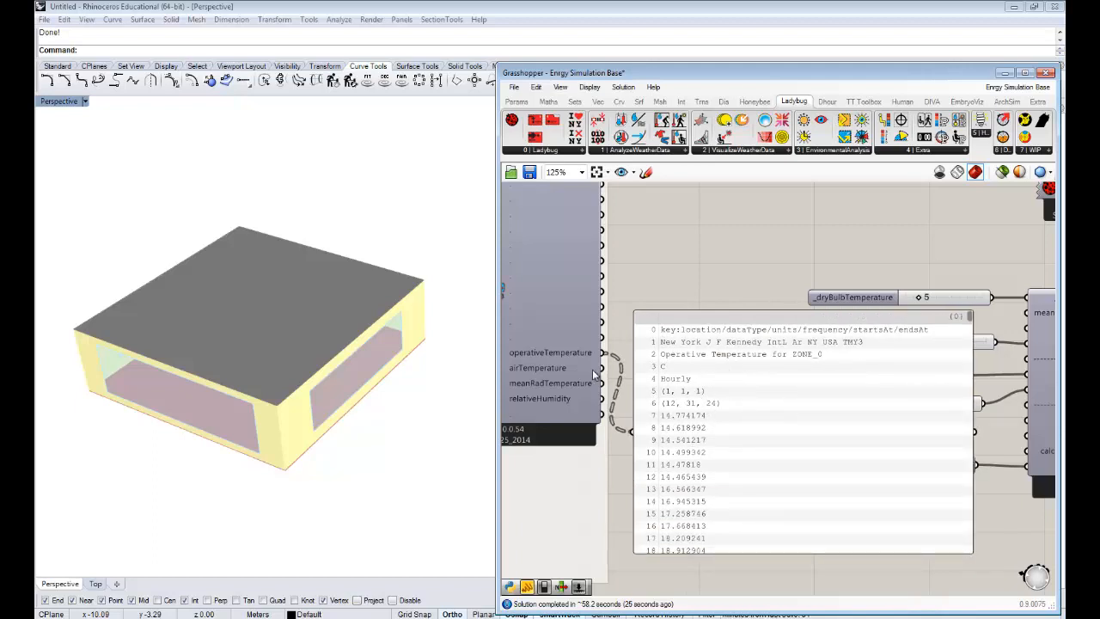
# - Rewire the enlarged panel to the airTemperature output, inspect its hourly values and move the panel aside
pyautogui.moveTo(603, 369); pyautogui.dragTo(659, 438)
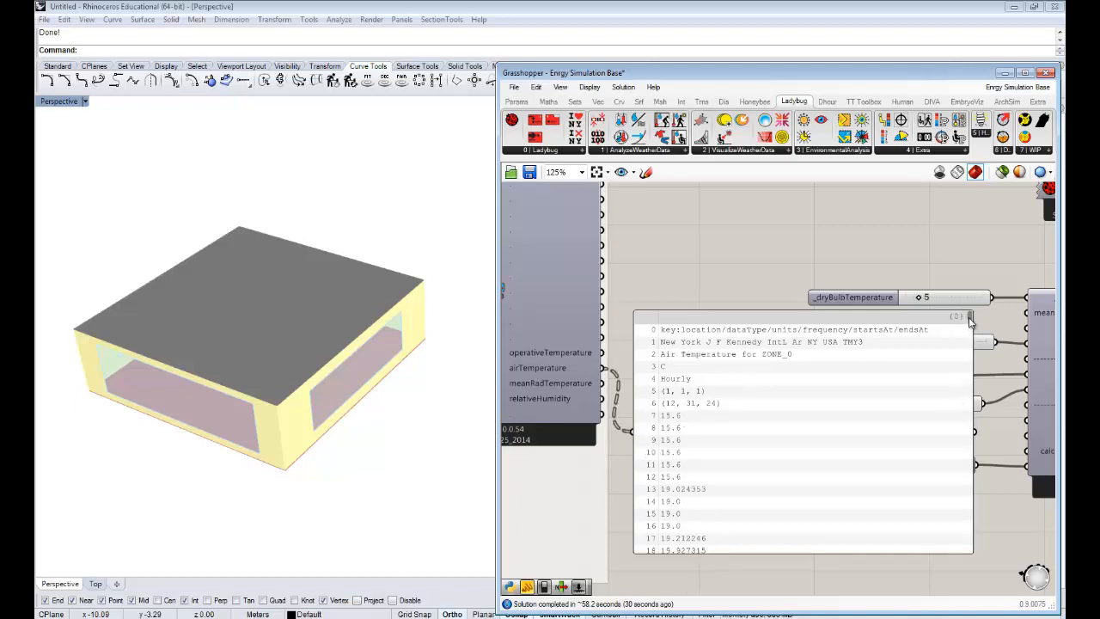
pyautogui.moveTo(970, 318); pyautogui.dragTo(970, 347)
pyautogui.moveTo(714, 355); pyautogui.dragTo(691, 379, button='right')
pyautogui.click(710, 392)
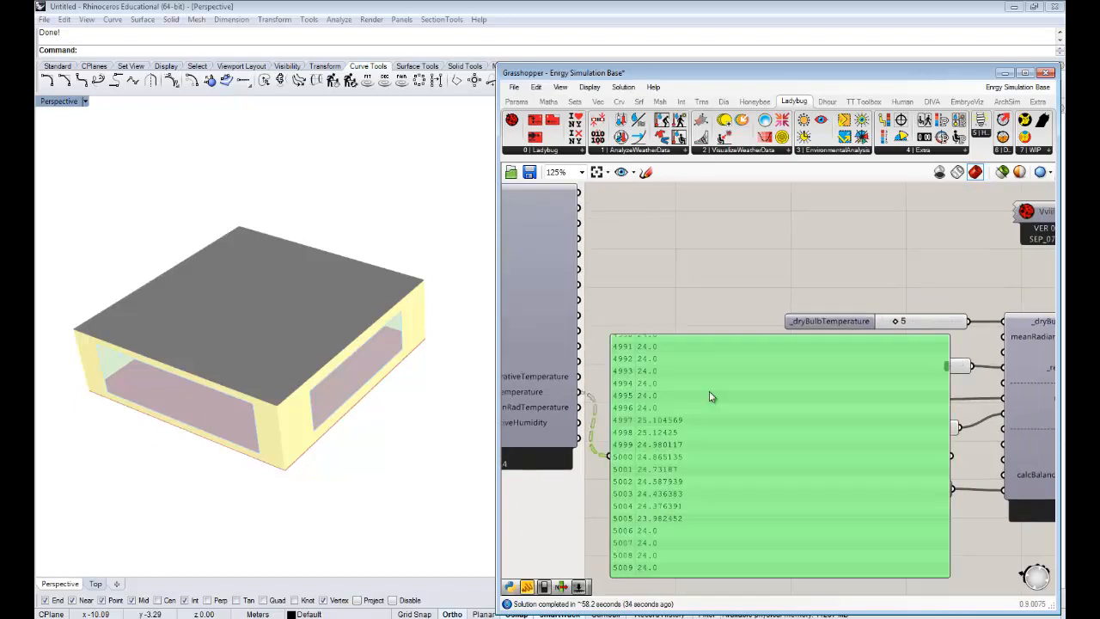
pyautogui.moveTo(709, 396); pyautogui.dragTo(810, 416)
# - Add a Param Viewer and connect it to the airTemperature output to inspect its data branches
pyautogui.doubleClick(688, 297)
pyautogui.write('pan')
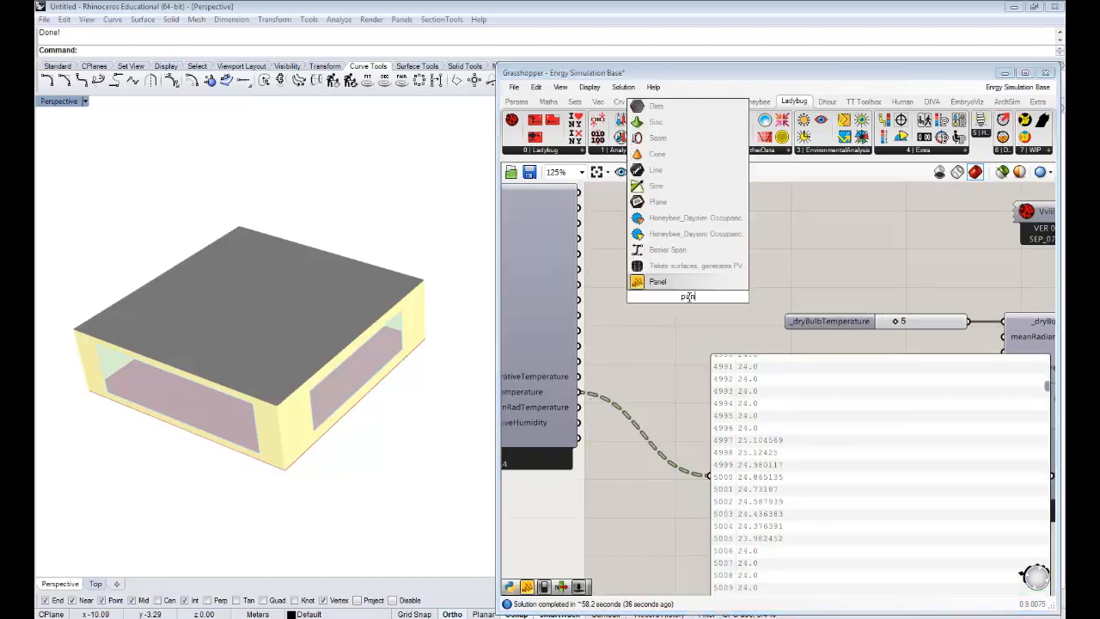
pyautogui.press('BackSpace')
pyautogui.write('ra')
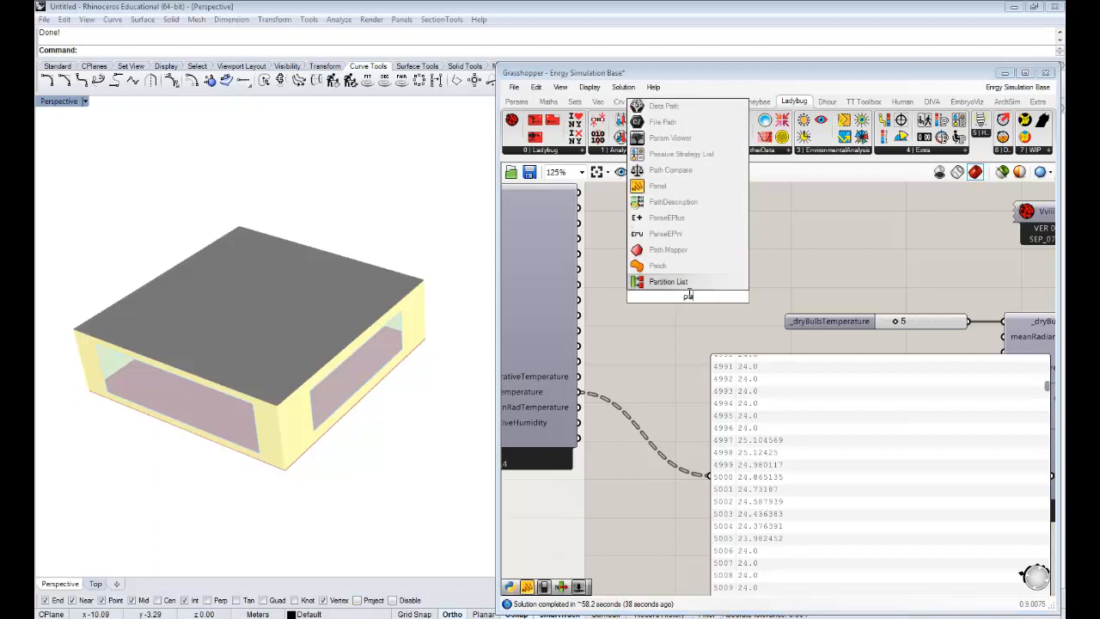
pyautogui.press('Return')
pyautogui.moveTo(582, 392); pyautogui.dragTo(611, 297)
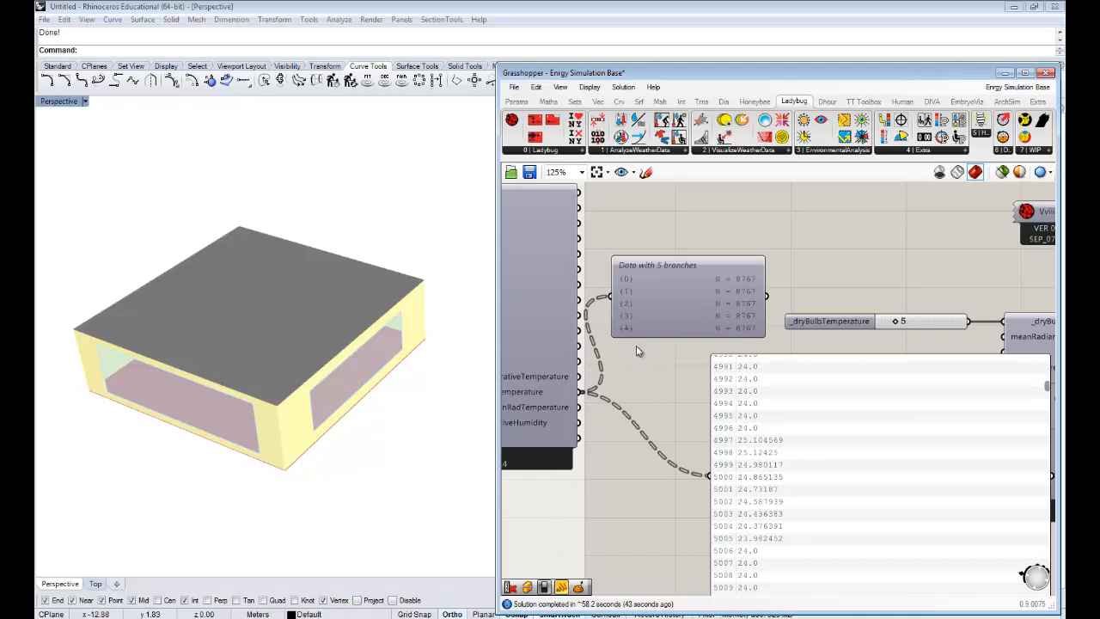
pyautogui.moveTo(731, 364)
pyautogui.mouseDown(button='right')
pyautogui.moveTo(712, 337)
pyautogui.moveTo(735, 370)
pyautogui.mouseUp(button='right')
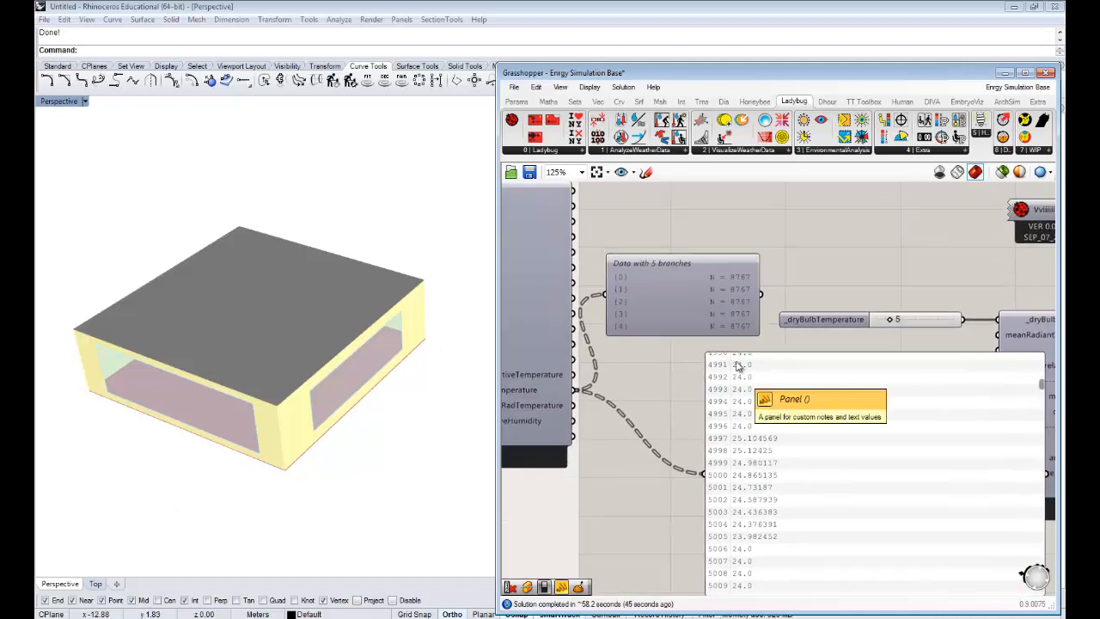
# - Delete the Param Viewer and the large panel connected to the airTemperature output
pyautogui.click(693, 308)
pyautogui.press('Delete')
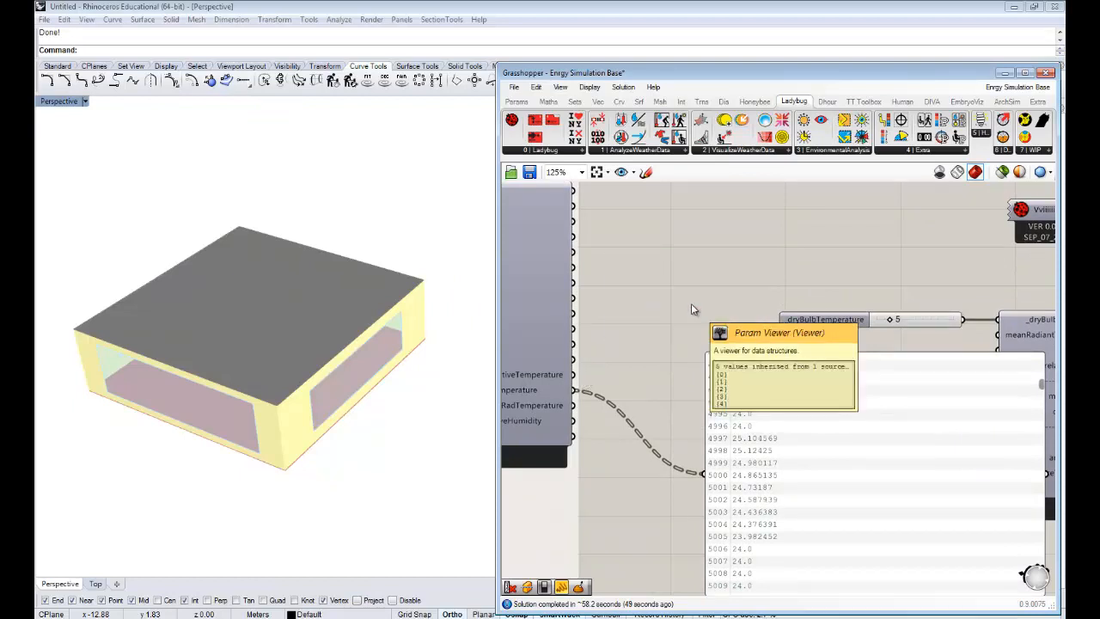
pyautogui.moveTo(799, 355); pyautogui.dragTo(772, 271, button='right')
pyautogui.click(746, 339)
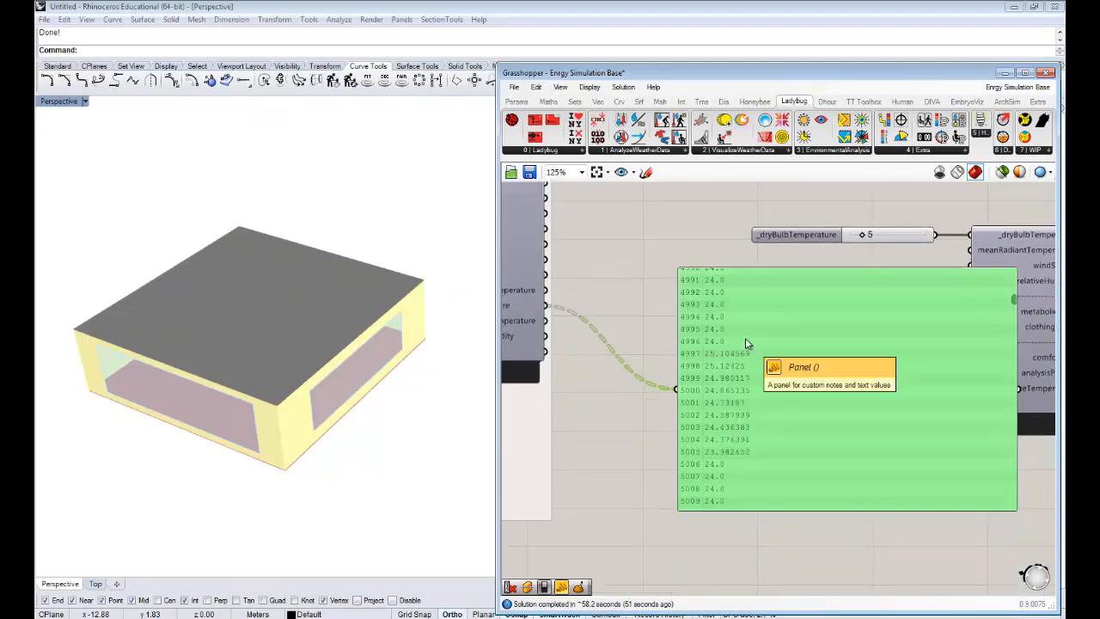
pyautogui.press('Delete')
# - Move the comfort calculator, together with its input controls and output panels, close to the results reader
pyautogui.scroll(-2, 730, 369)
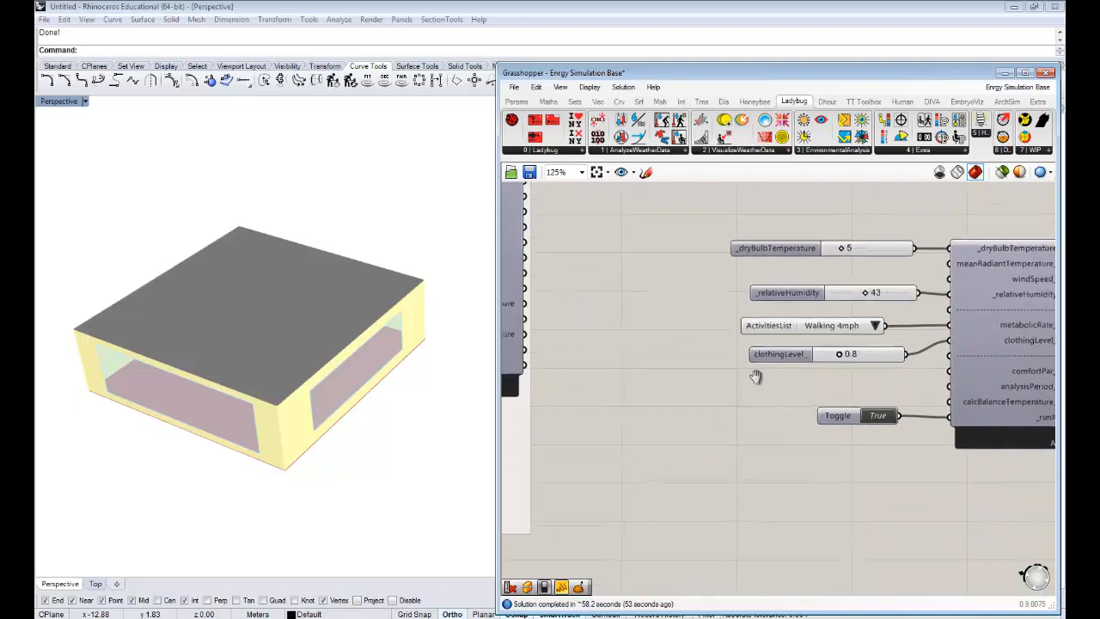
pyautogui.moveTo(851, 353); pyautogui.dragTo(767, 355, button='right')
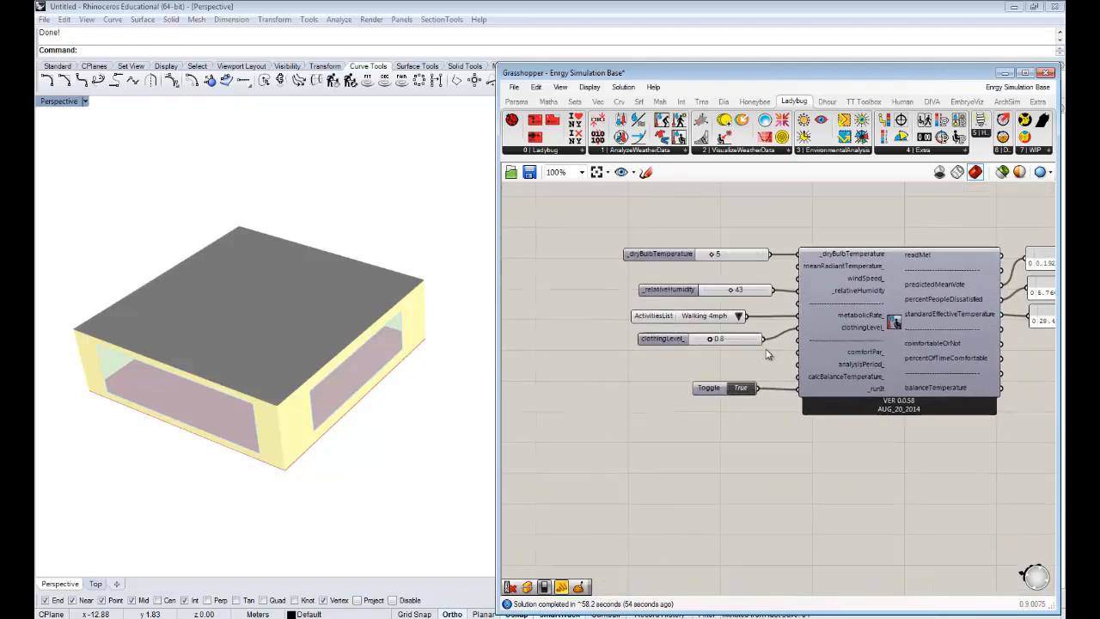
pyautogui.moveTo(952, 421); pyautogui.dragTo(906, 418, button='right')
pyautogui.scroll(-1, 747, 355)
pyautogui.moveTo(1029, 461); pyautogui.dragTo(650, 277)
pyautogui.moveTo(789, 317); pyautogui.dragTo(668, 315)
pyautogui.moveTo(615, 295); pyautogui.dragTo(843, 302, button='right')
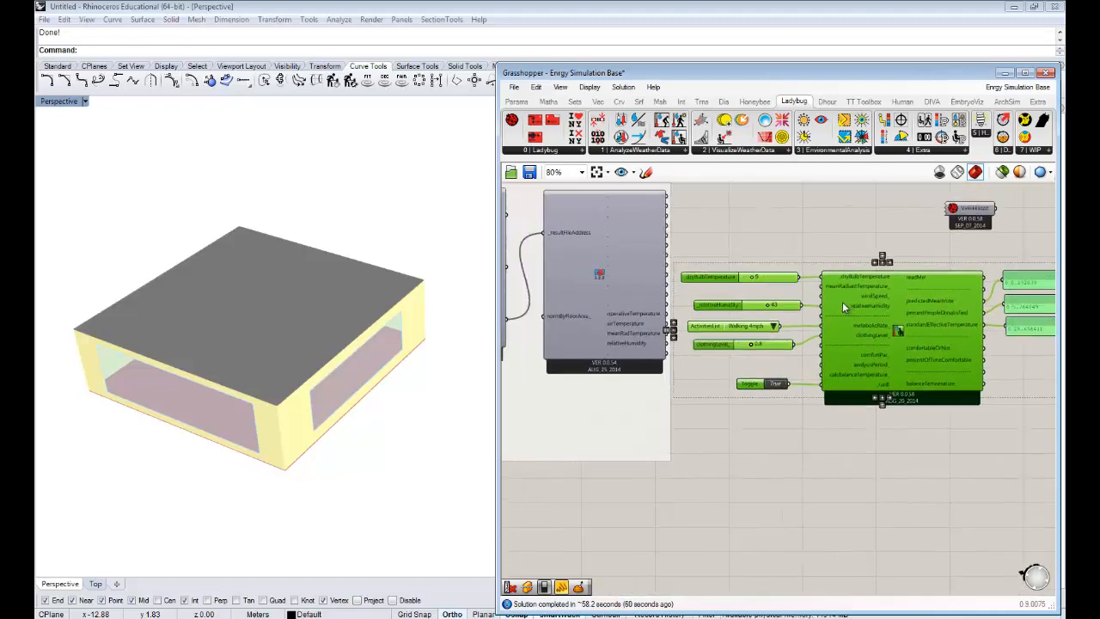
# - Set the comfort calculator's run toggle to False and delete its _dryBulbTemperature and _relativeHumidity sliders
pyautogui.scroll(1, 842, 302)
pyautogui.click(760, 235)
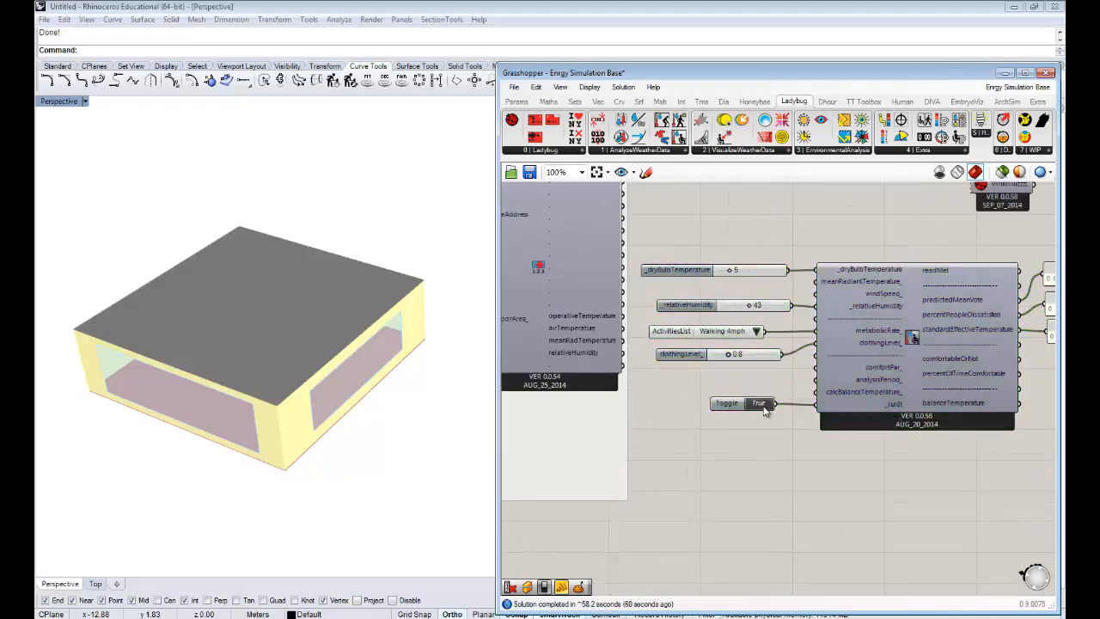
pyautogui.moveTo(753, 211); pyautogui.dragTo(692, 312)
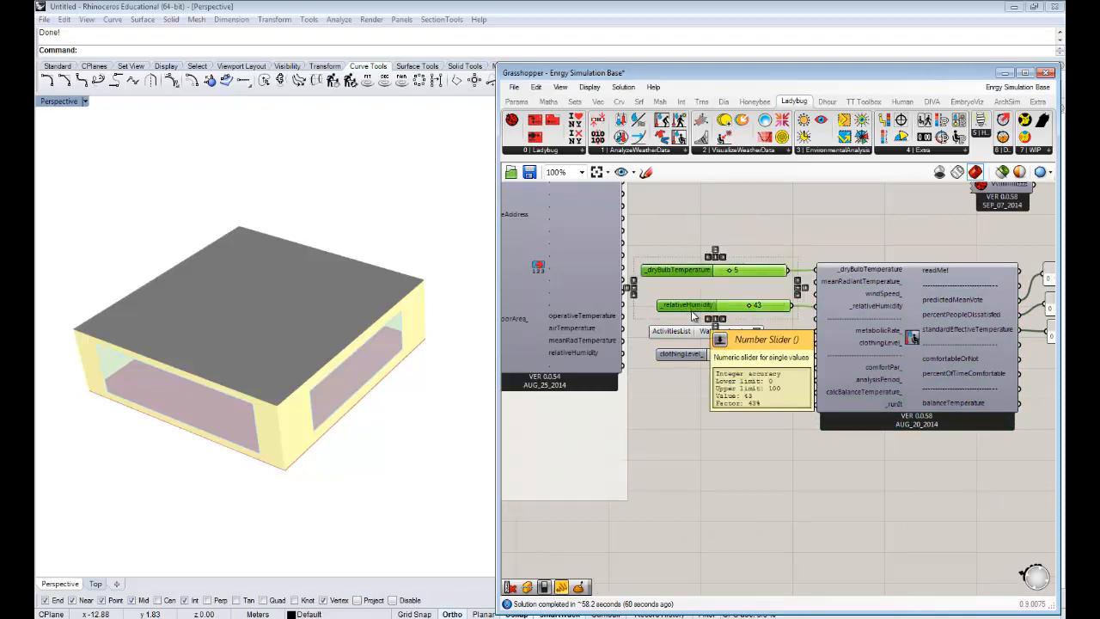
pyautogui.press('Delete')
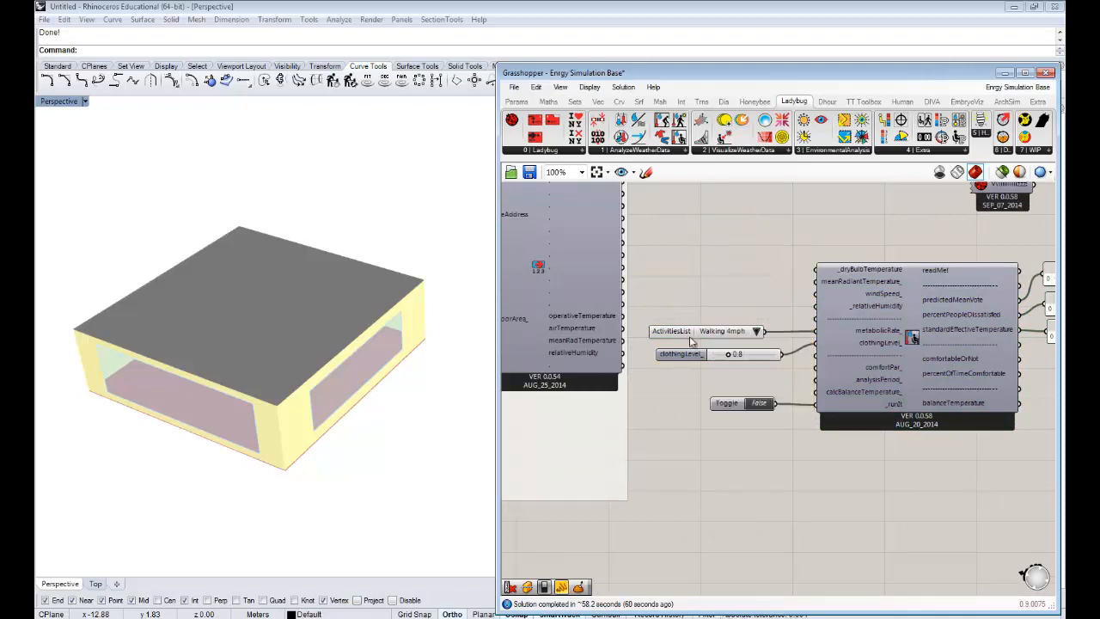
# - Set the ActivitiesList to Sitting and delete the clothingLevel_ slider
pyautogui.click(756, 331)
pyautogui.click(778, 368)
pyautogui.moveTo(681, 341); pyautogui.dragTo(692, 343)
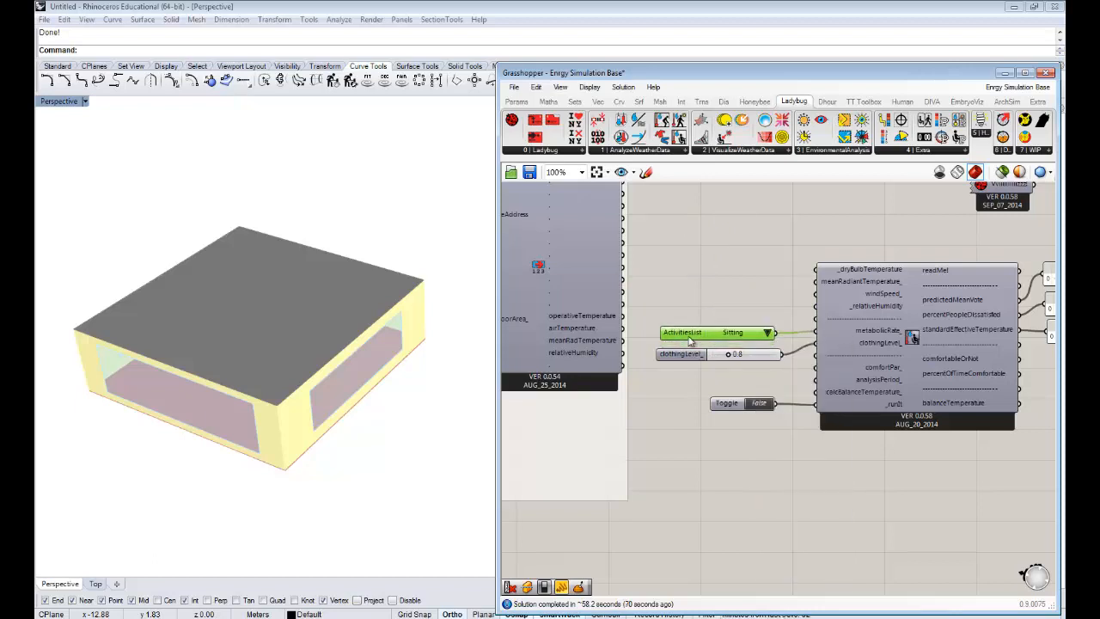
pyautogui.click(746, 361)
pyautogui.press('Delete')
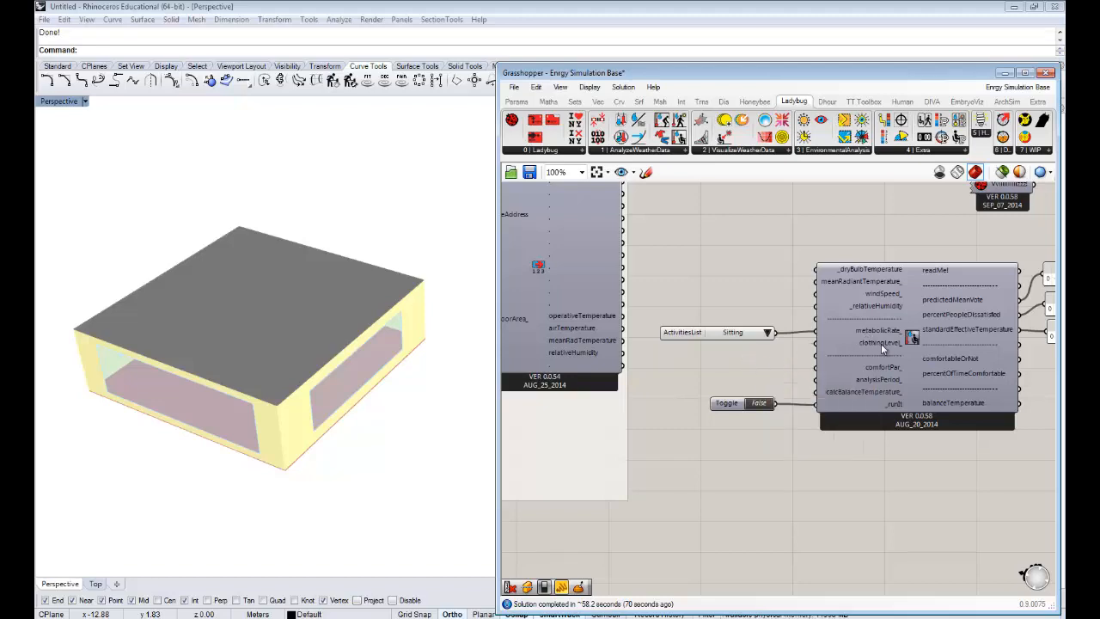
# - Connect the results reader's airTemperature, meanRadTemperature and relativeHumidity outputs to the calculator's _dryBulbTemperature, meanRadiantTemperature_ and _relativeHumidity inputs, moving the ActivitiesList clear
pyautogui.moveTo(881, 343); pyautogui.dragTo(878, 292, button='right')
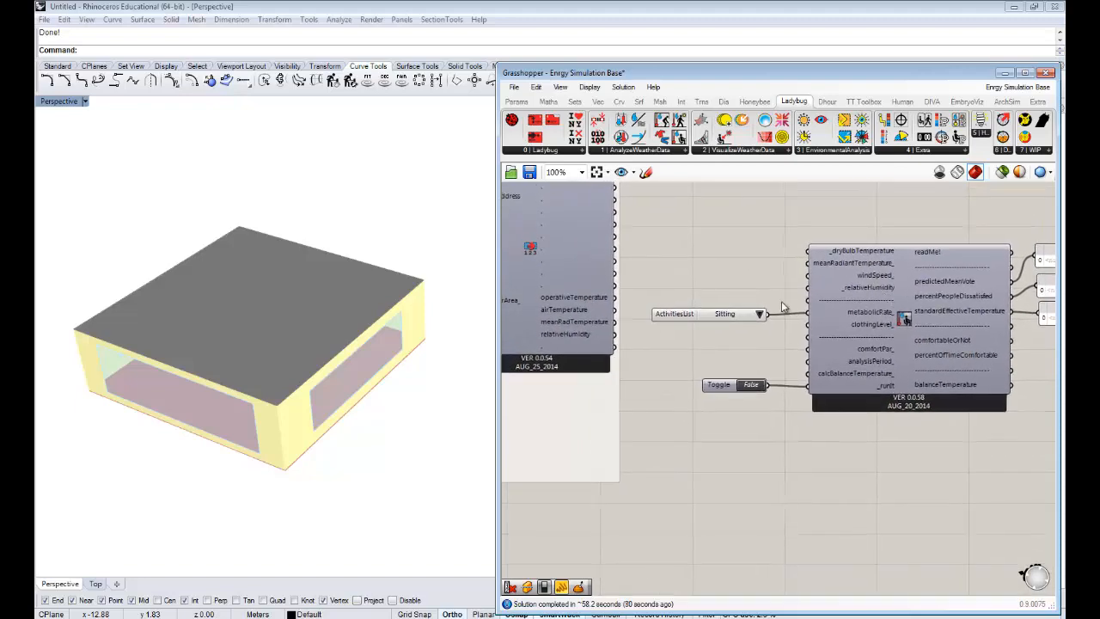
pyautogui.moveTo(775, 305); pyautogui.dragTo(783, 322, button='right')
pyautogui.moveTo(686, 334); pyautogui.dragTo(685, 351)
pyautogui.moveTo(628, 325)
pyautogui.mouseDown()
pyautogui.moveTo(823, 266)
pyautogui.moveTo(687, 303)
pyautogui.moveTo(645, 351)
pyautogui.moveTo(635, 344)
pyautogui.moveTo(744, 320)
pyautogui.moveTo(632, 338)
pyautogui.mouseUp()
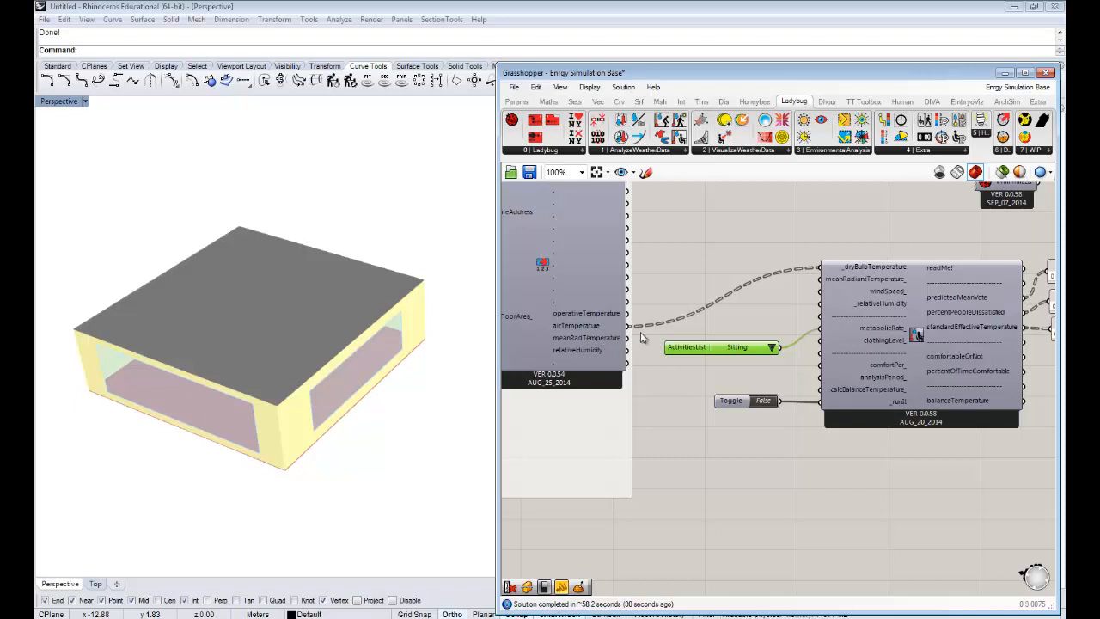
pyautogui.moveTo(629, 338); pyautogui.dragTo(832, 281)
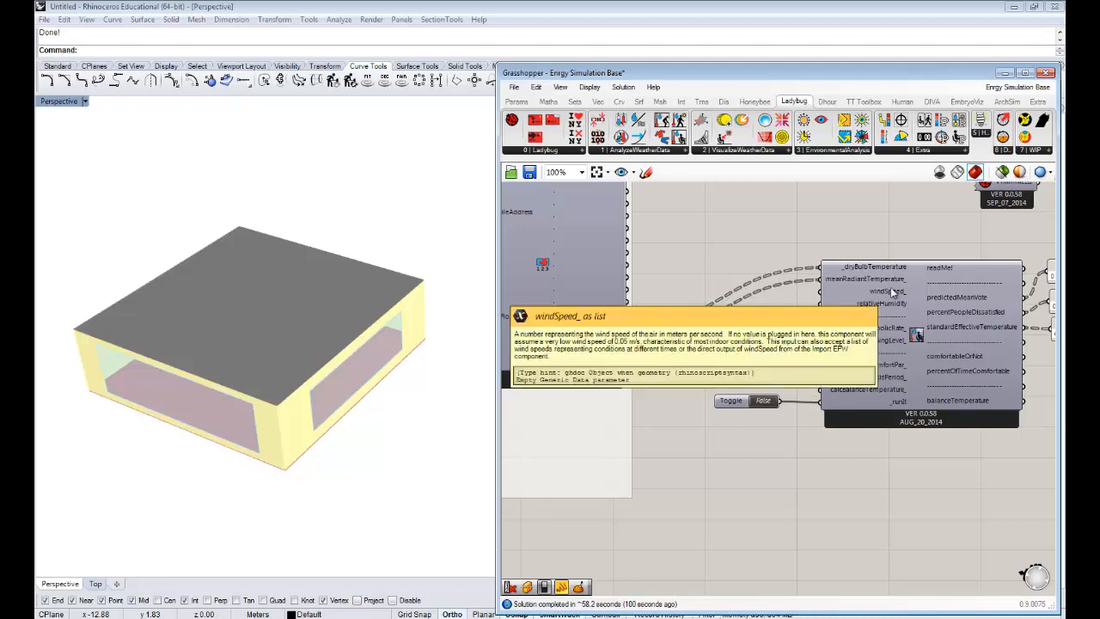
pyautogui.moveTo(687, 350); pyautogui.dragTo(685, 371)
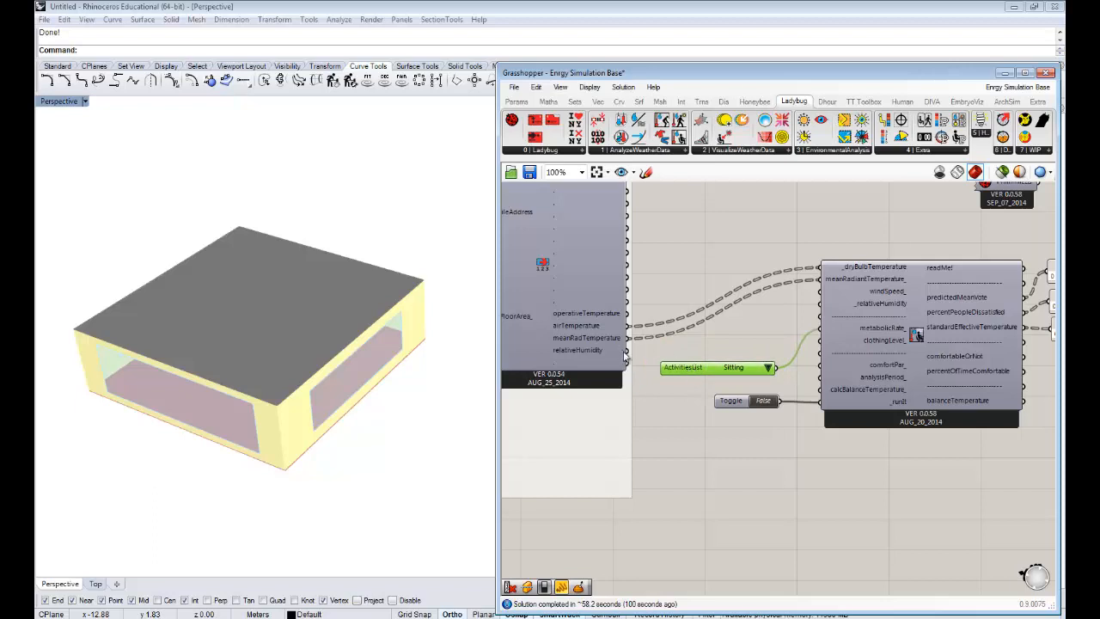
pyautogui.moveTo(626, 351); pyautogui.dragTo(818, 303)
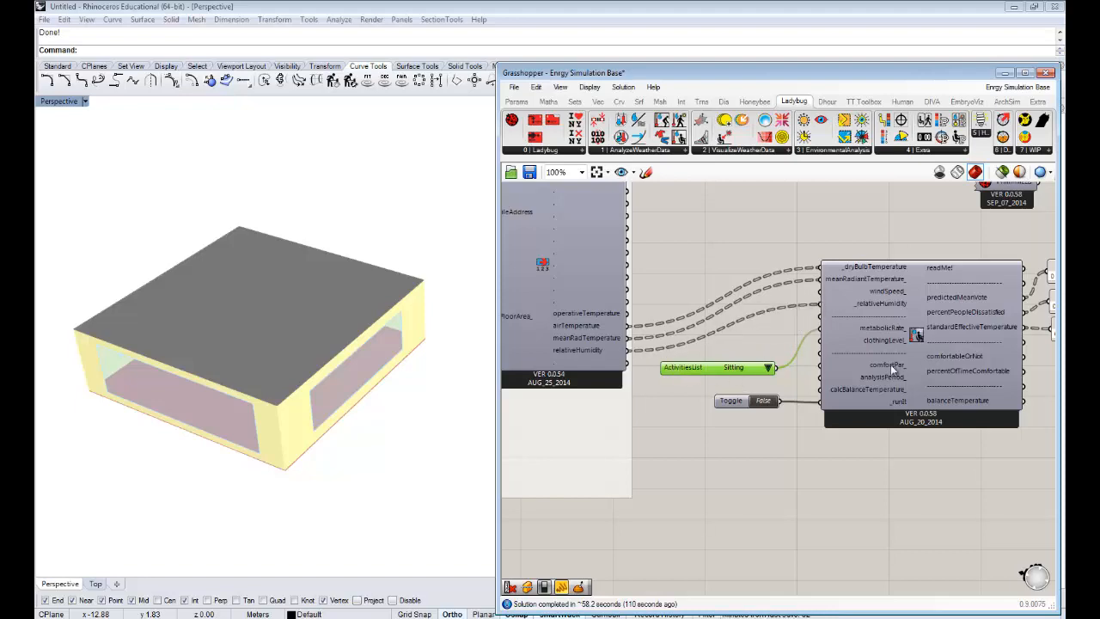
# - Run the comfort calculator by setting its _runIt toggle to True
pyautogui.moveTo(900, 340); pyautogui.dragTo(868, 334, button='right')
pyautogui.moveTo(894, 368); pyautogui.dragTo(801, 355, button='right')
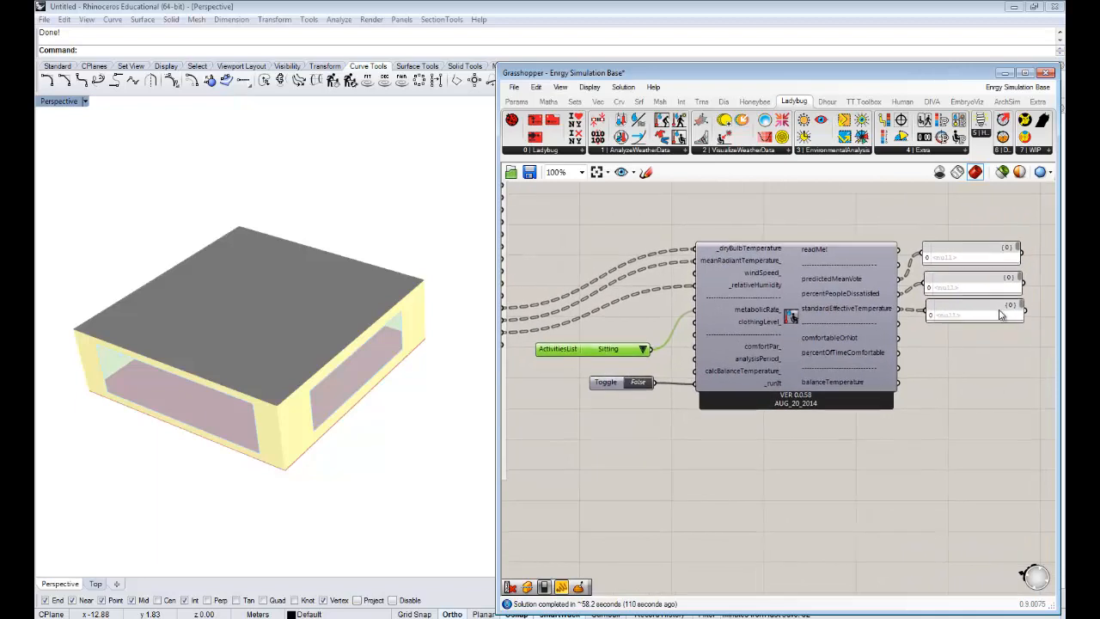
pyautogui.click(638, 384)
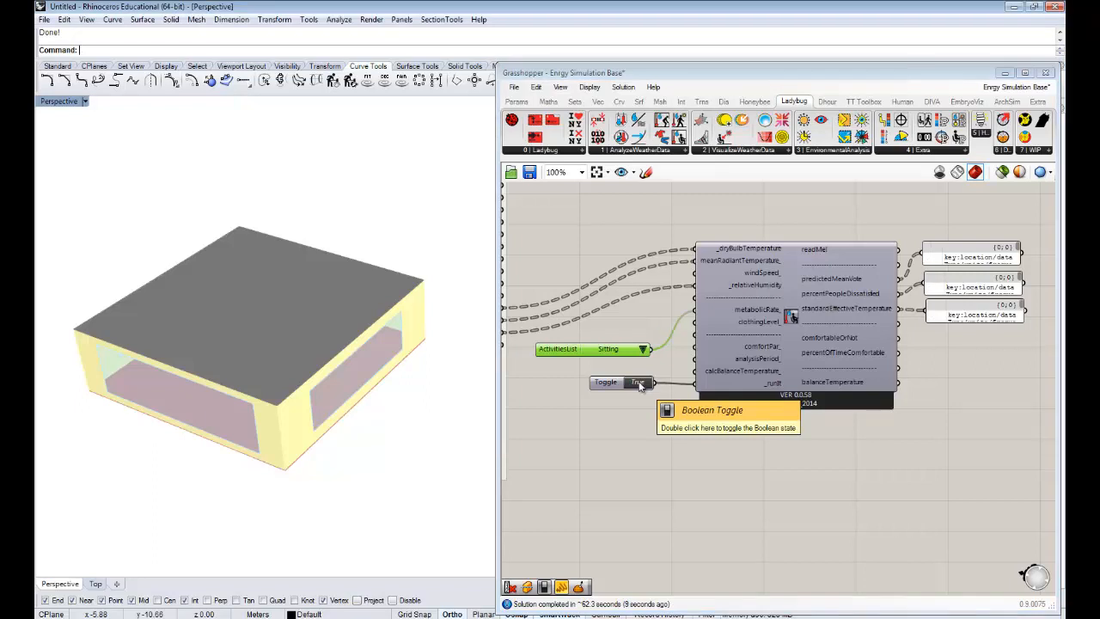
# - Enlarge the predictedMeanVote panel to show its hourly data and move it clear of the other output panels
pyautogui.moveTo(794, 367); pyautogui.dragTo(598, 387, button='right')
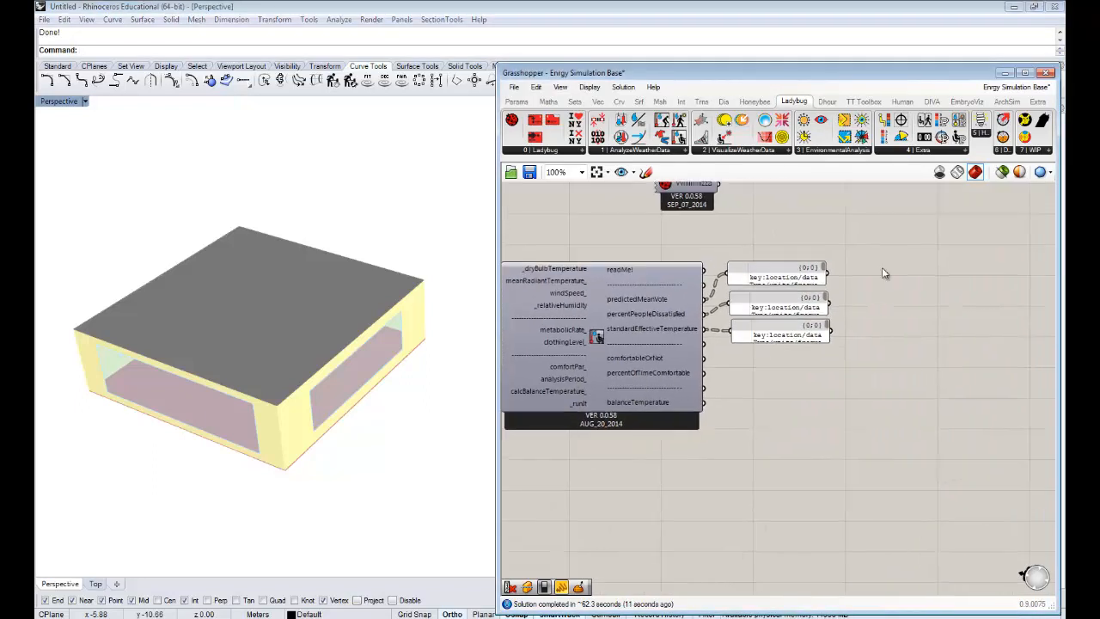
pyautogui.moveTo(827, 287); pyautogui.dragTo(959, 225)
pyautogui.moveTo(933, 291); pyautogui.dragTo(922, 370, button='right')
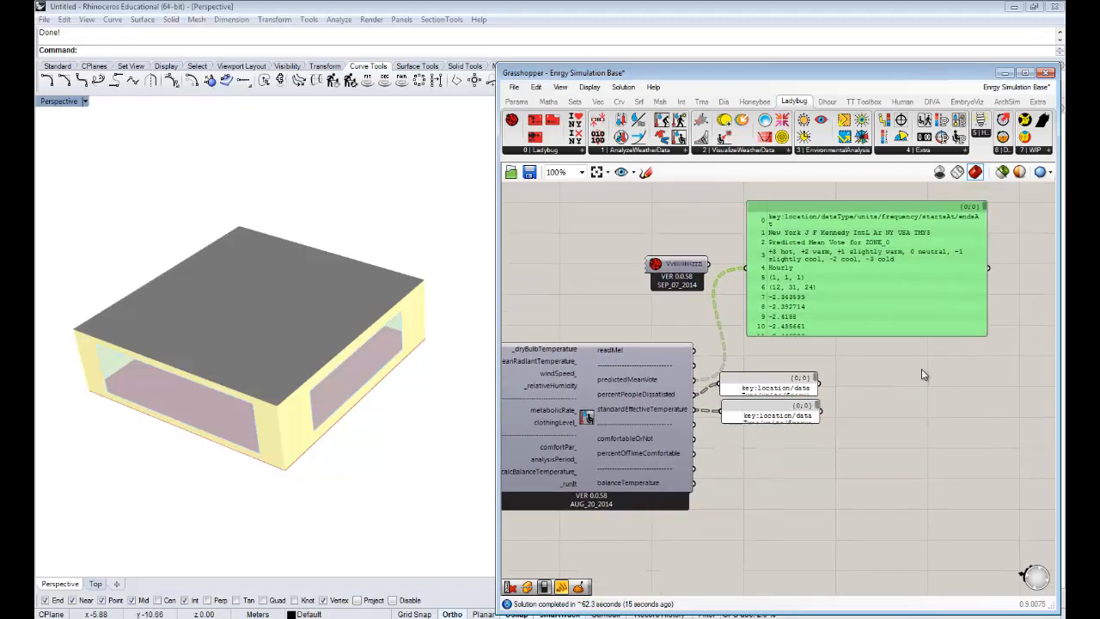
pyautogui.moveTo(909, 336); pyautogui.dragTo(908, 359)
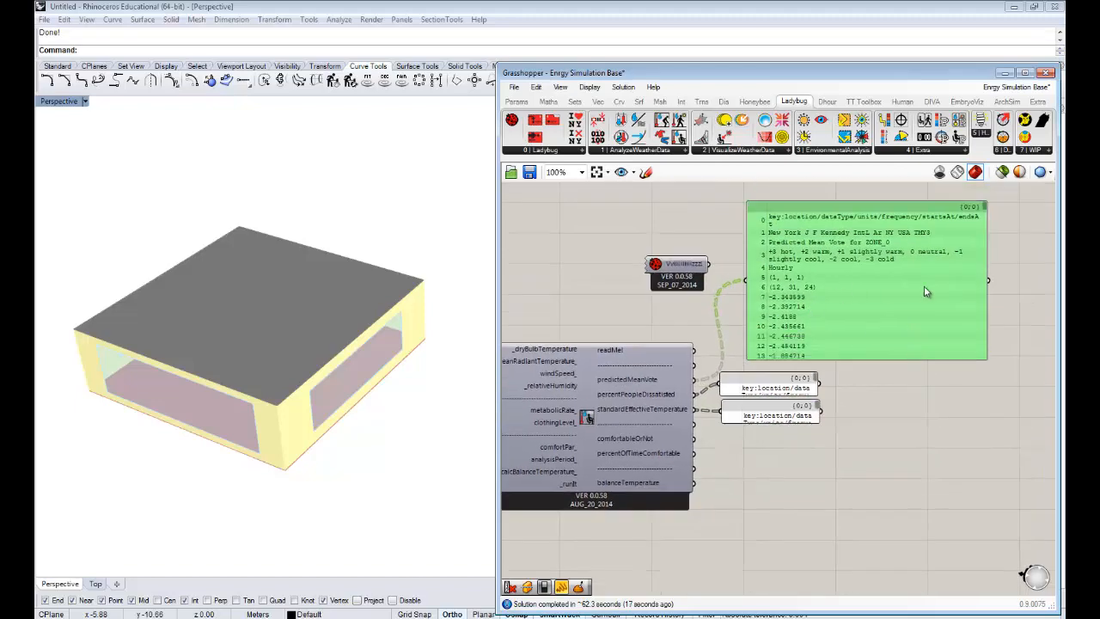
pyautogui.moveTo(963, 270); pyautogui.dragTo(891, 270, button='right')
pyautogui.moveTo(912, 256); pyautogui.dragTo(1024, 253)
pyautogui.moveTo(860, 293)
pyautogui.mouseDown(button='right')
pyautogui.moveTo(872, 285)
pyautogui.moveTo(876, 301)
pyautogui.mouseUp(button='right')
pyautogui.moveTo(816, 283); pyautogui.dragTo(889, 296)
# - Inspect the branch structure of the predictedMeanVote output with a temporary Param Viewer, and delete the viewer
pyautogui.doubleClick(722, 283)
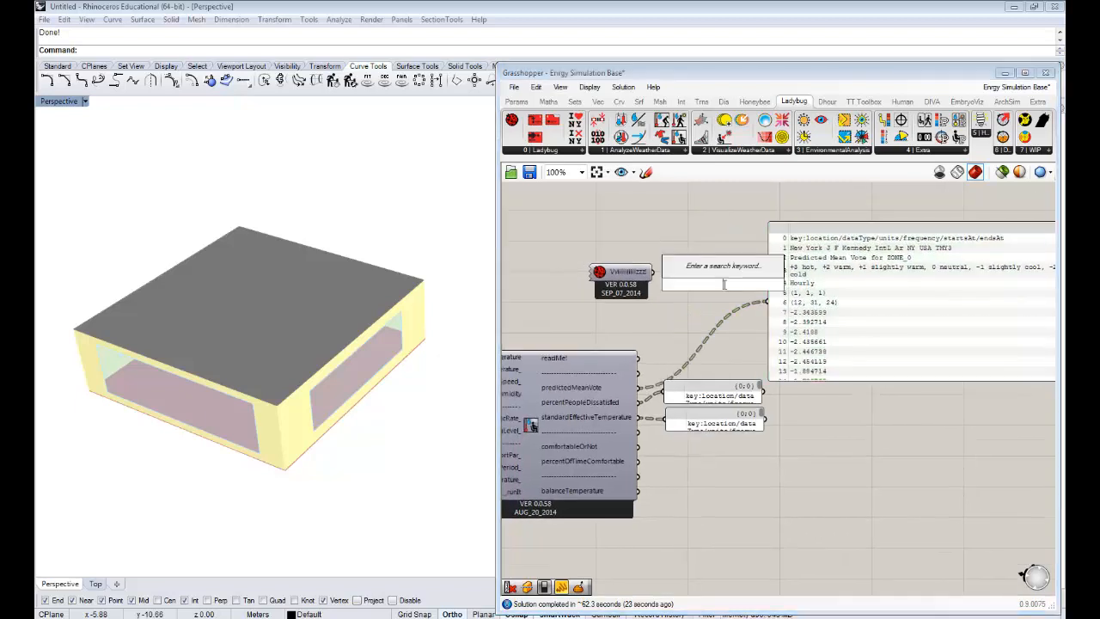
pyautogui.write('param')
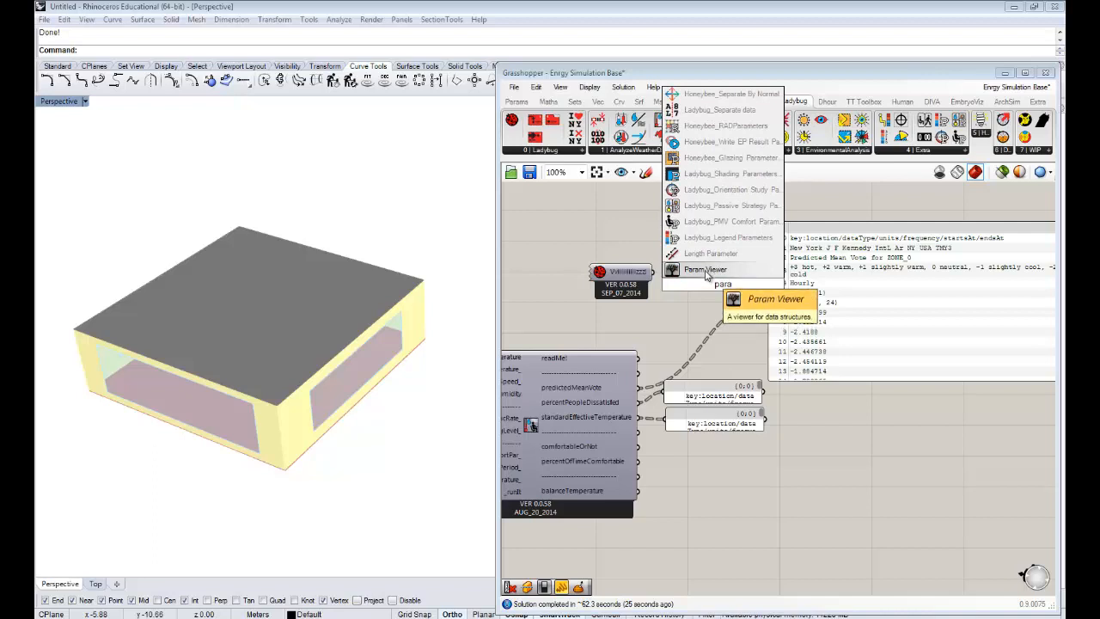
pyautogui.click(709, 271)
pyautogui.moveTo(643, 391); pyautogui.dragTo(698, 308)
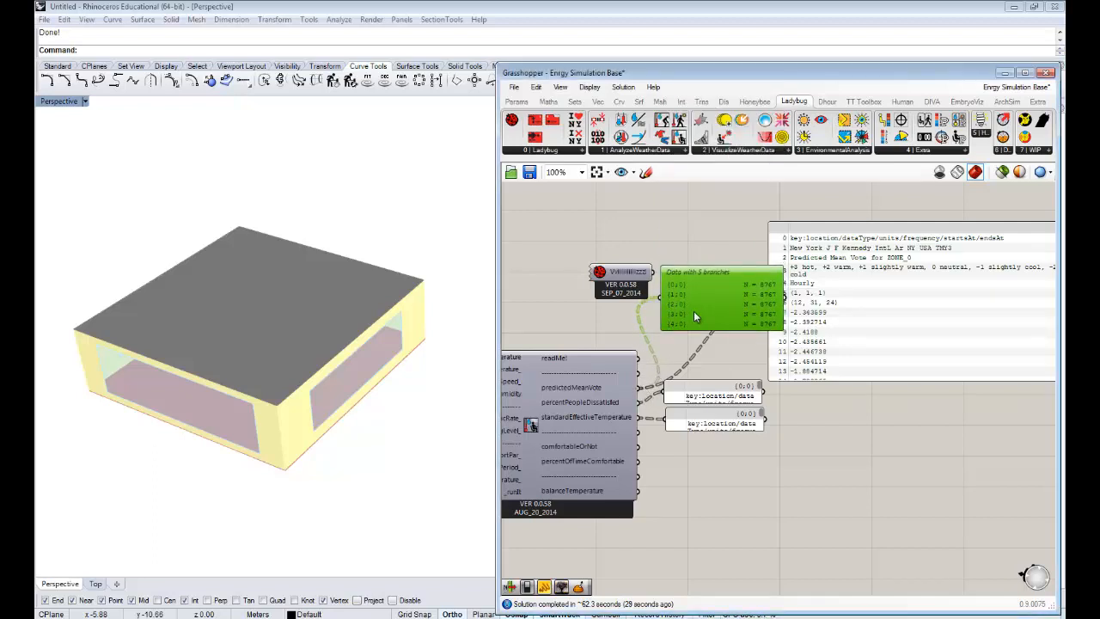
pyautogui.press('Delete')
# - Delete the percentPeopleDissatisfied and standardEffectiveTemperature panels and move the predictedMeanVote panel below the comfort calculator
pyautogui.moveTo(787, 404); pyautogui.dragTo(628, 392, button='right')
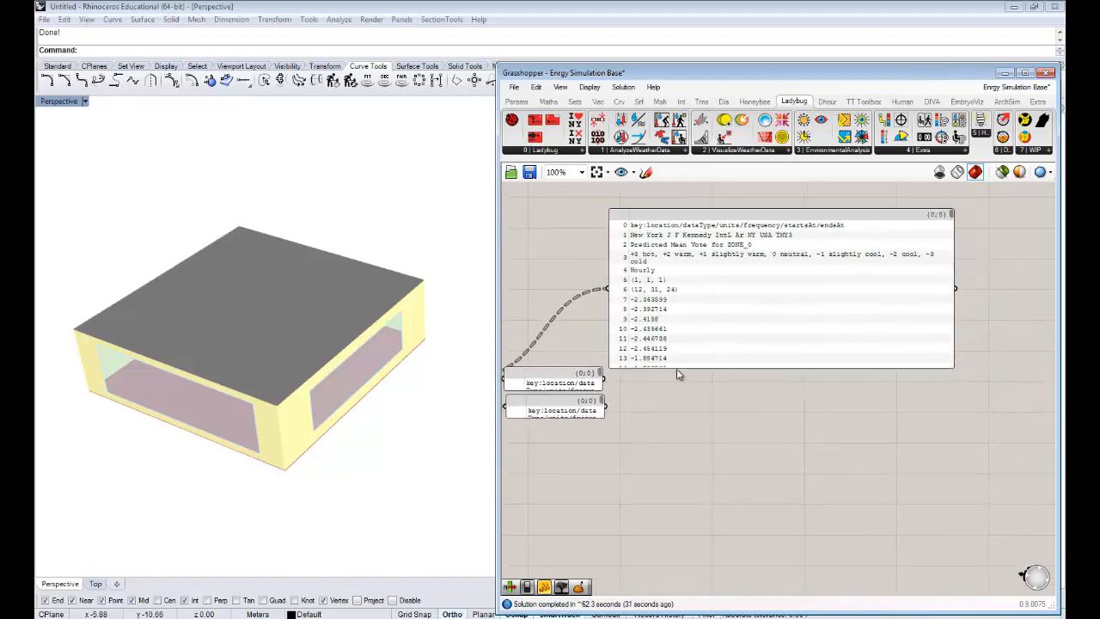
pyautogui.moveTo(708, 360); pyautogui.dragTo(827, 338, button='right')
pyautogui.moveTo(673, 428); pyautogui.dragTo(650, 359)
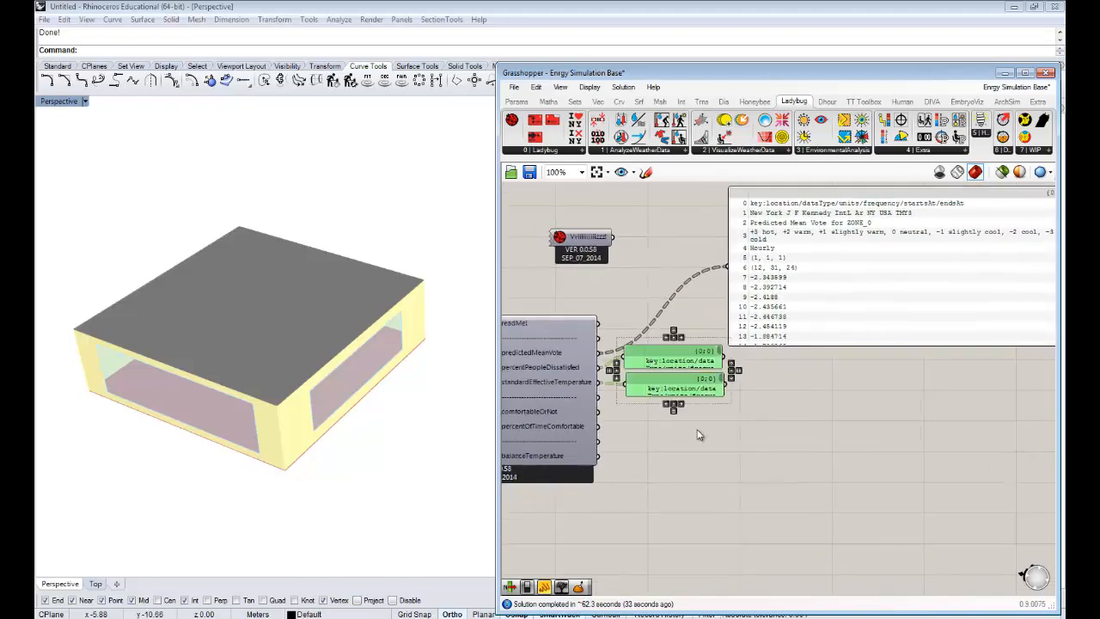
pyautogui.press('Delete')
pyautogui.moveTo(851, 282); pyautogui.dragTo(782, 562)
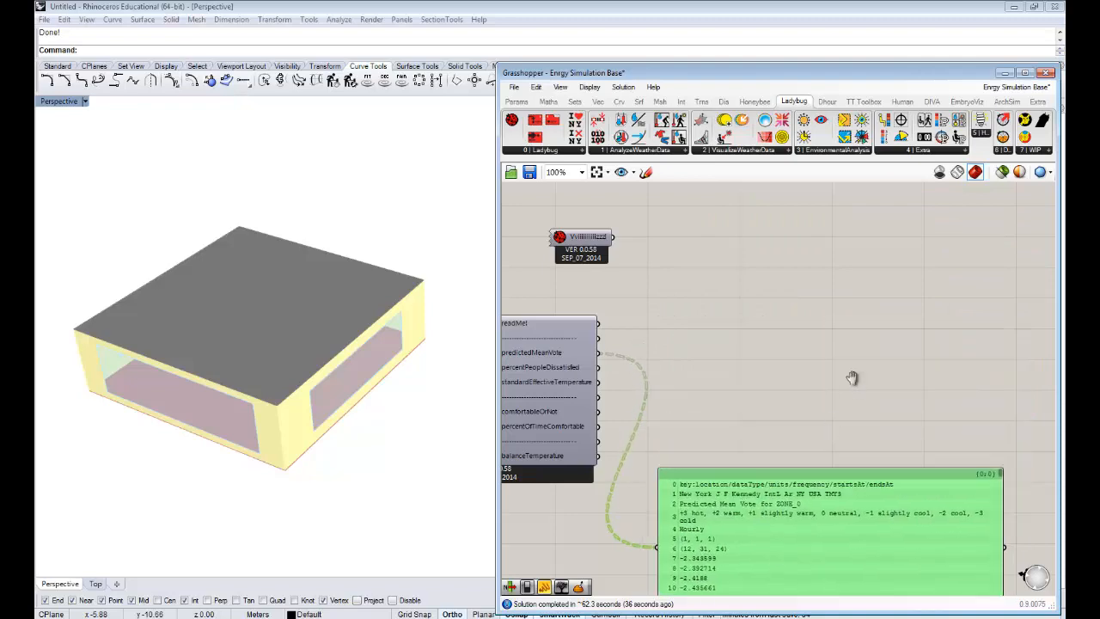
# - Add a Ladybug 3D Chart component to the empty canvas area beyond the comfort calculator
pyautogui.moveTo(852, 379); pyautogui.dragTo(867, 325, button='right')
pyautogui.scroll(-2, 866, 328)
pyautogui.moveTo(800, 457); pyautogui.dragTo(762, 483)
pyautogui.scroll(2, 791, 379)
pyautogui.moveTo(793, 384); pyautogui.dragTo(727, 357, button='right')
pyautogui.moveTo(702, 122); pyautogui.dragTo(959, 319)
pyautogui.moveTo(848, 311); pyautogui.dragTo(796, 311, button='right')
pyautogui.click(762, 302)
pyautogui.doubleClick(762, 301)
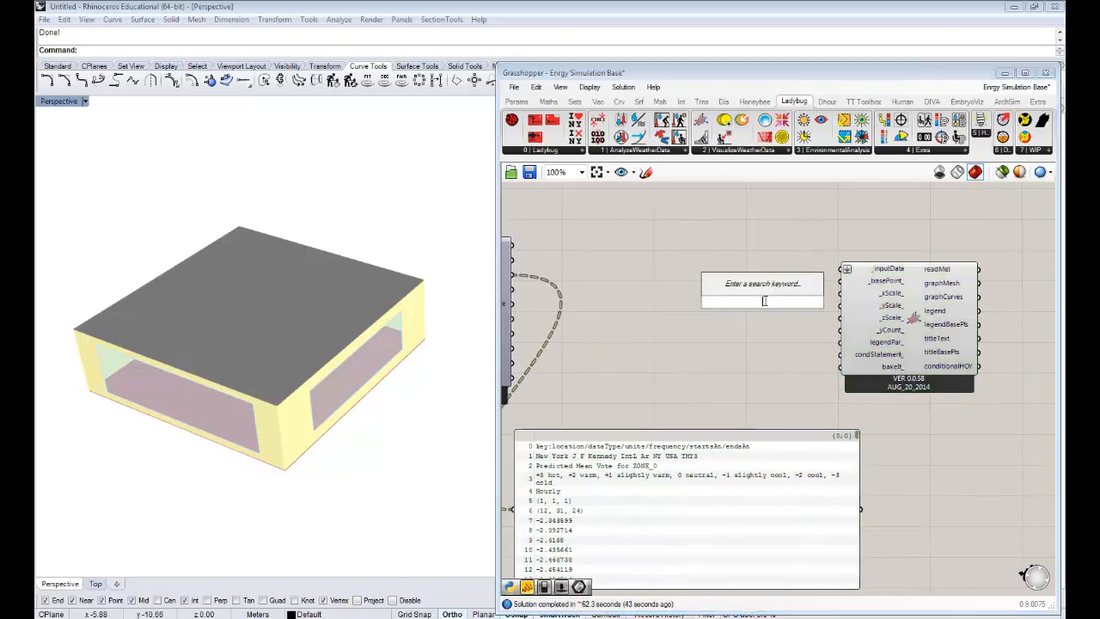
pyautogui.write('shd')
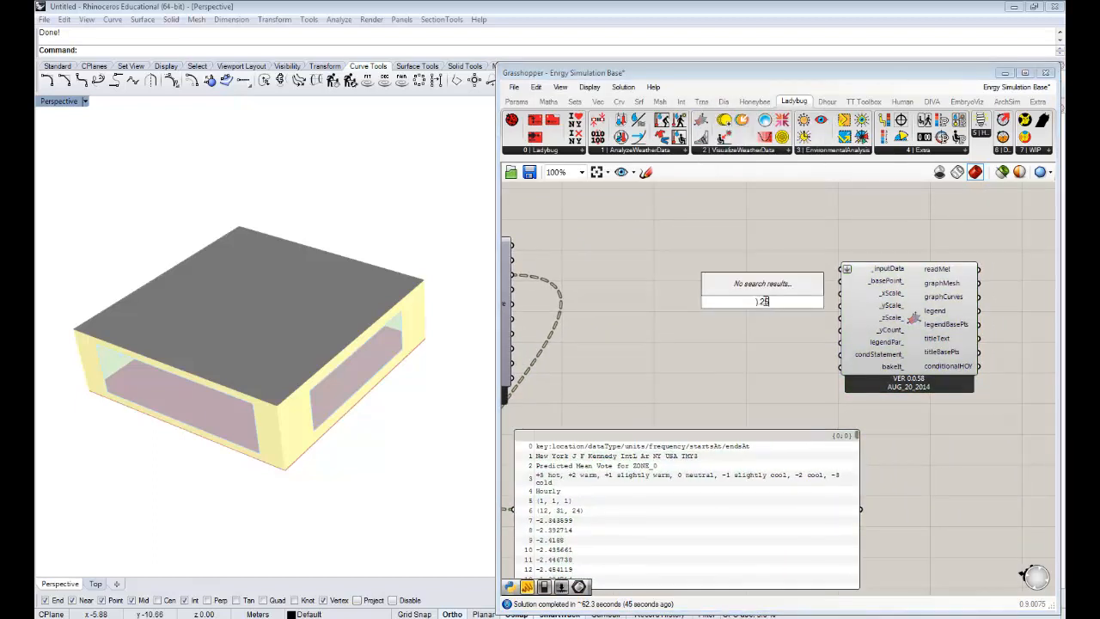
pyautogui.press('Escape')
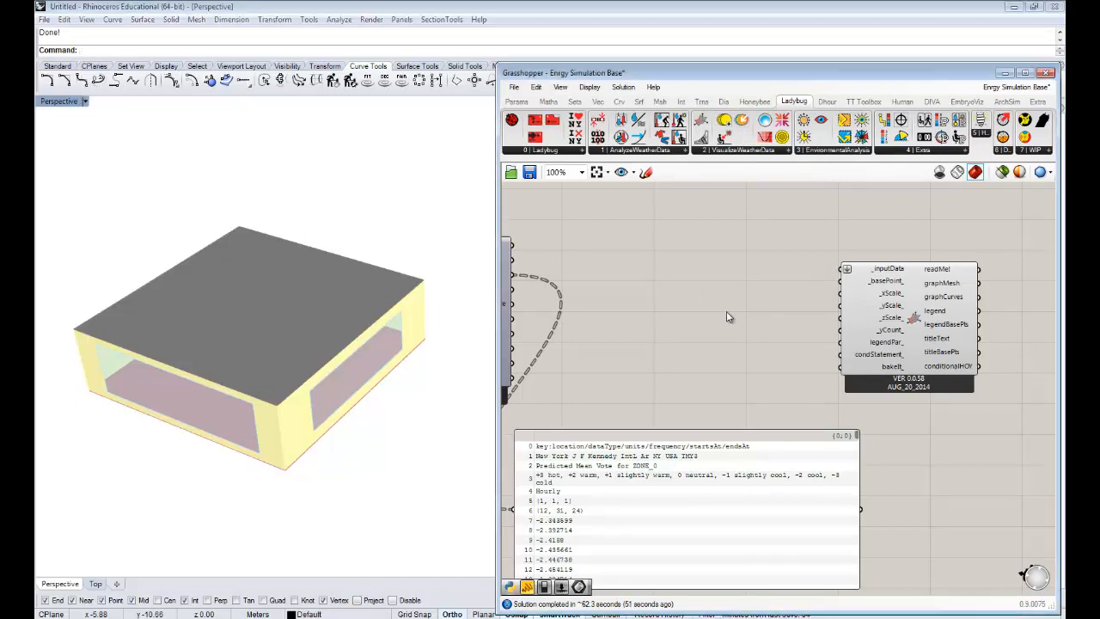
# - Create a panel containing .25, connect it to the chart's _xScale_ input and shrink it beside the component
pyautogui.doubleClick(726, 313)
pyautogui.write('"')
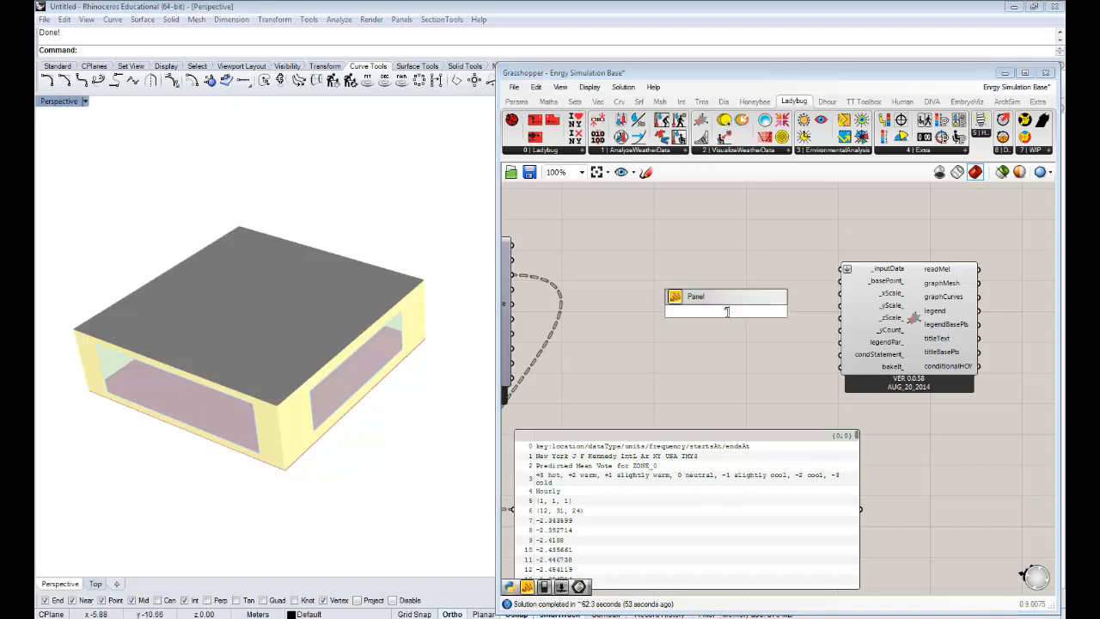
pyautogui.write('.25')
pyautogui.press('Return')
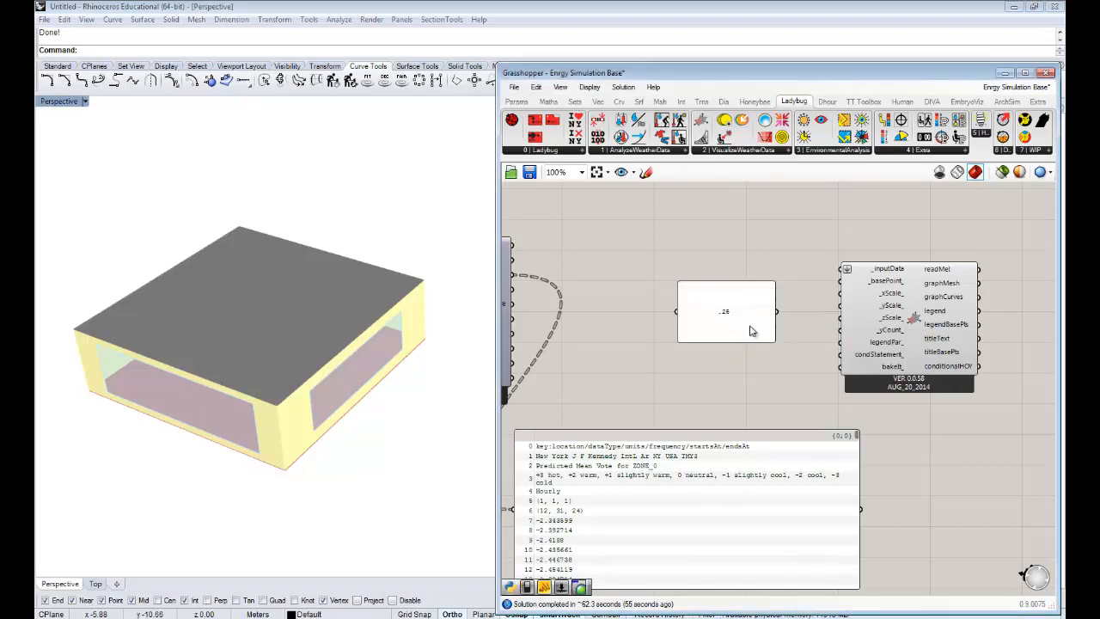
pyautogui.moveTo(777, 311); pyautogui.dragTo(843, 294)
pyautogui.moveTo(743, 342); pyautogui.dragTo(767, 306)
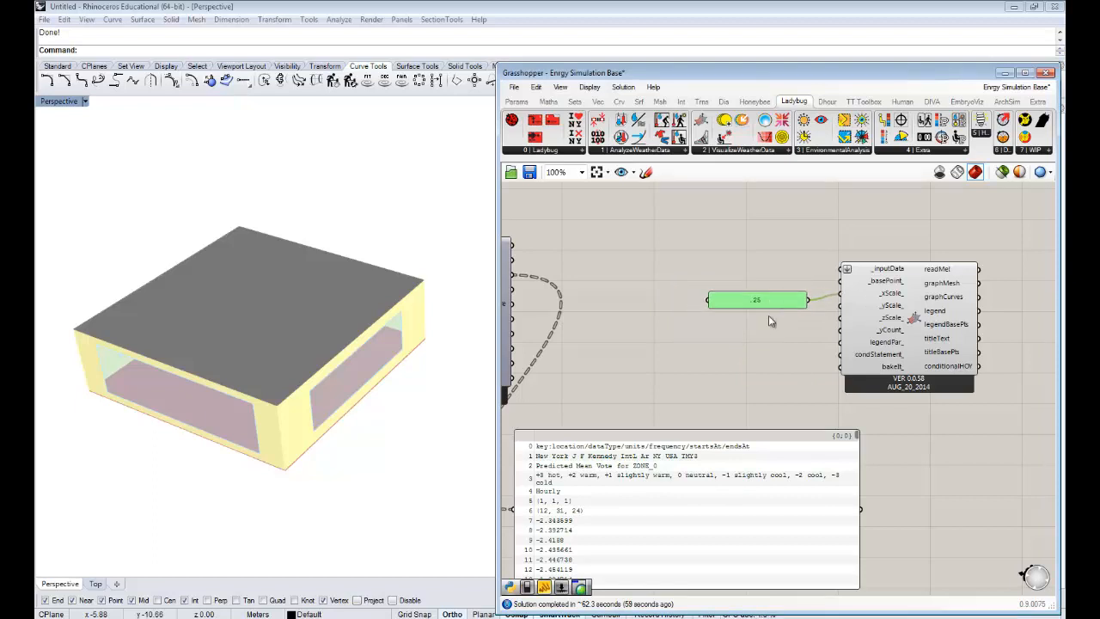
# - Create a panel containing 0 below the .25 panel and connect it to the chart's _zScale_ input
pyautogui.doubleClick(760, 318)
pyautogui.write('0')
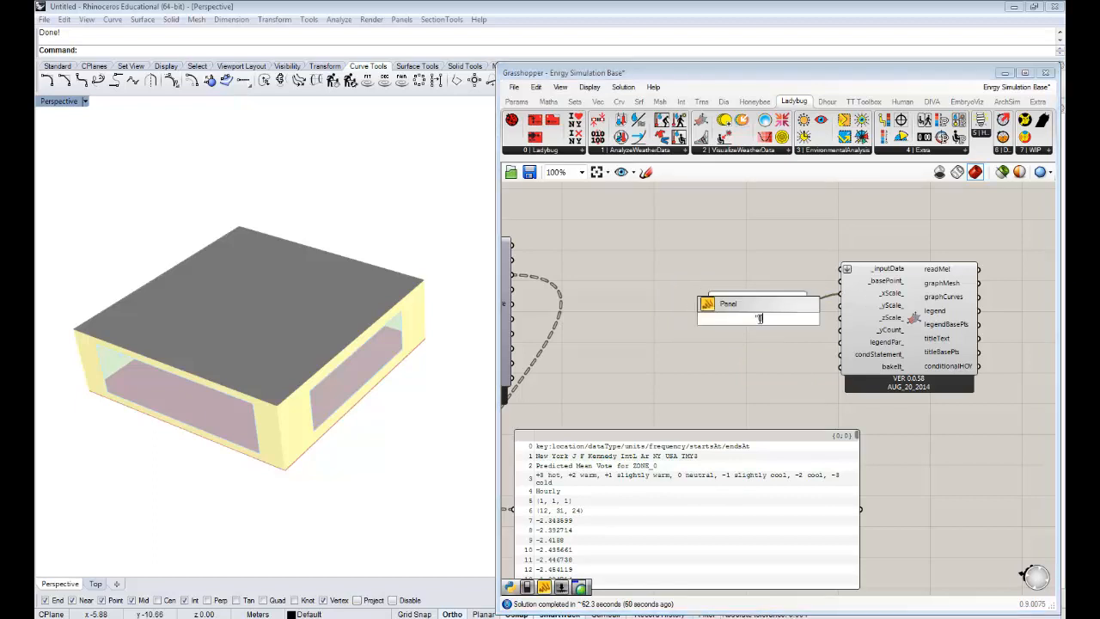
pyautogui.press('Return')
pyautogui.moveTo(773, 325); pyautogui.dragTo(851, 319)
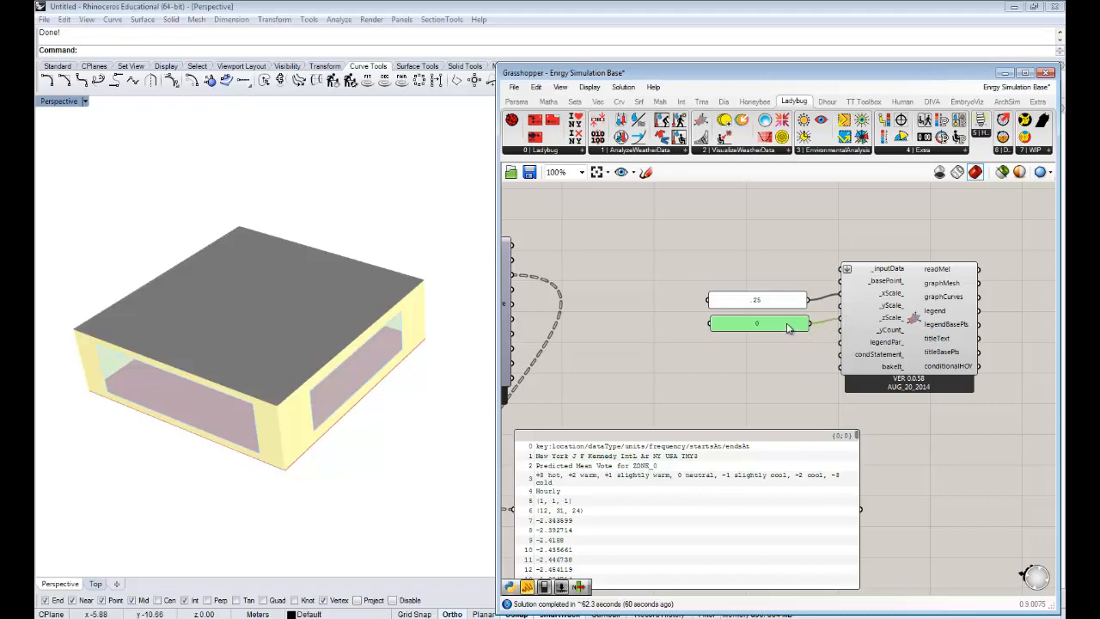
pyautogui.moveTo(787, 324); pyautogui.dragTo(785, 324)
# - Move the predictedMeanVote panel further down and add a Ladybug Legend Parameters component below the two scale panels
pyautogui.moveTo(887, 349); pyautogui.dragTo(827, 344, button='right')
pyautogui.moveTo(894, 349); pyautogui.dragTo(873, 348, button='right')
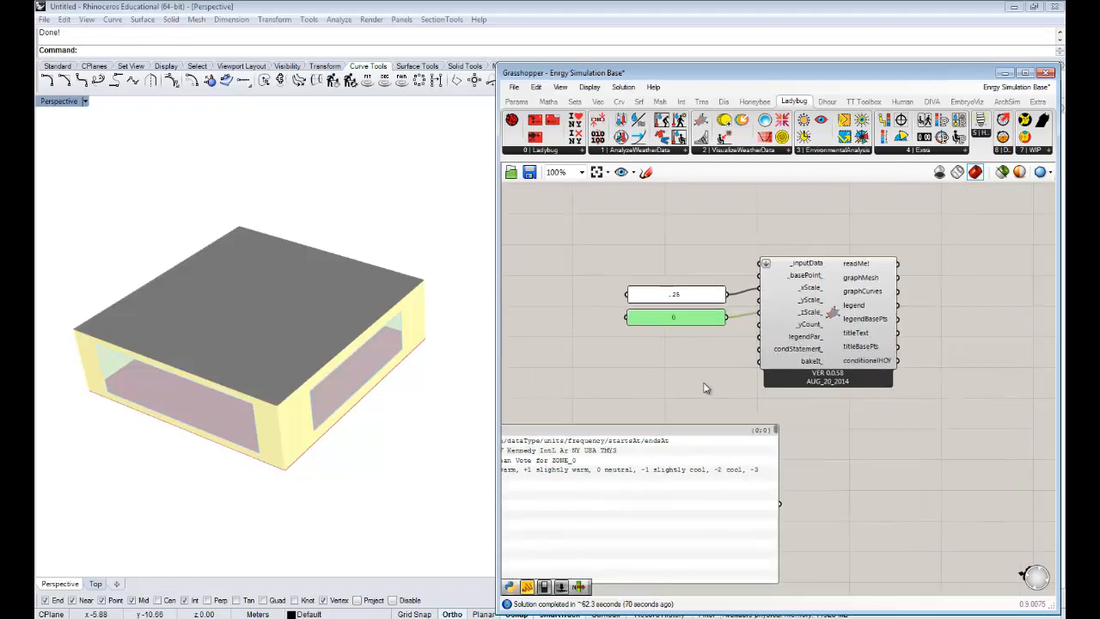
pyautogui.moveTo(704, 383); pyautogui.dragTo(807, 277, button='right')
pyautogui.moveTo(791, 346); pyautogui.dragTo(723, 543)
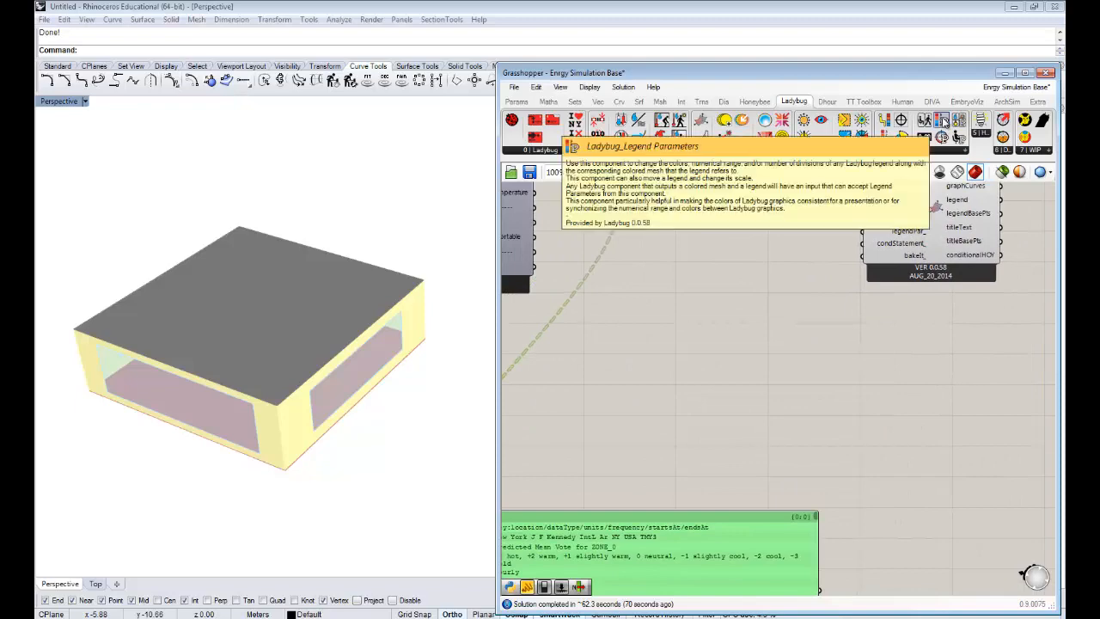
pyautogui.moveTo(943, 120); pyautogui.dragTo(784, 319)
pyautogui.moveTo(704, 284); pyautogui.dragTo(745, 314, button='right')
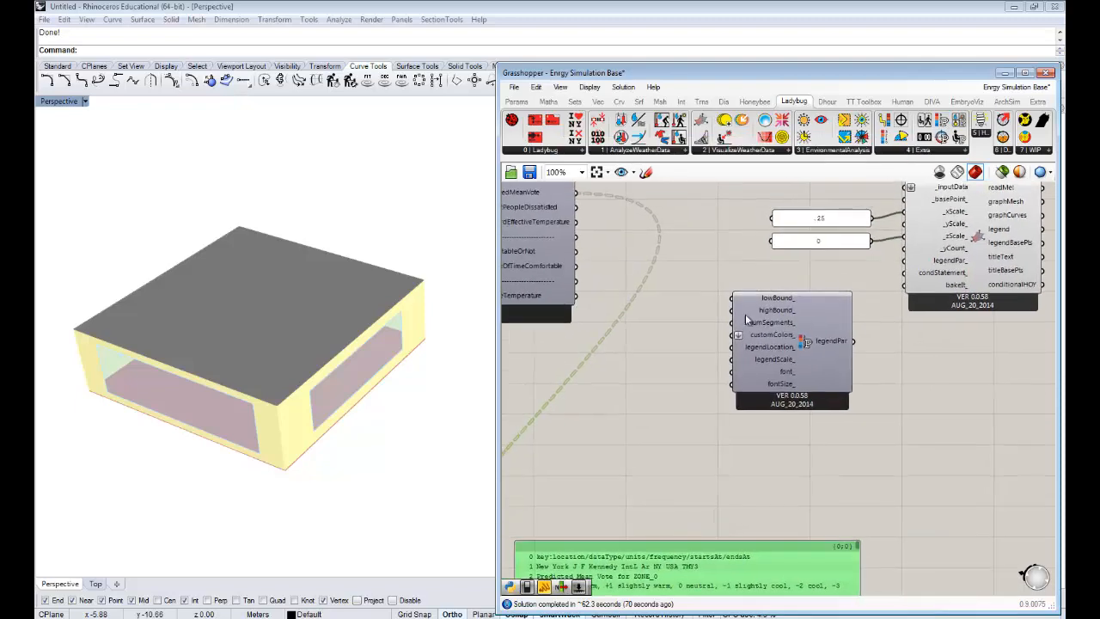
# - Duplicate the .25 panel, change the copy to -2 and connect it to the legend parameters' lowBound_ input
pyautogui.click(808, 221)
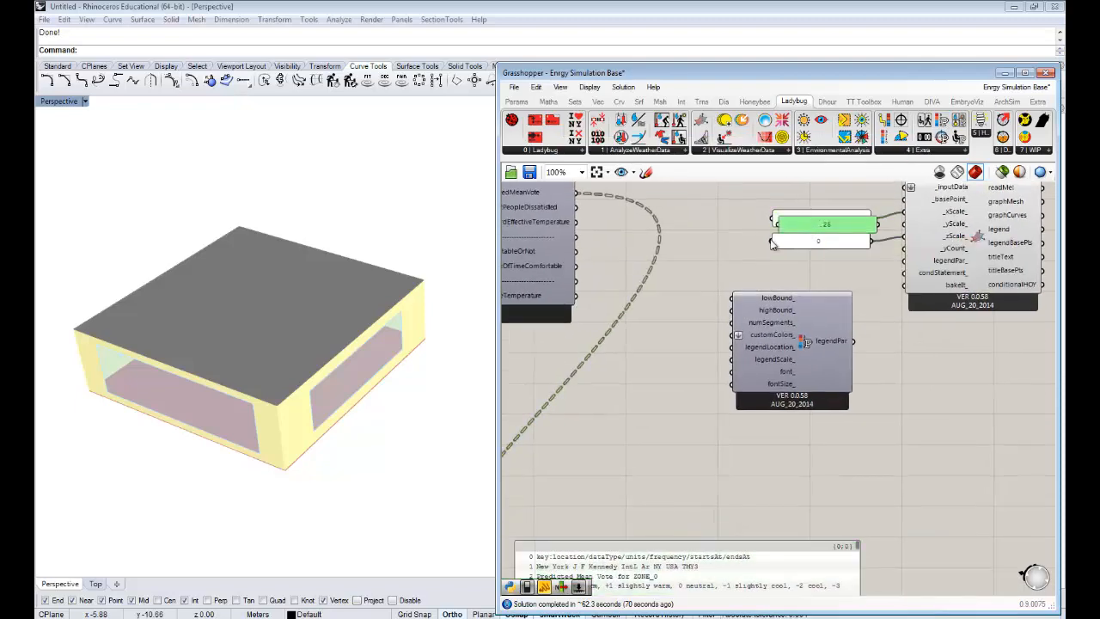
pyautogui.moveTo(771, 240); pyautogui.dragTo(659, 311)
pyautogui.doubleClick(661, 313)
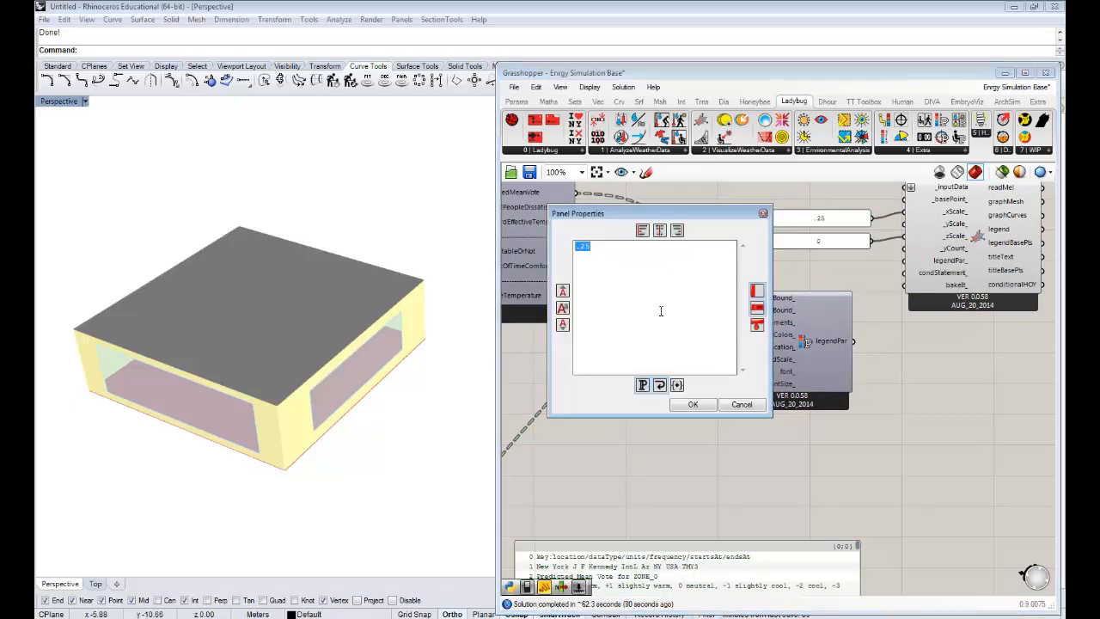
pyautogui.write('-2')
pyautogui.click(696, 404)
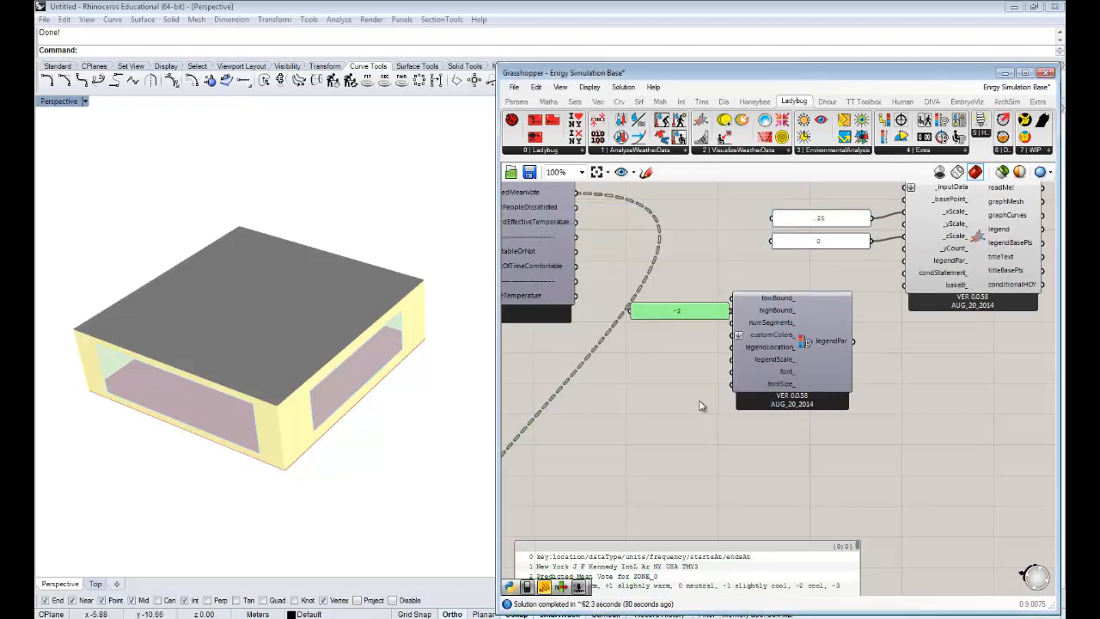
pyautogui.moveTo(710, 317)
pyautogui.mouseDown()
pyautogui.moveTo(701, 306)
pyautogui.moveTo(718, 303)
pyautogui.moveTo(690, 316)
pyautogui.mouseUp()
# - Set highBound_ to 2 with a copy of the -2 panel, and connect the legendPar output to the chart's legendPar_ input
pyautogui.hotkey('ctrl', 'c')
pyautogui.hotkey('ctrl', 'v')
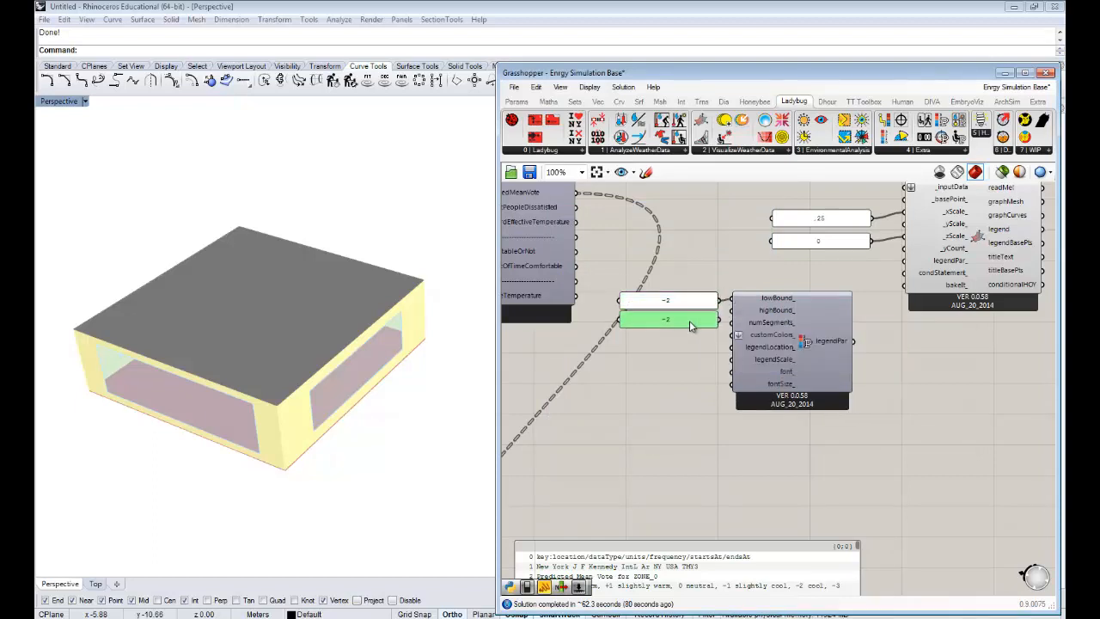
pyautogui.doubleClick(693, 315)
pyautogui.click(717, 415)
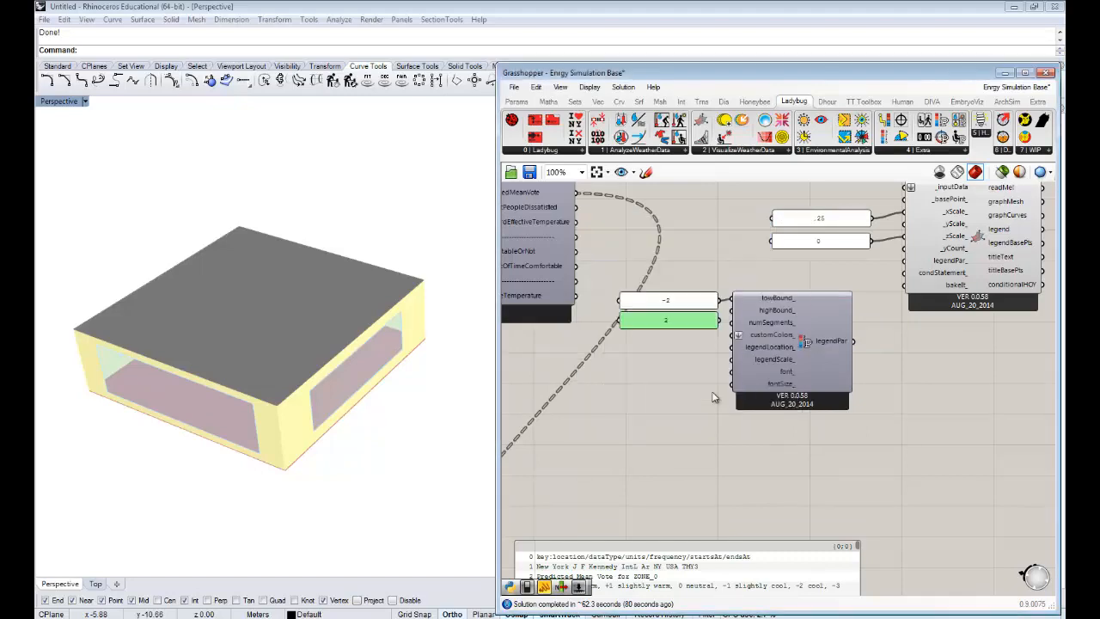
pyautogui.moveTo(719, 320); pyautogui.dragTo(732, 310)
pyautogui.moveTo(853, 341); pyautogui.dragTo(905, 261)
# - Add a Custom Preview component and connect the chart's legend and graphCurves outputs to its G input
pyautogui.moveTo(938, 314); pyautogui.dragTo(908, 378, button='right')
pyautogui.moveTo(1000, 301); pyautogui.dragTo(934, 287, button='right')
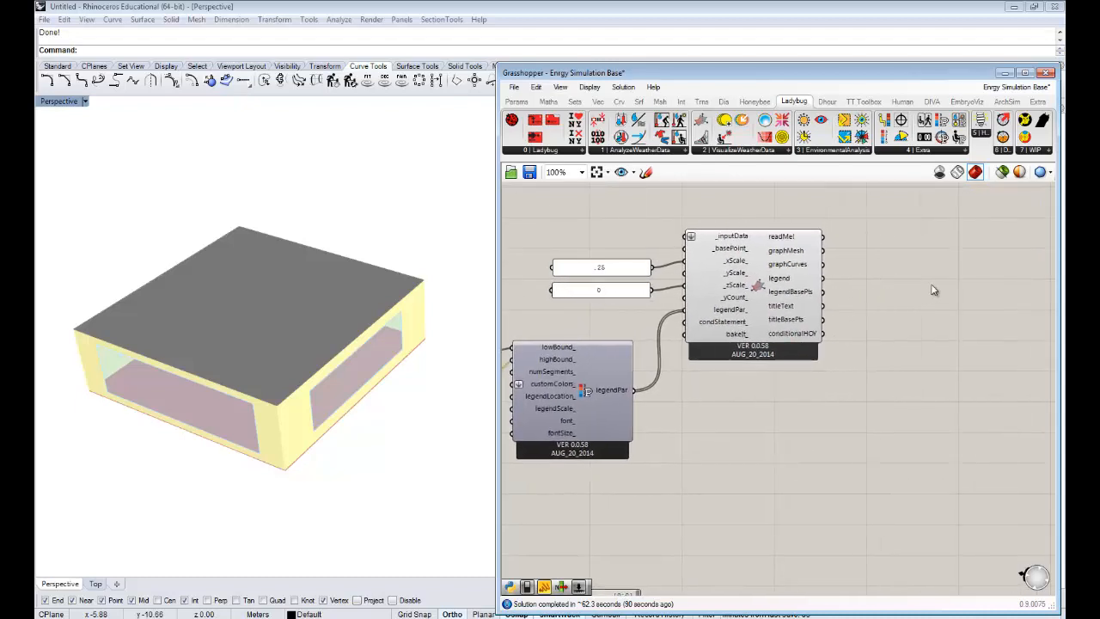
pyautogui.doubleClick(933, 286)
pyautogui.write('prev')
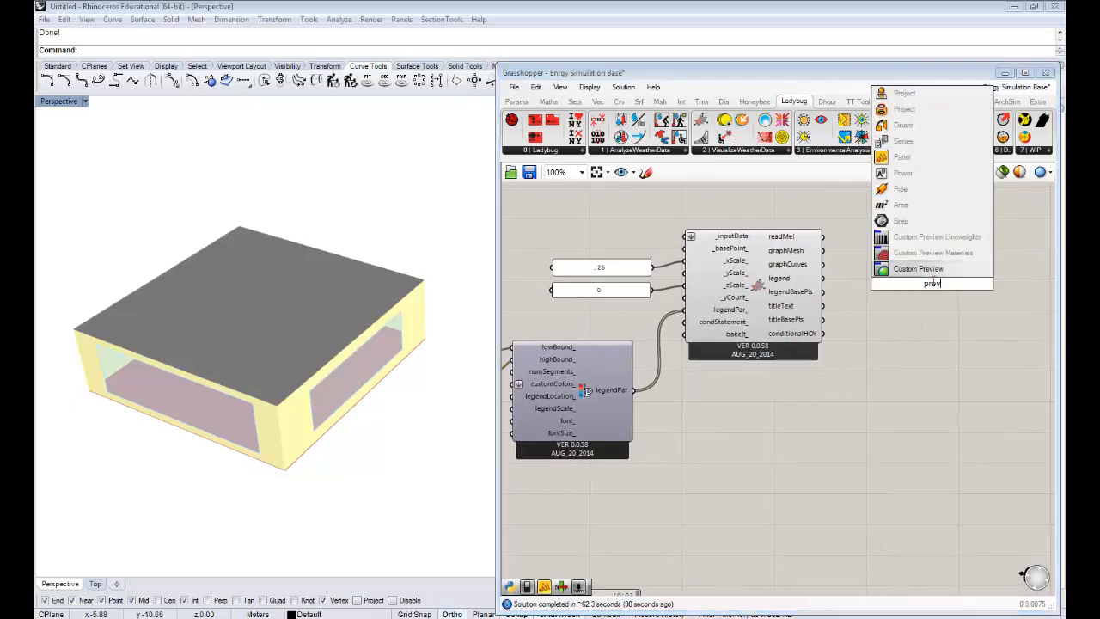
pyautogui.click(918, 269)
pyautogui.moveTo(822, 278); pyautogui.dragTo(918, 276)
pyautogui.click(885, 282)
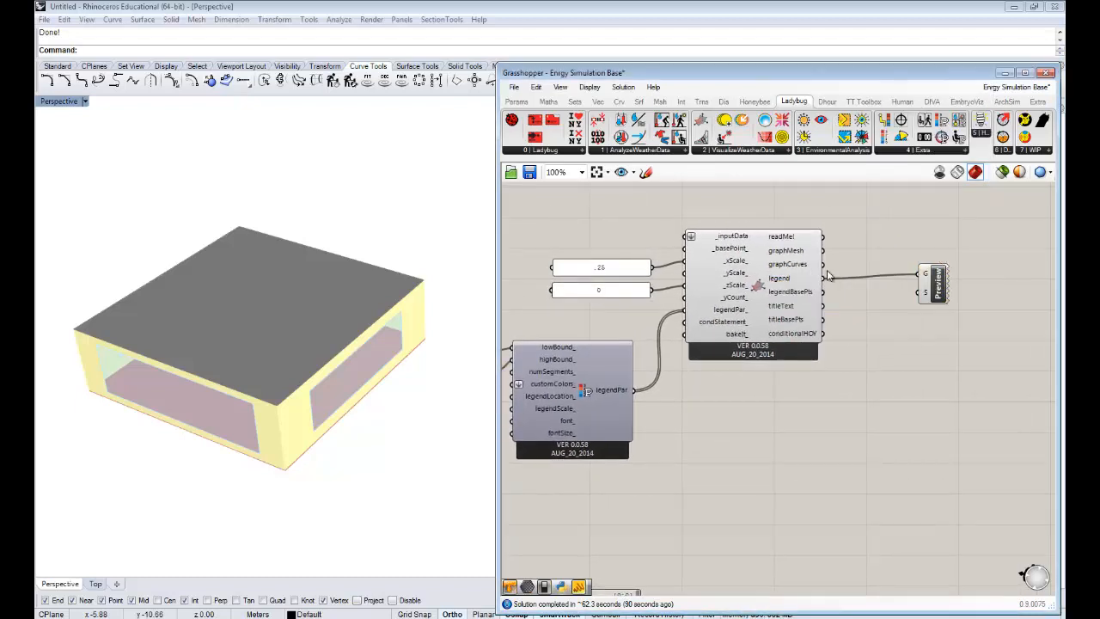
pyautogui.keyDown('shift'); pyautogui.moveTo(822, 264); pyautogui.dragTo(911, 274); pyautogui.keyUp('shift')
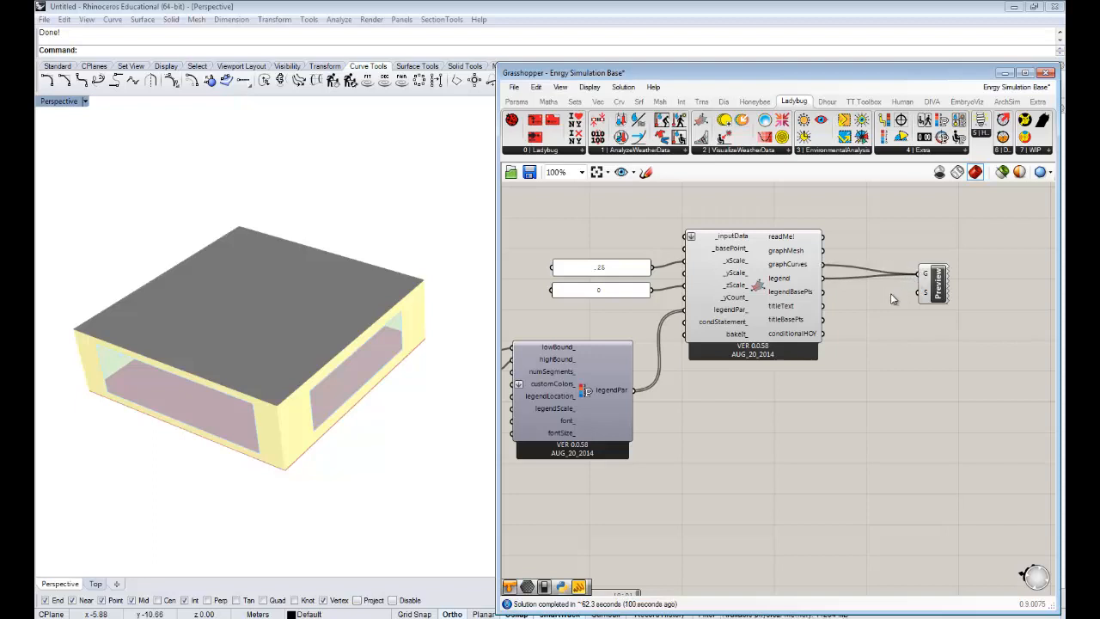
# - Add a Colour Swatch, set it to black and connect it to the Custom Preview's S input
pyautogui.doubleClick(890, 294)
pyautogui.write('swatch')
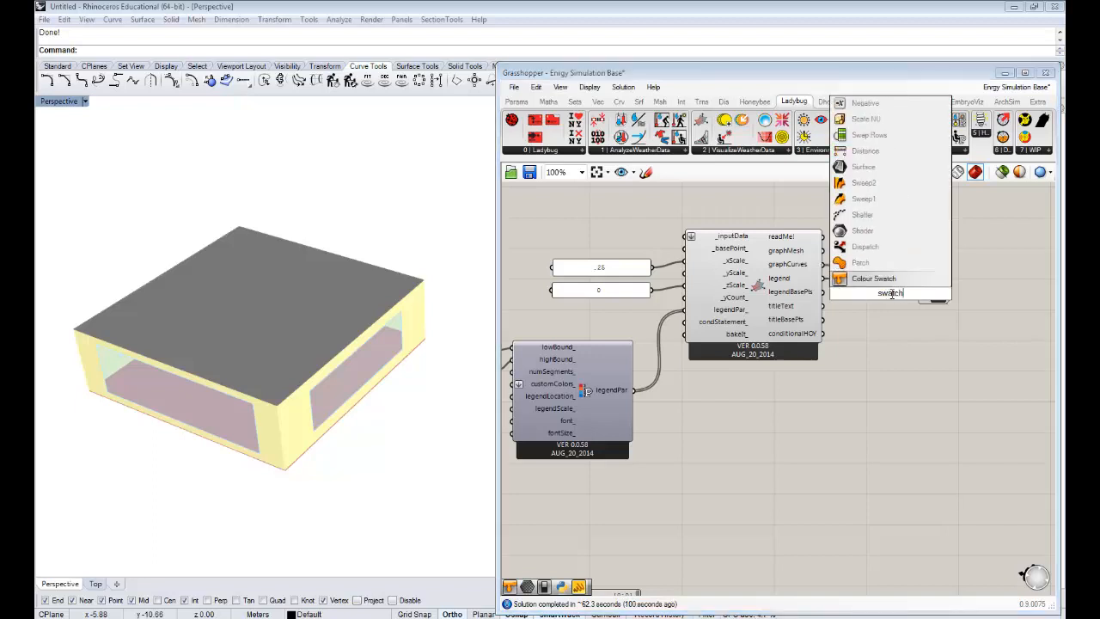
pyautogui.click(889, 279)
pyautogui.moveTo(873, 298); pyautogui.dragTo(861, 296)
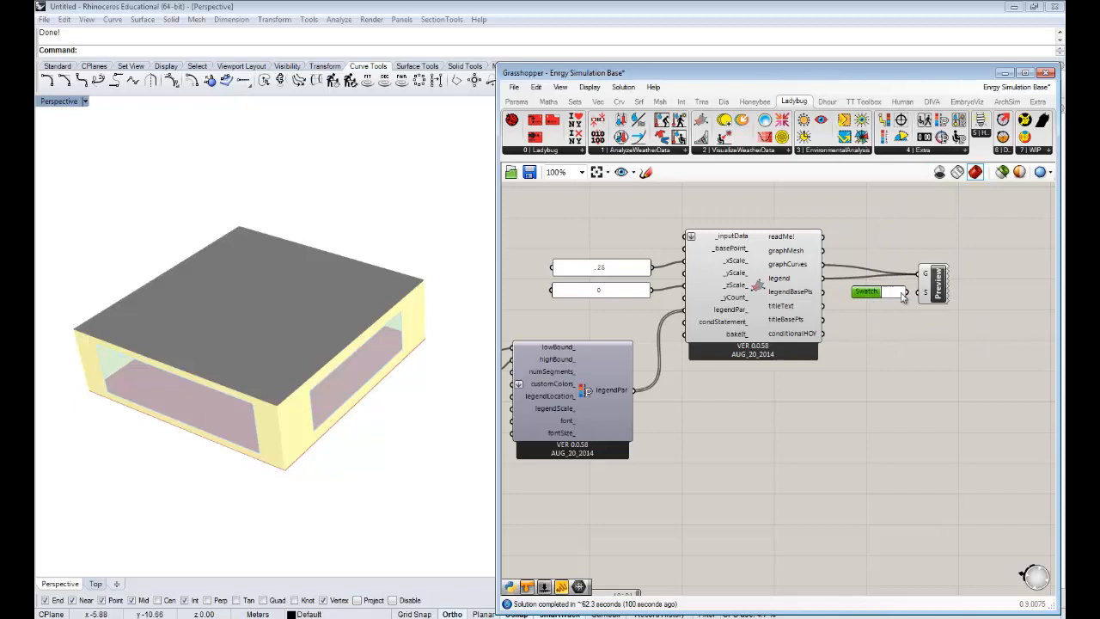
pyautogui.click(894, 292)
pyautogui.moveTo(938, 478); pyautogui.dragTo(913, 478)
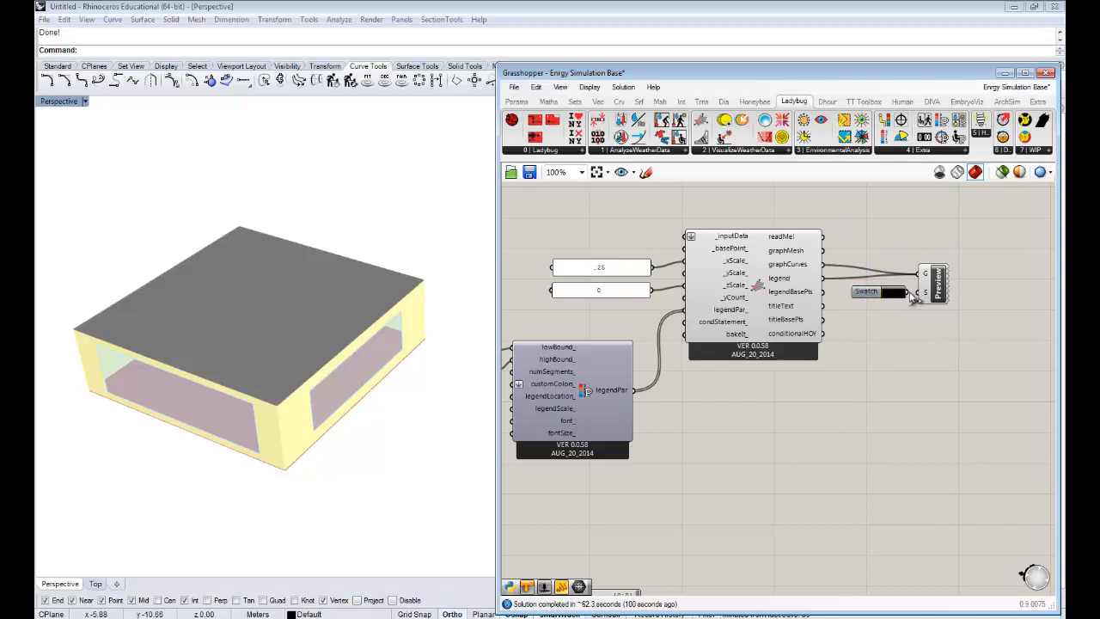
# - Generate the comfort charts by connecting the calculator's predictedMeanVote output to the chart's _inputData input
pyautogui.moveTo(737, 310); pyautogui.dragTo(847, 307, button='right')
pyautogui.moveTo(708, 281); pyautogui.dragTo(777, 291, button='right')
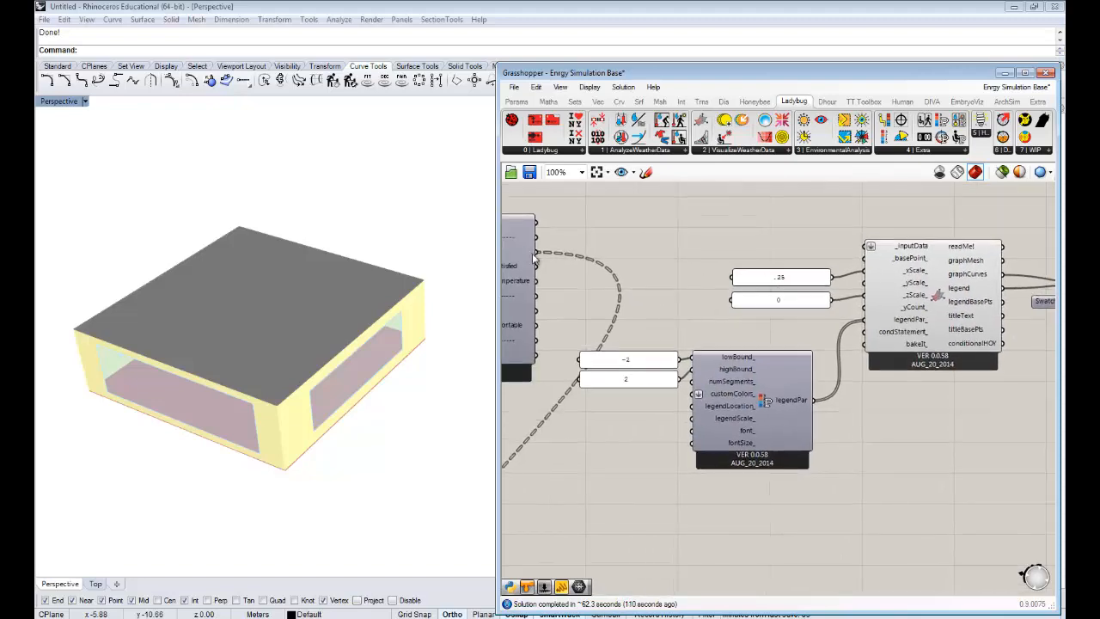
pyautogui.moveTo(581, 257); pyautogui.dragTo(709, 252, button='right')
pyautogui.scroll(-1, 709, 251)
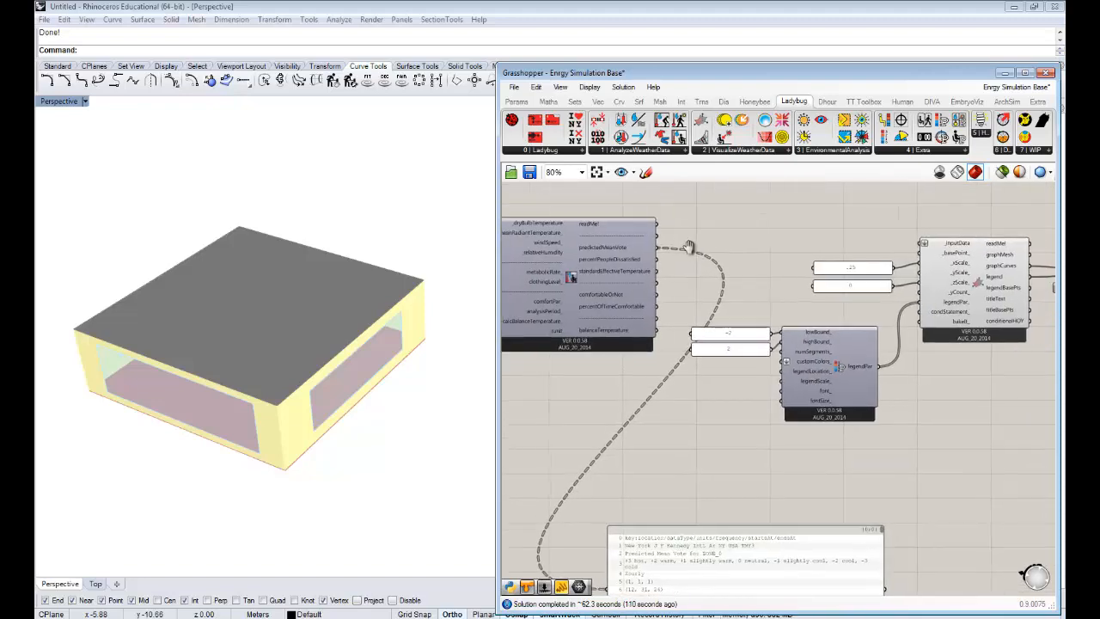
pyautogui.moveTo(657, 247); pyautogui.dragTo(916, 246)
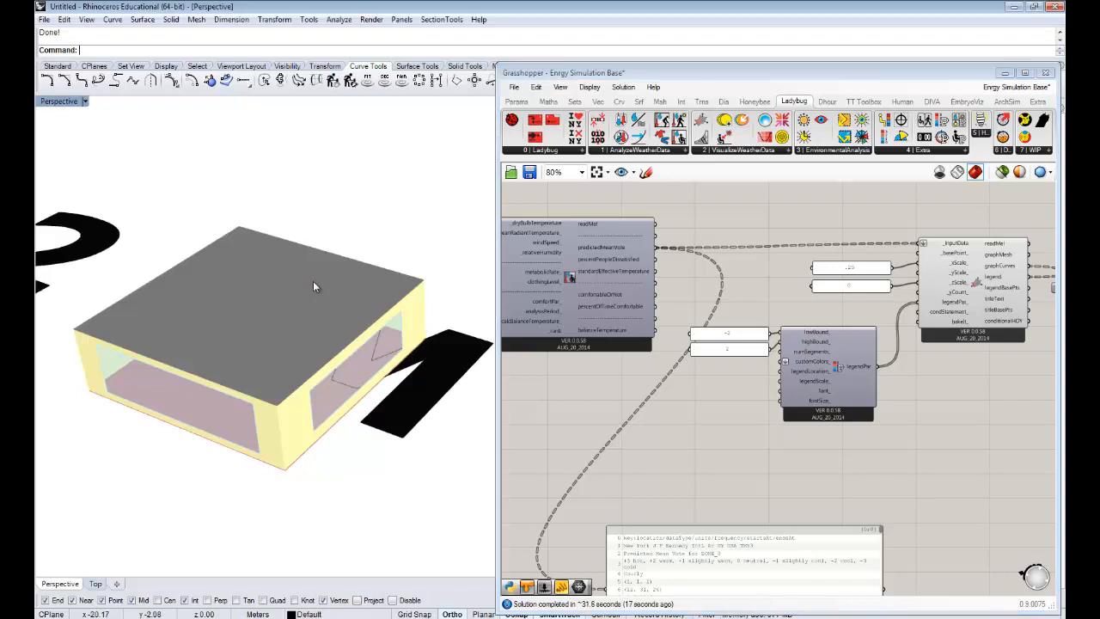
# - Switch Rhino from the Perspective view to a maximized Top view to examine the zones' predicted mean vote charts
pyautogui.moveTo(285, 301); pyautogui.dragTo(323, 338, button='right')
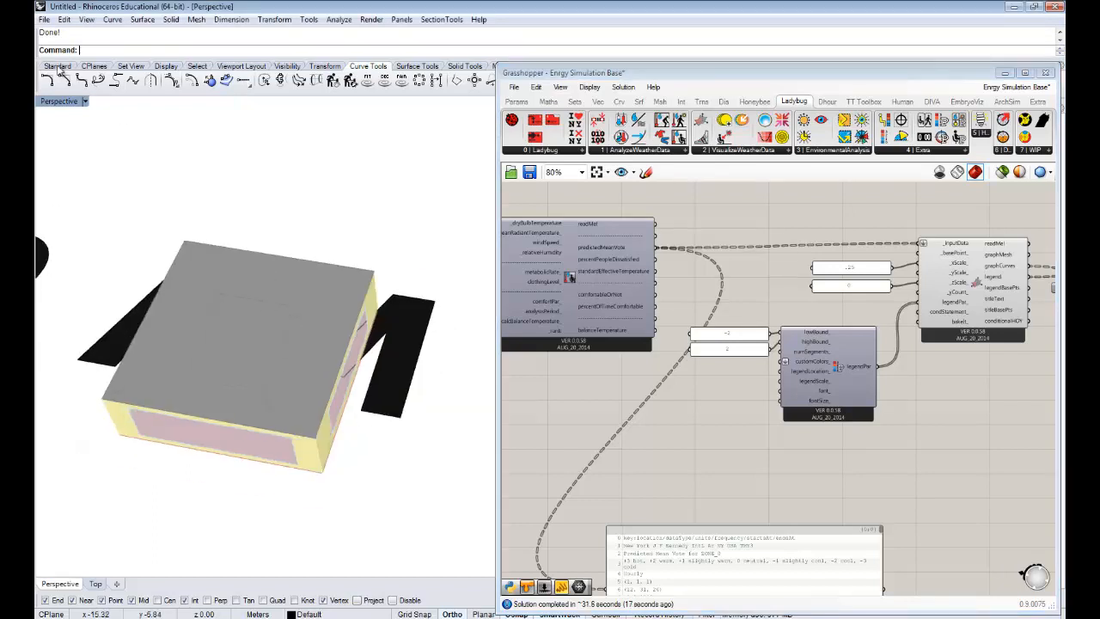
pyautogui.doubleClick(54, 102)
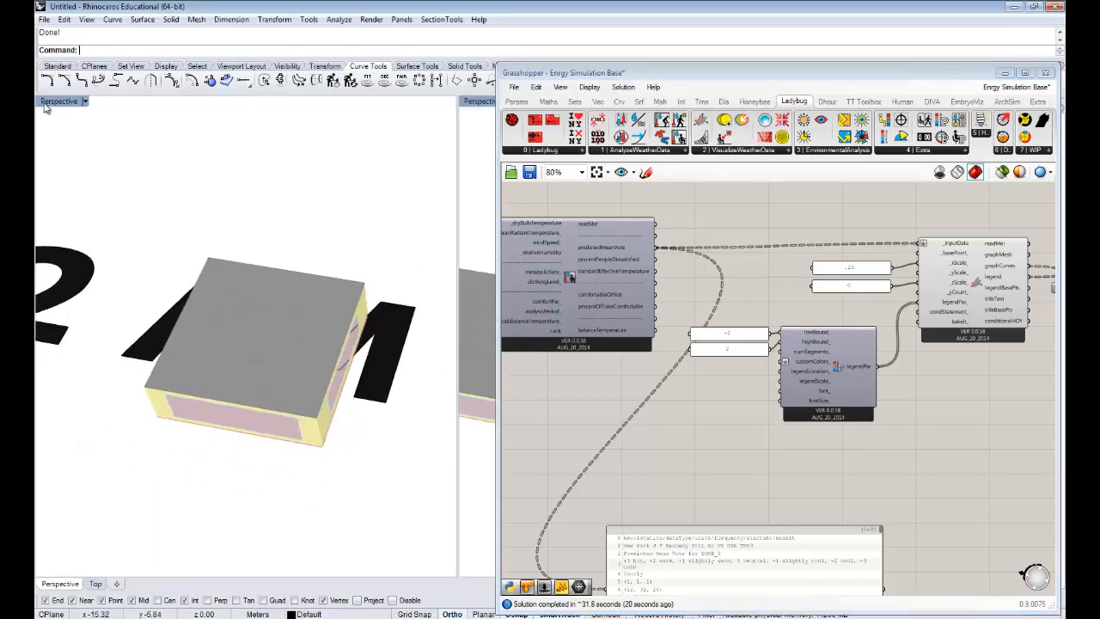
pyautogui.doubleClick(48, 106)
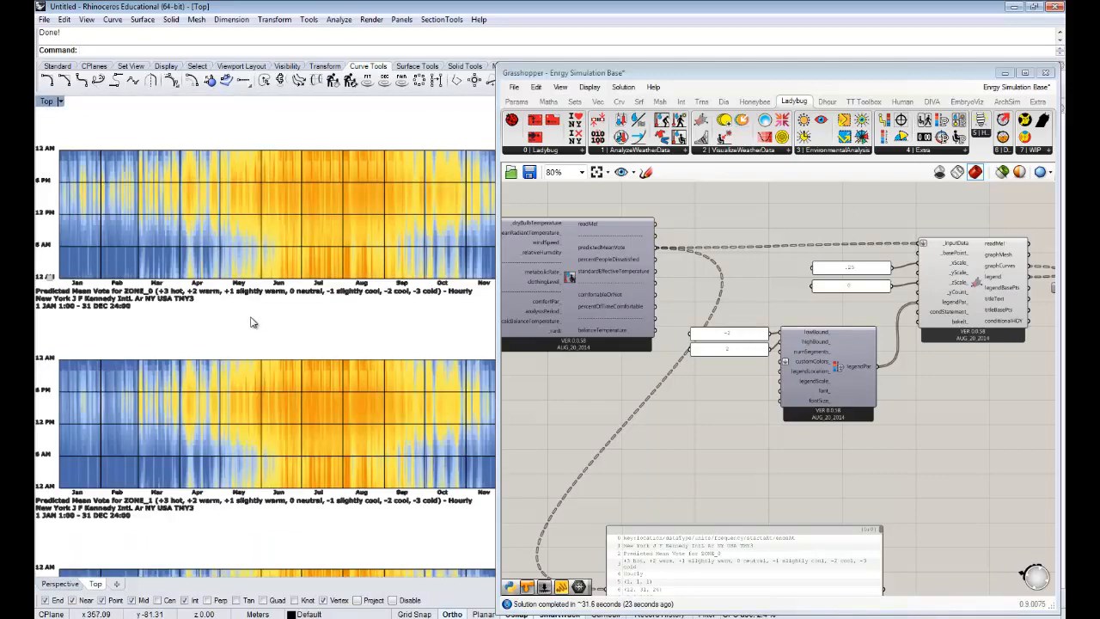
# - Examine the hourly predicted mean vote charts of all zones together, from ZONE_0 to ZONE_4
pyautogui.moveTo(250, 311); pyautogui.dragTo(244, 286, button='right')
pyautogui.scroll(-5, 244, 289)
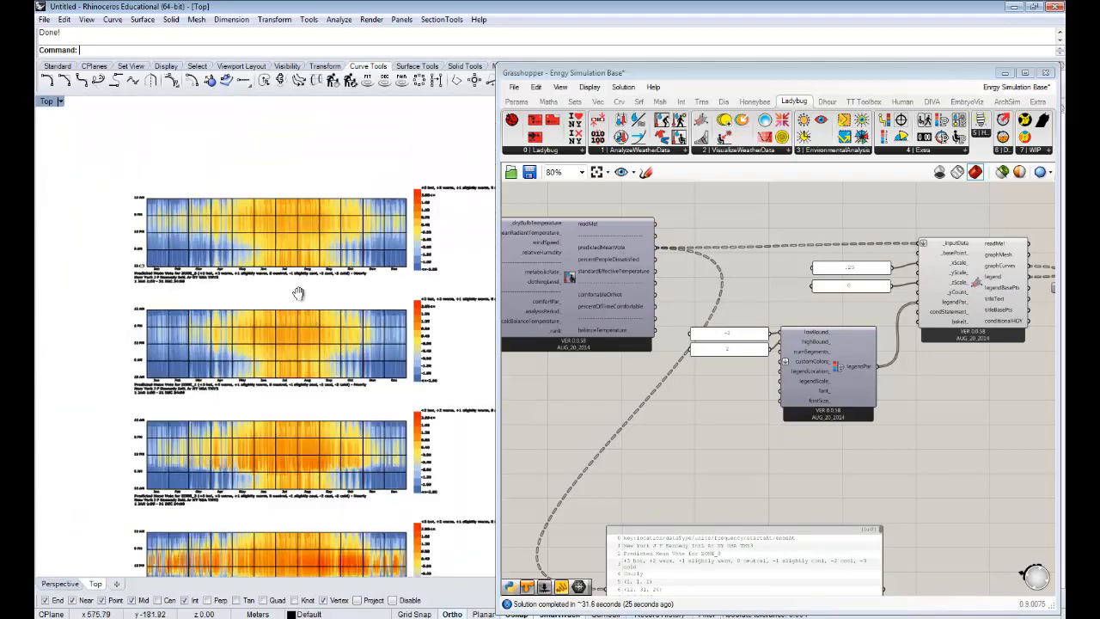
pyautogui.moveTo(282, 221); pyautogui.dragTo(314, 146, button='right')
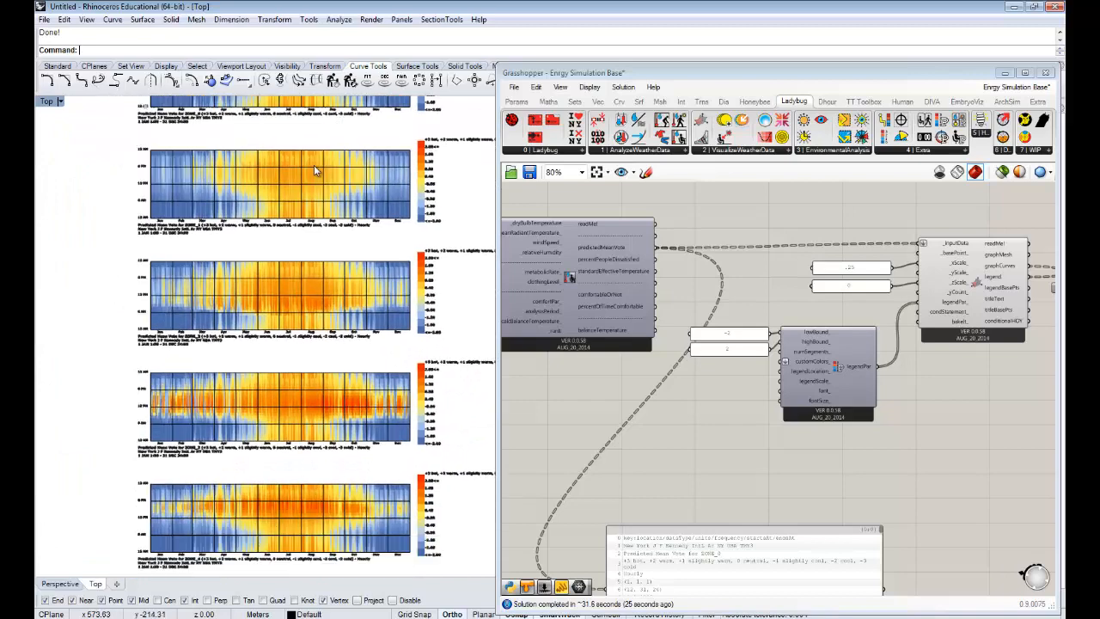
pyautogui.scroll(-2, 314, 165)
pyautogui.moveTo(319, 231); pyautogui.dragTo(324, 288, button='right')
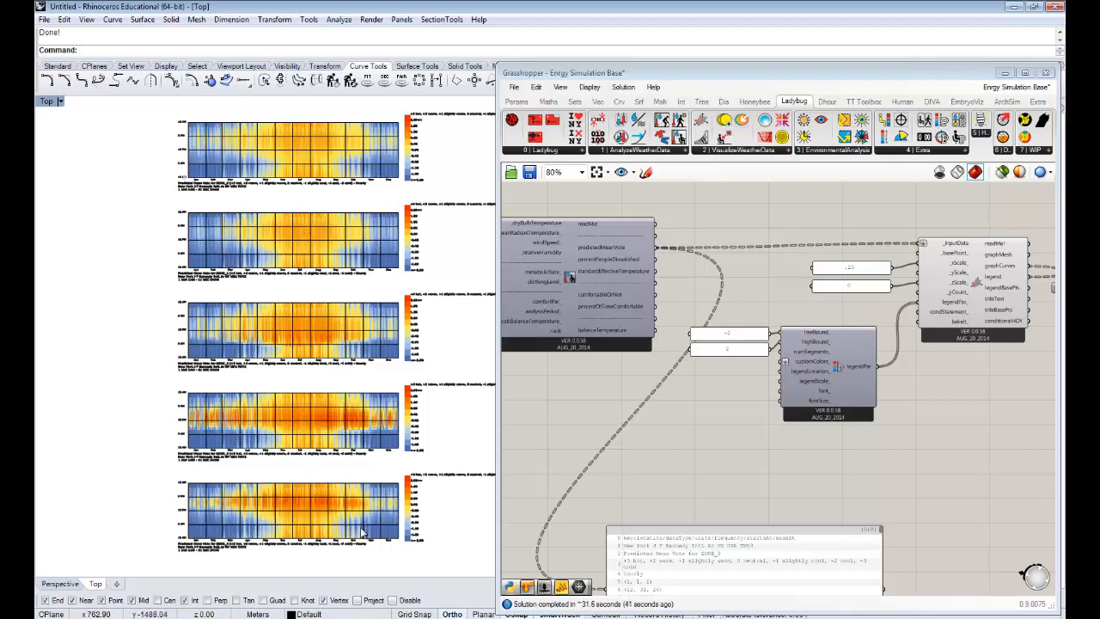
# - Examine the predicted mean vote charts of ZONE_3 and ZONE_4 up close, comparing their summer and winter hours
pyautogui.scroll(5, 322, 537)
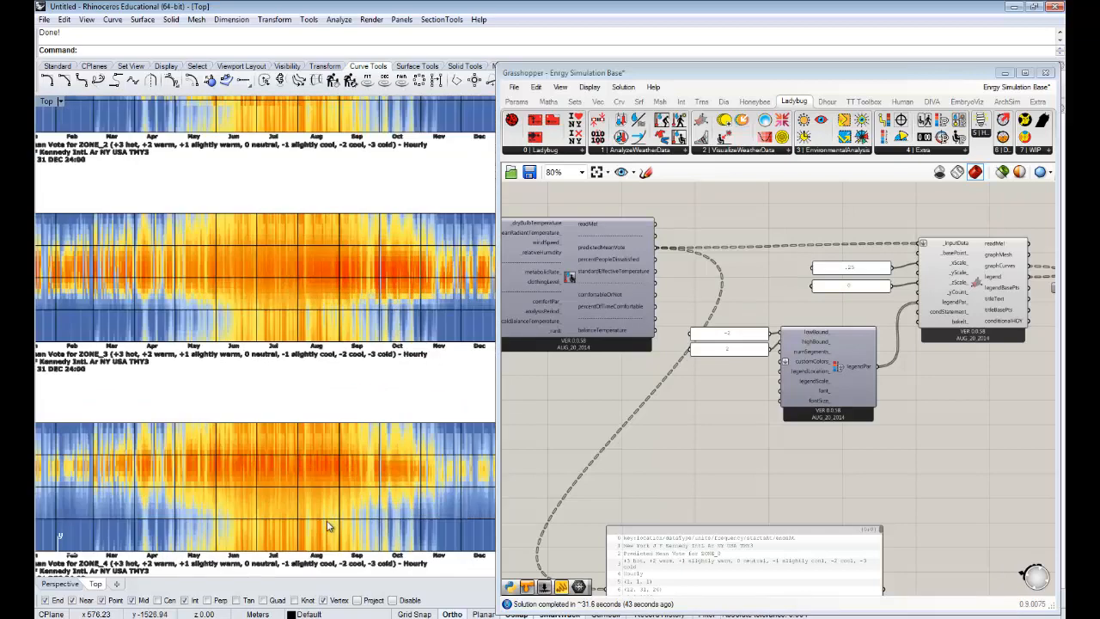
pyautogui.scroll(2, 371, 474)
pyautogui.moveTo(325, 450); pyautogui.dragTo(291, 421, button='right')
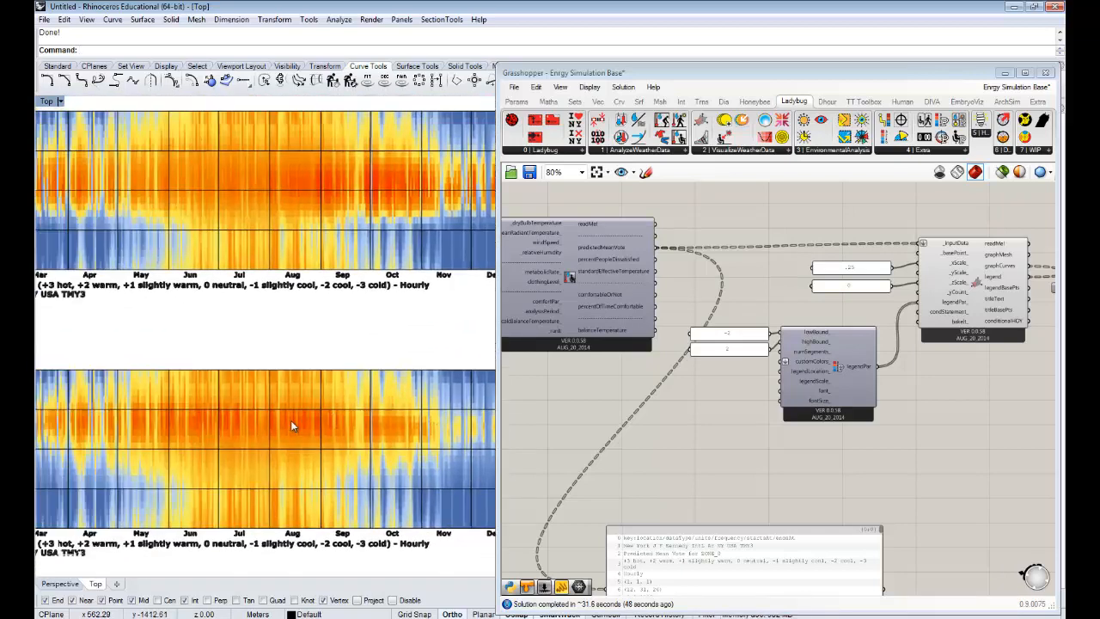
pyautogui.scroll(-2, 291, 421)
pyautogui.scroll(-2, 291, 420)
pyautogui.moveTo(95, 385); pyautogui.dragTo(144, 382, button='right')
pyautogui.scroll(1, 324, 395)
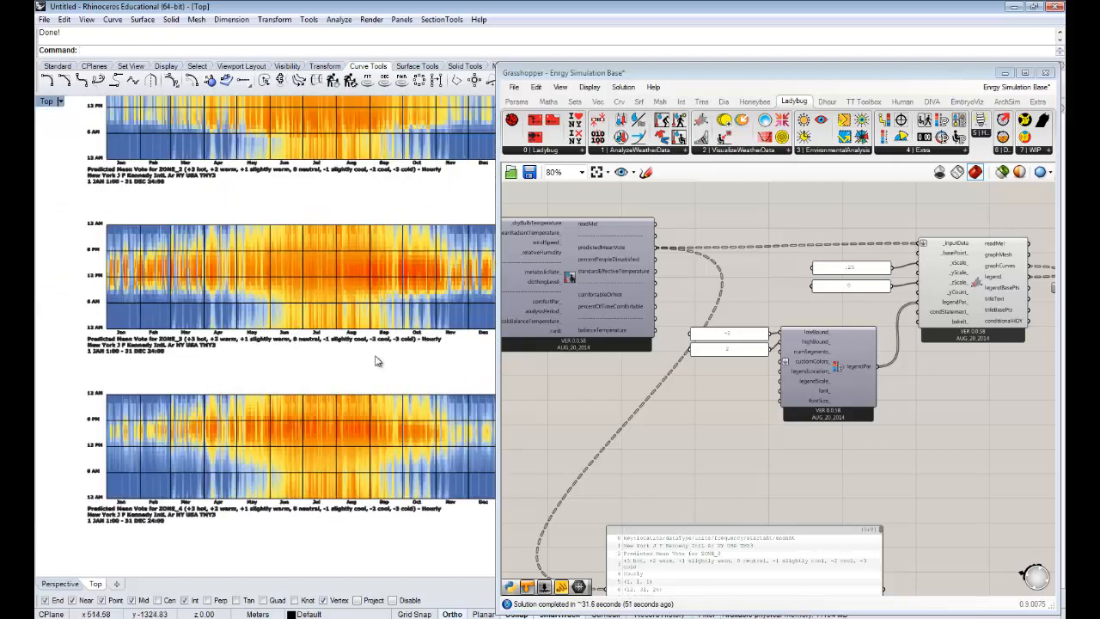
pyautogui.moveTo(369, 303); pyautogui.dragTo(340, 365, button='right')
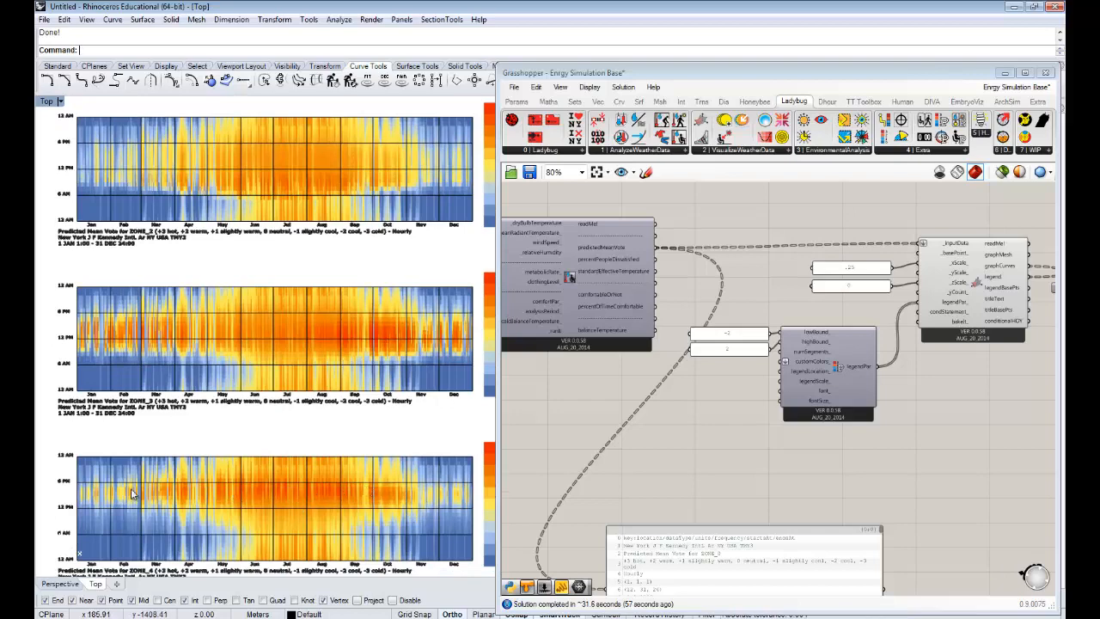
pyautogui.scroll(2, 60, 494)
pyautogui.scroll(-2, 239, 402)
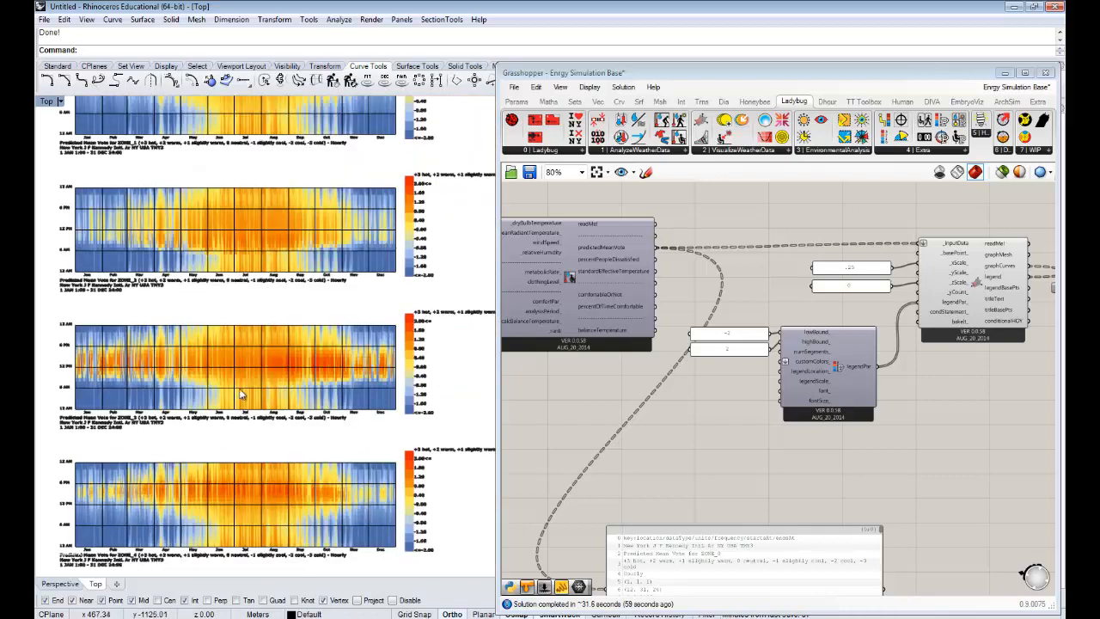
# - Compare the predicted mean vote charts of ZONE_1 and ZONE_2 with those of the remaining zones
pyautogui.moveTo(232, 299); pyautogui.dragTo(246, 360, button='right')
pyautogui.moveTo(246, 399); pyautogui.dragTo(249, 381, button='right')
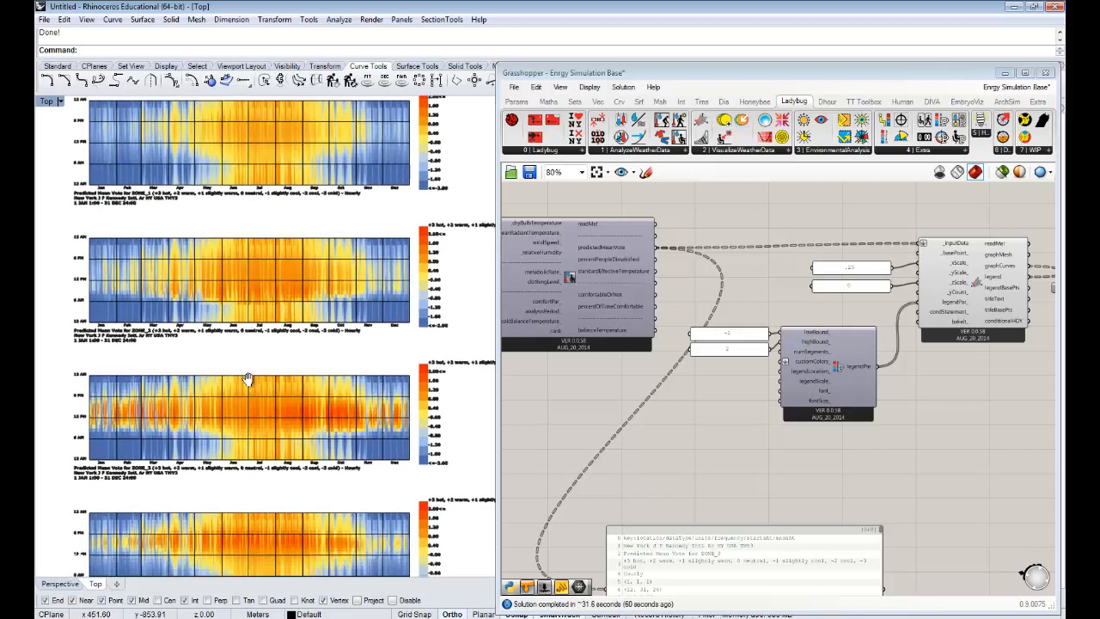
pyautogui.moveTo(287, 160); pyautogui.dragTo(287, 201, button='right')
pyautogui.moveTo(247, 170); pyautogui.dragTo(284, 193, button='right')
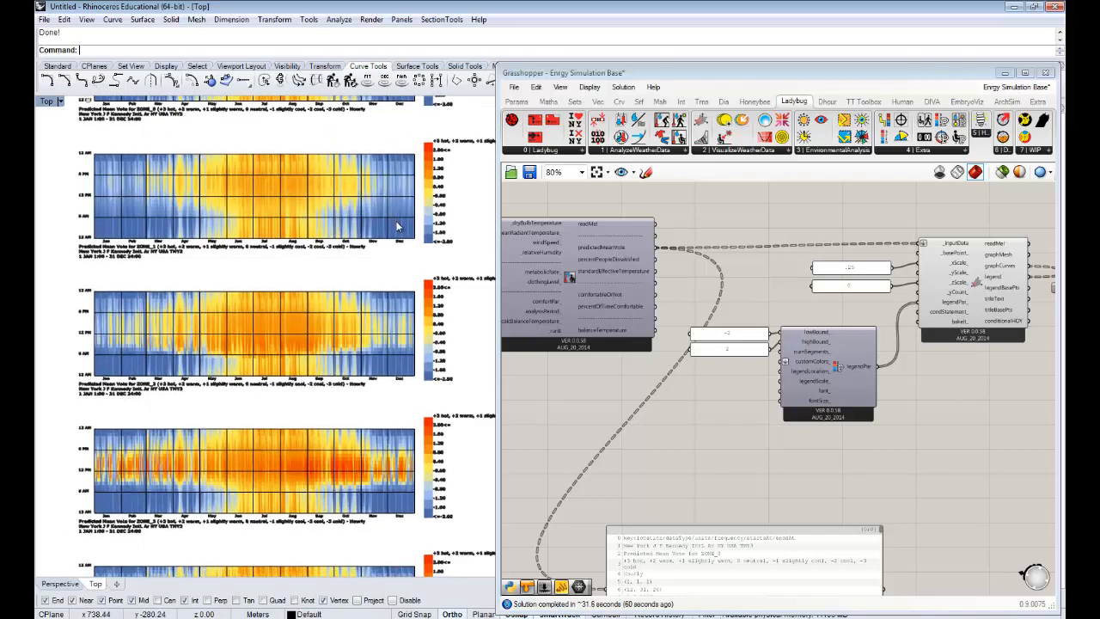
pyautogui.moveTo(398, 226); pyautogui.dragTo(401, 225, button='right')
pyautogui.moveTo(331, 295); pyautogui.dragTo(338, 119, button='right')
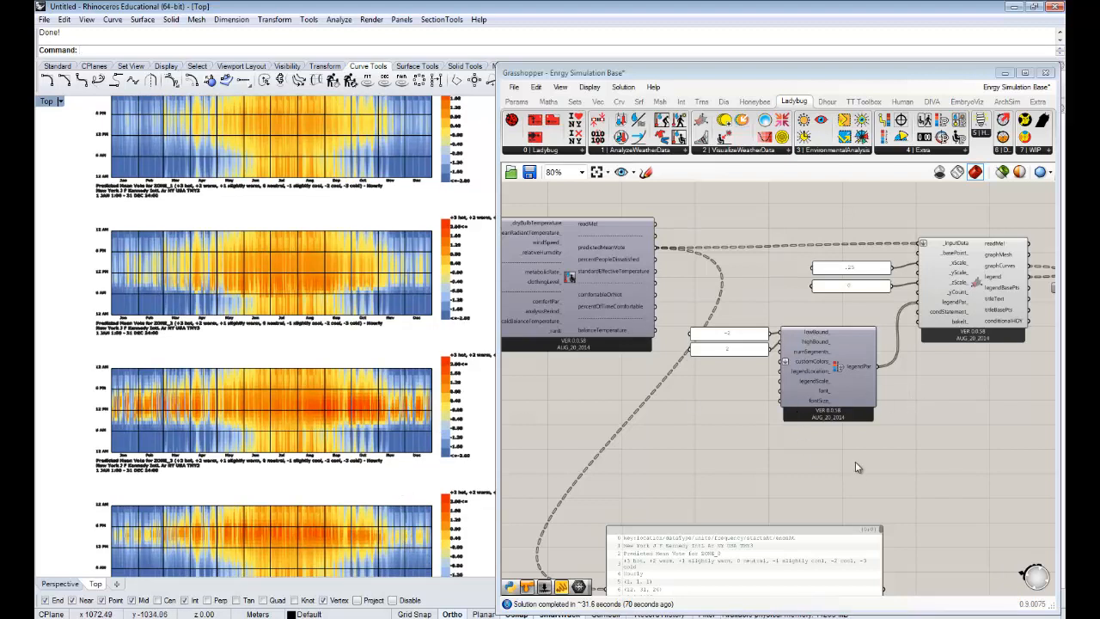
# - Add Ladybug's clothing function component, which takes outdoorAirTemperature and clo limits, and place it below the PMV comfort calculator
pyautogui.moveTo(830, 477); pyautogui.dragTo(750, 437, button='right')
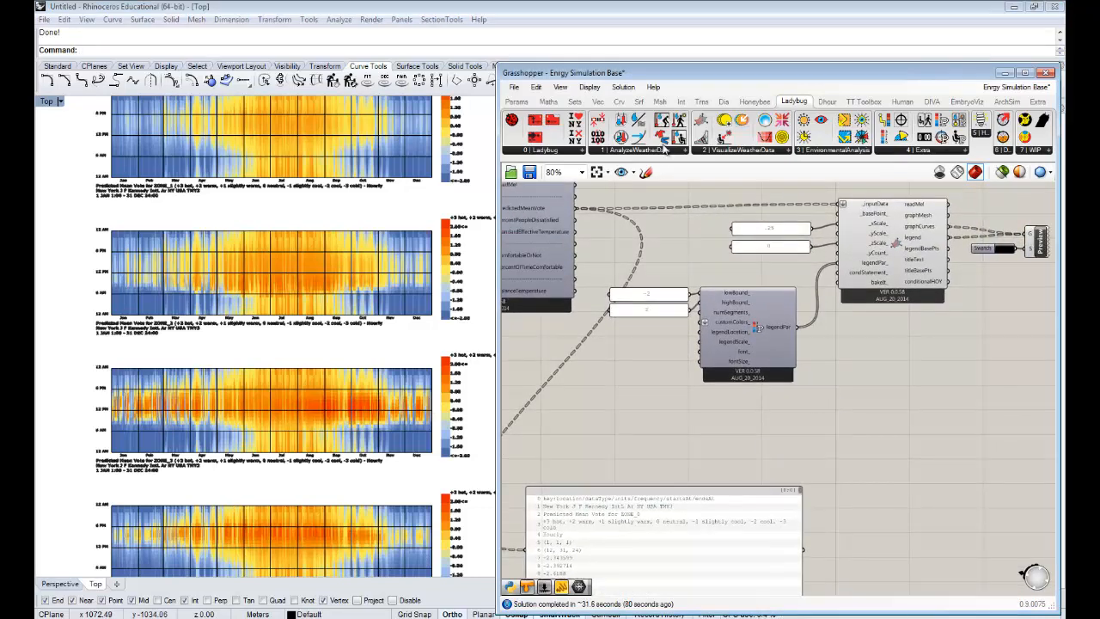
pyautogui.moveTo(731, 373); pyautogui.dragTo(998, 384, button='right')
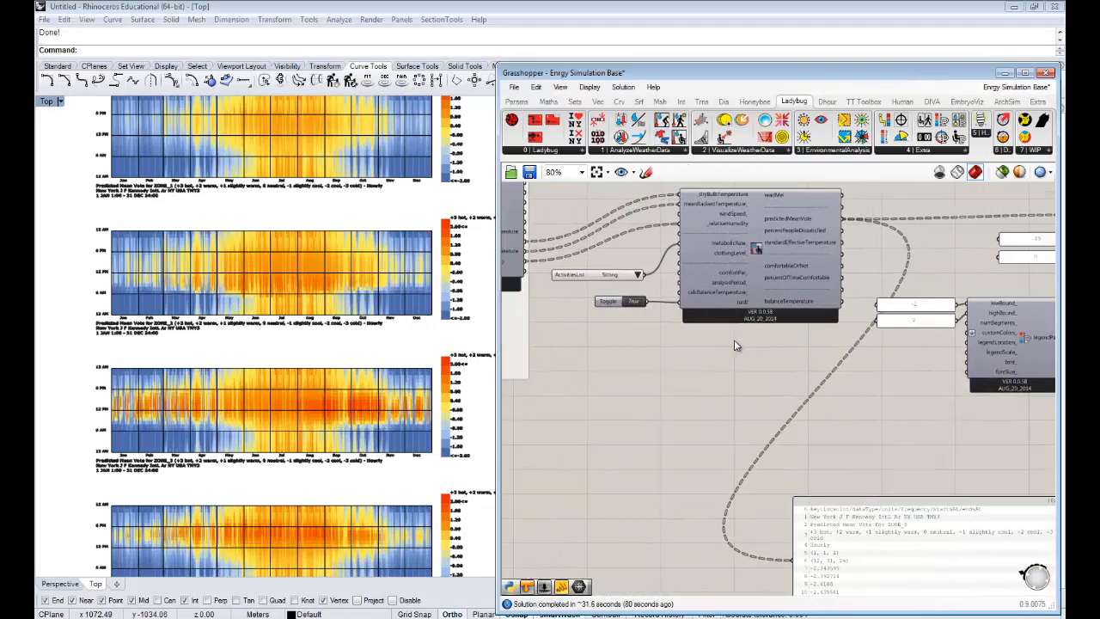
pyautogui.moveTo(734, 340); pyautogui.dragTo(792, 340, button='right')
pyautogui.moveTo(882, 337); pyautogui.dragTo(605, 325, button='right')
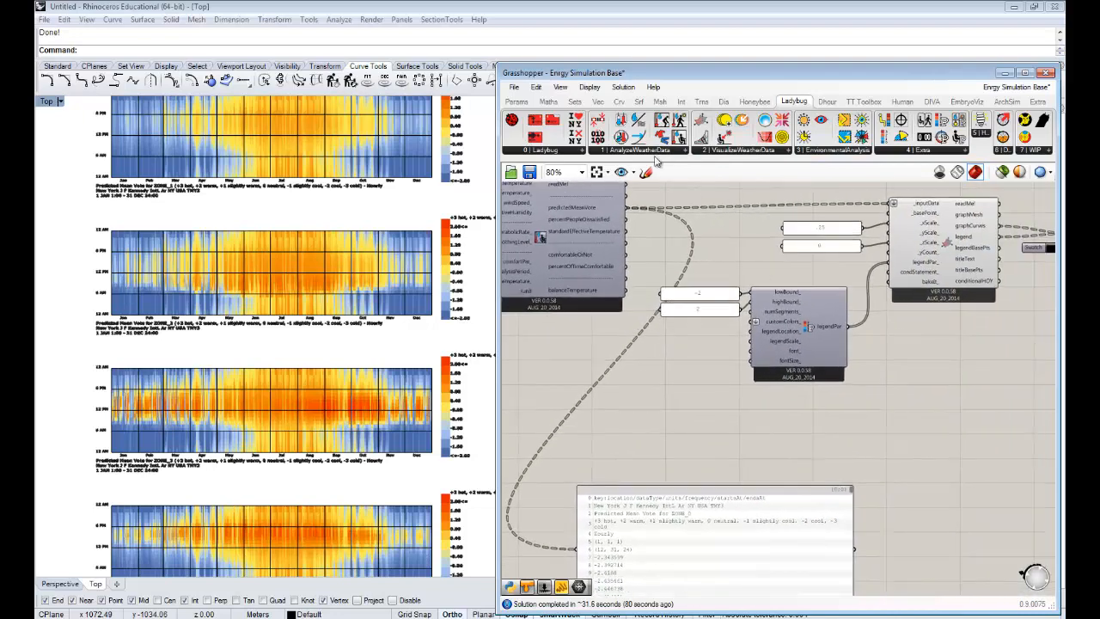
pyautogui.moveTo(757, 436); pyautogui.dragTo(758, 434)
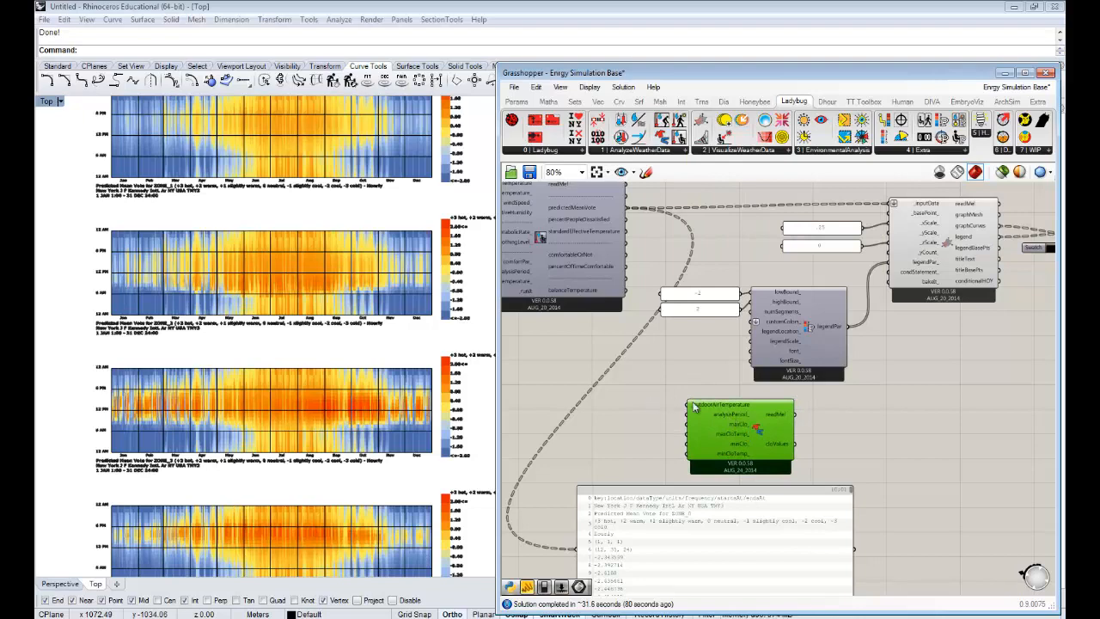
pyautogui.click(898, 435)
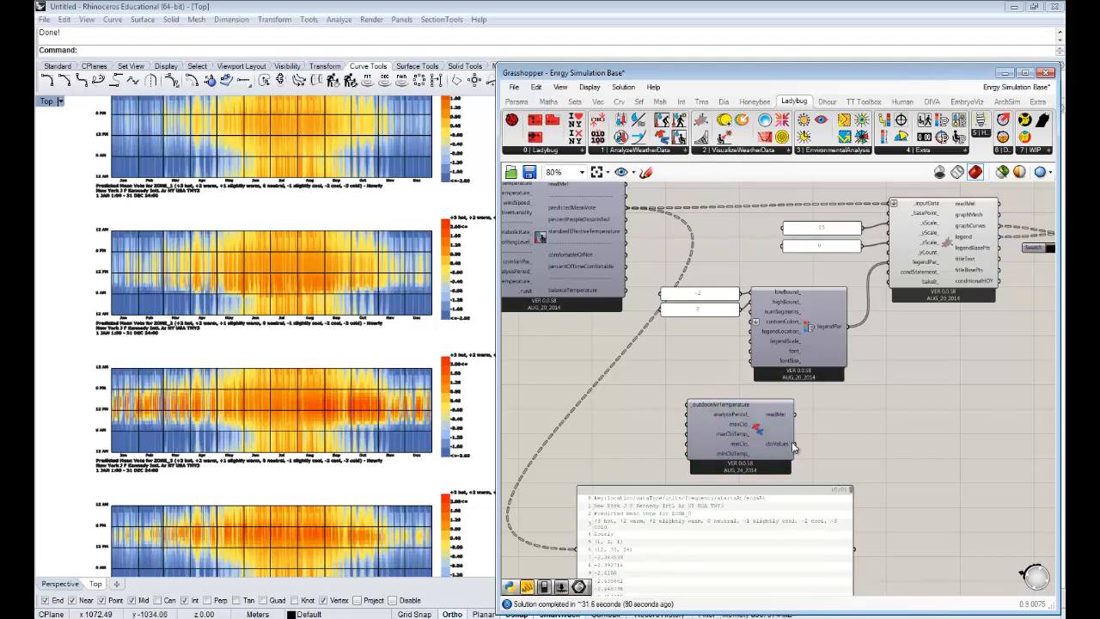
pyautogui.moveTo(791, 442); pyautogui.dragTo(992, 444, button='right')
pyautogui.moveTo(957, 437); pyautogui.dragTo(667, 394)
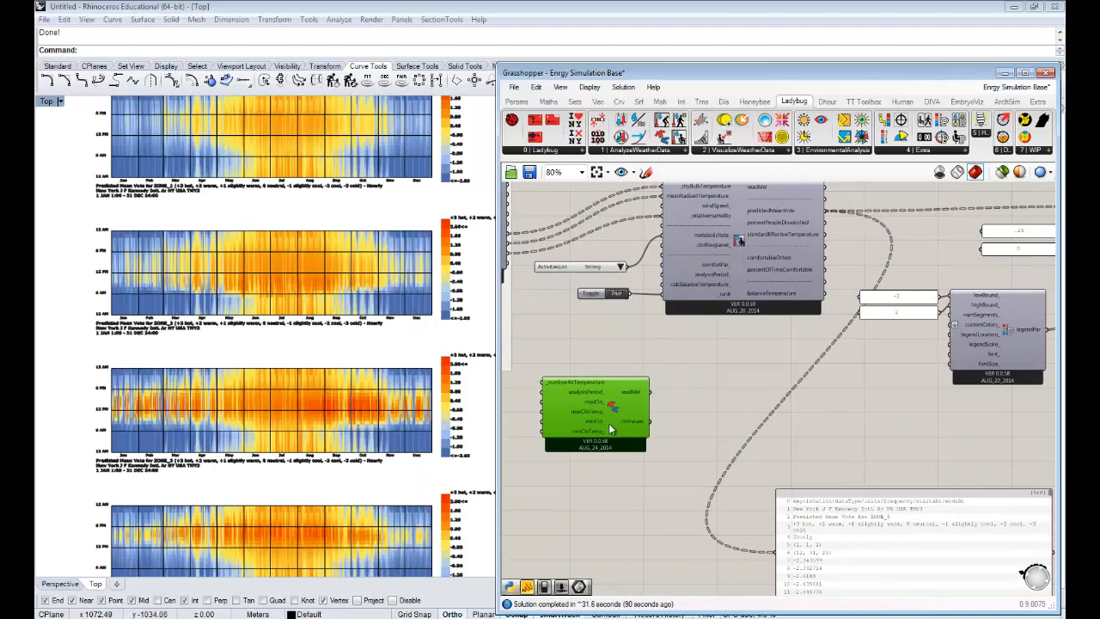
# - Delete the unconnected clothing function component below the PMV comfort calculator
pyautogui.click(697, 420)
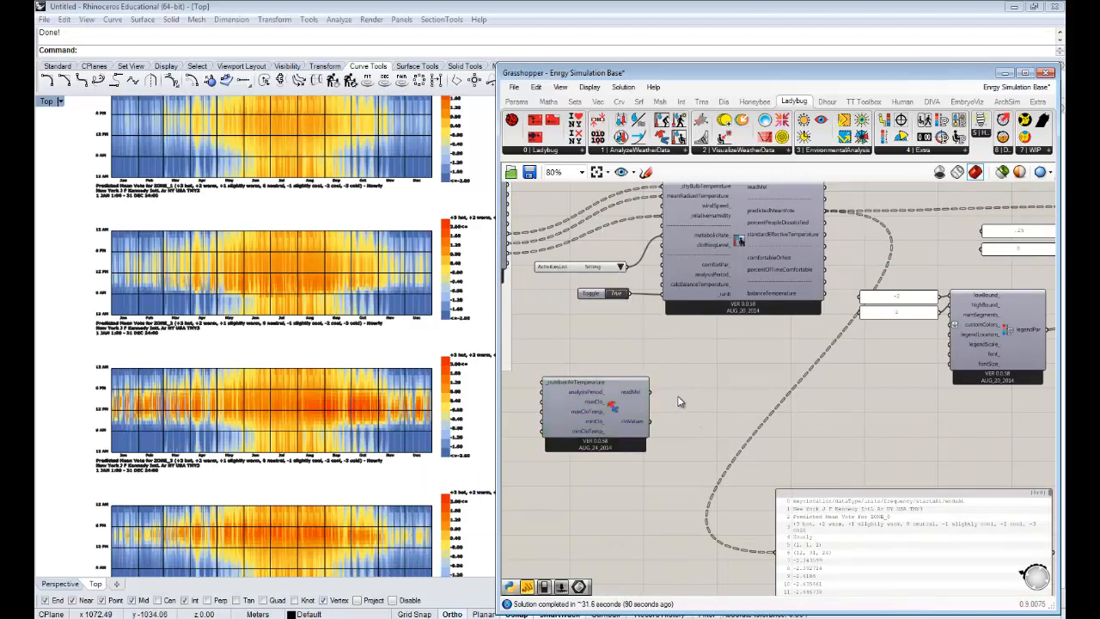
pyautogui.click(615, 415)
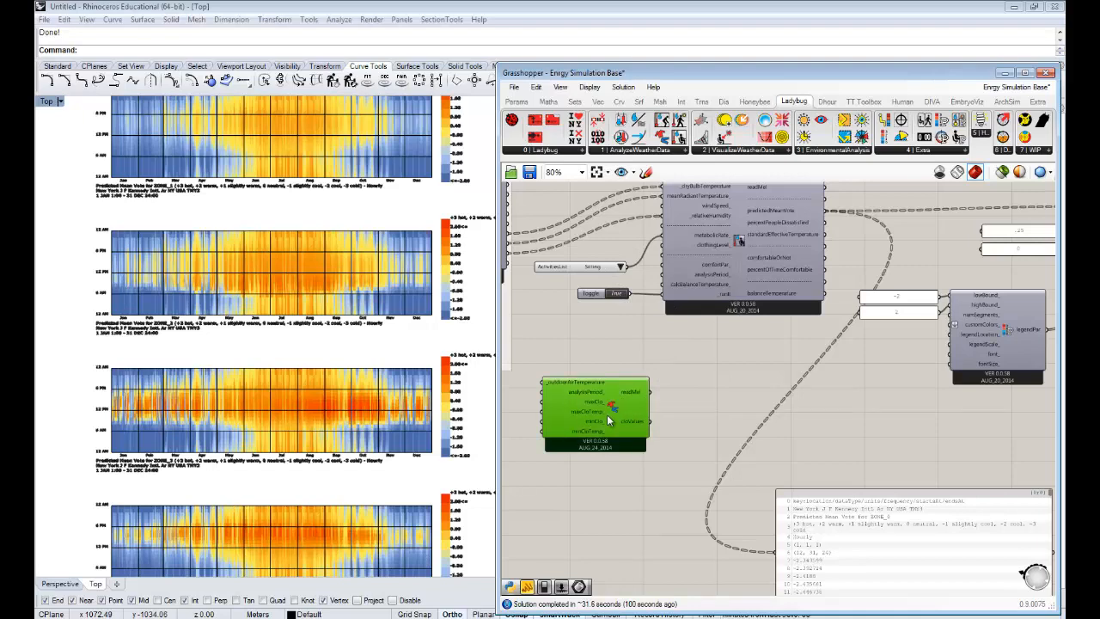
pyautogui.moveTo(606, 415)
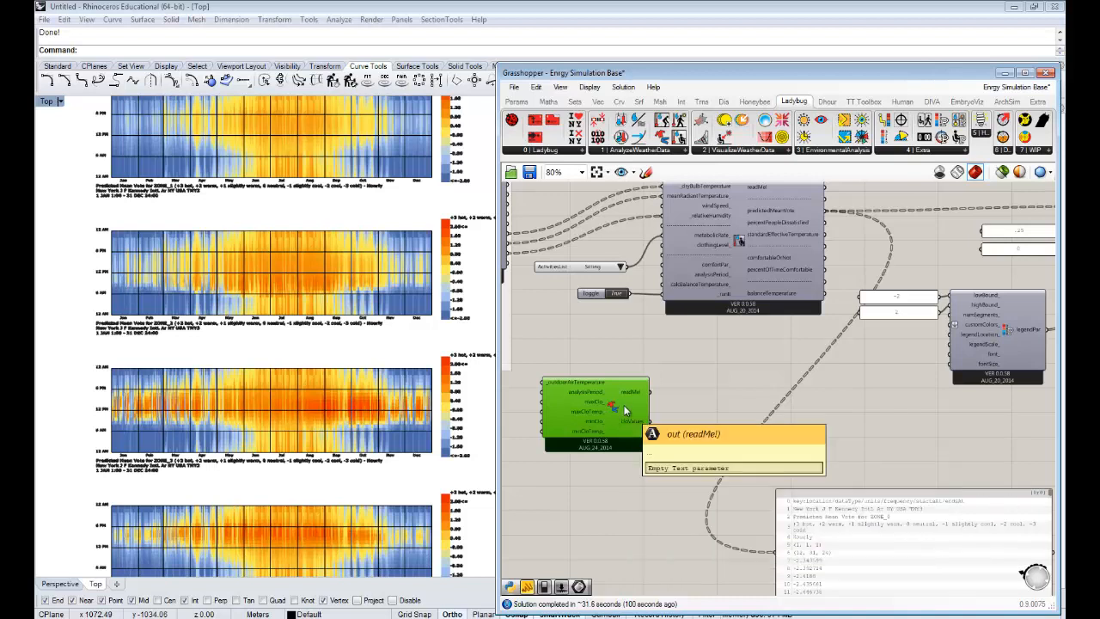
pyautogui.press('Delete')
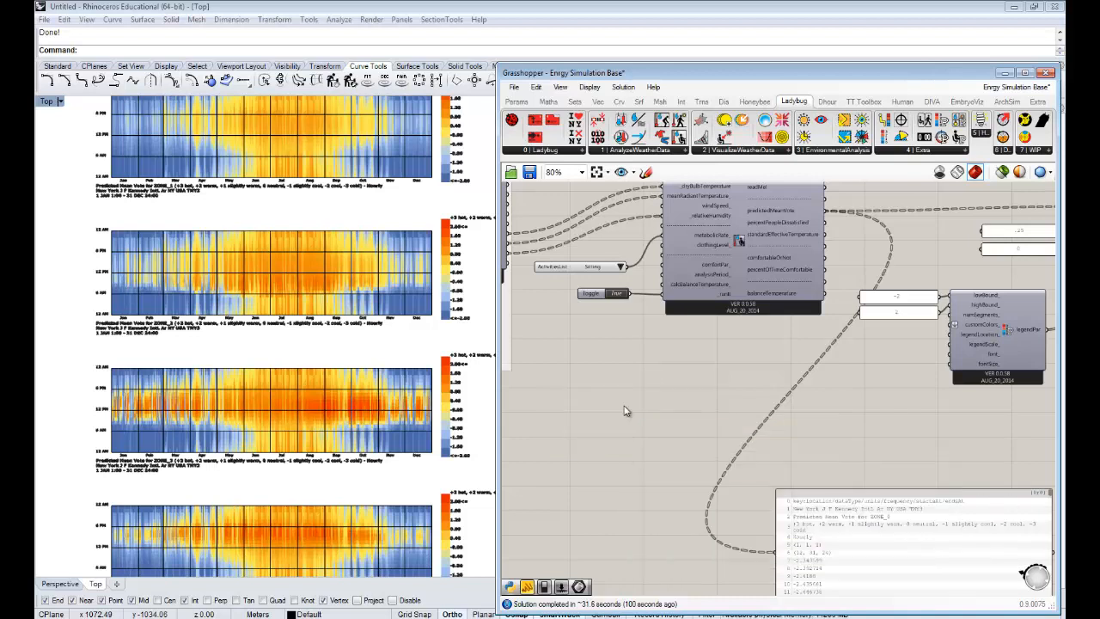